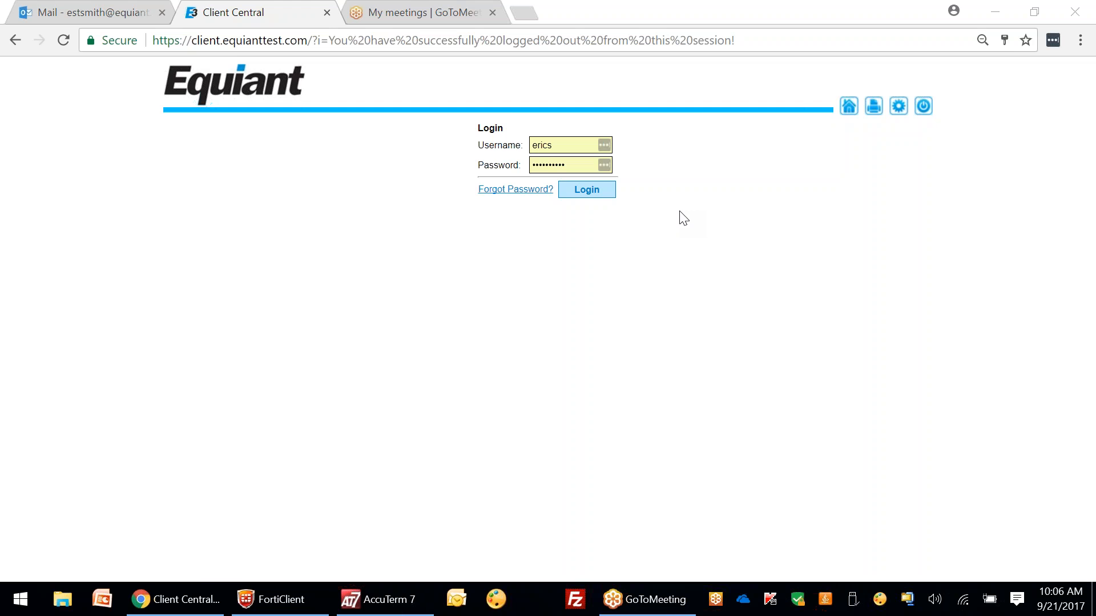
Step: Log in, look up the test loan account and open its Loan History Report
click(562, 189)
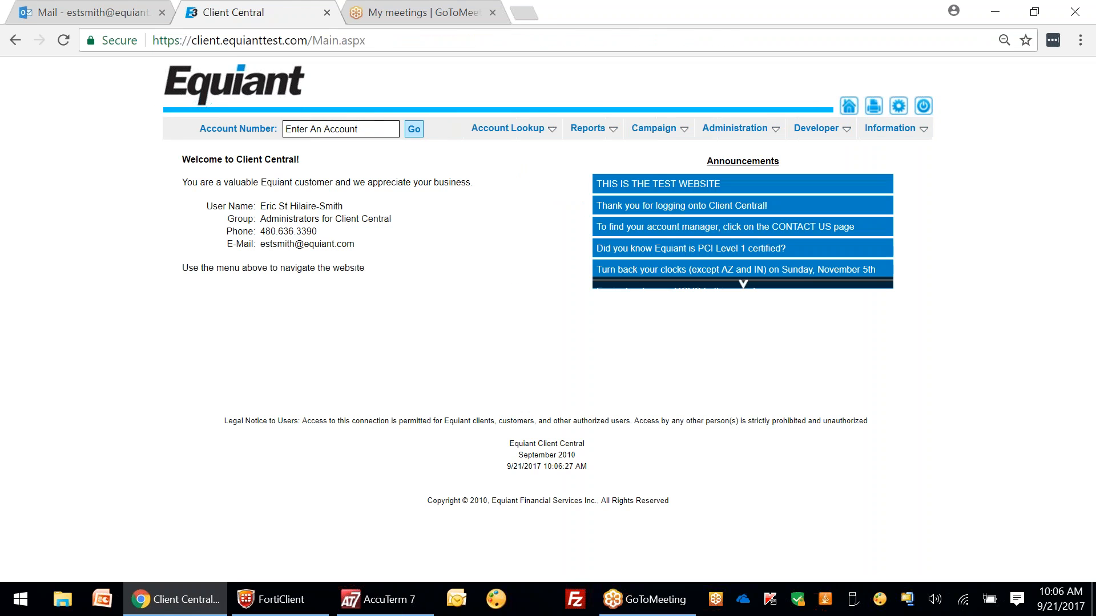
click(340, 130)
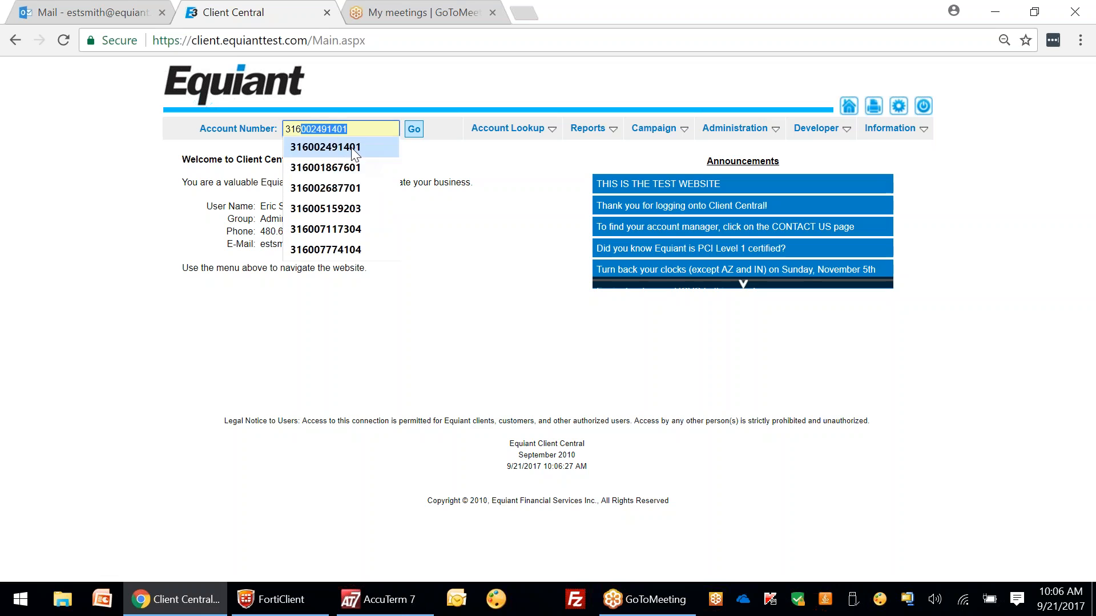
click(325, 147)
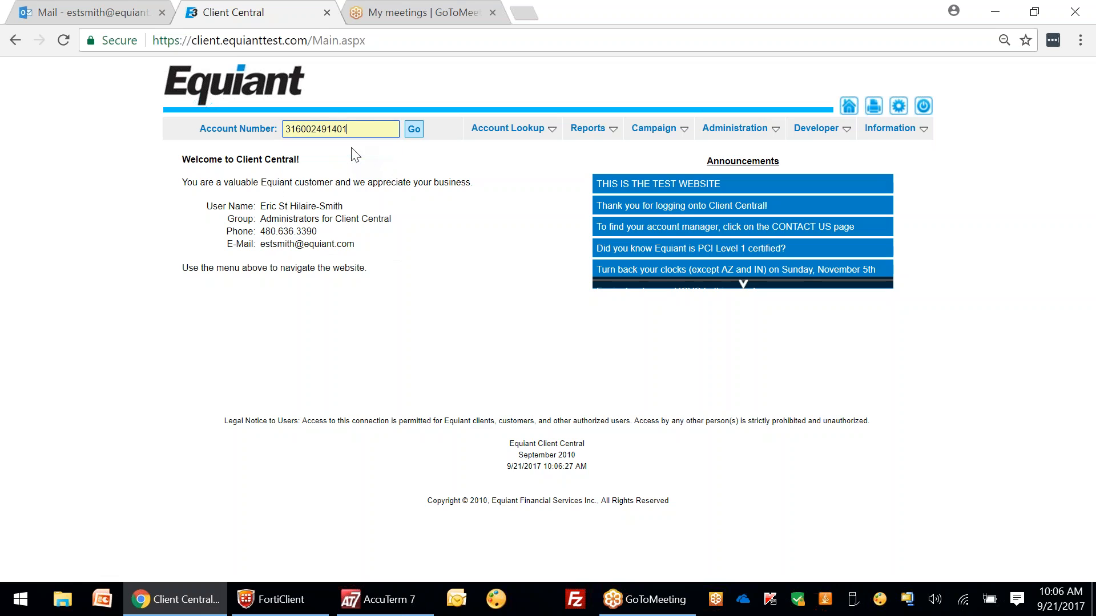
click(508, 129)
click(507, 235)
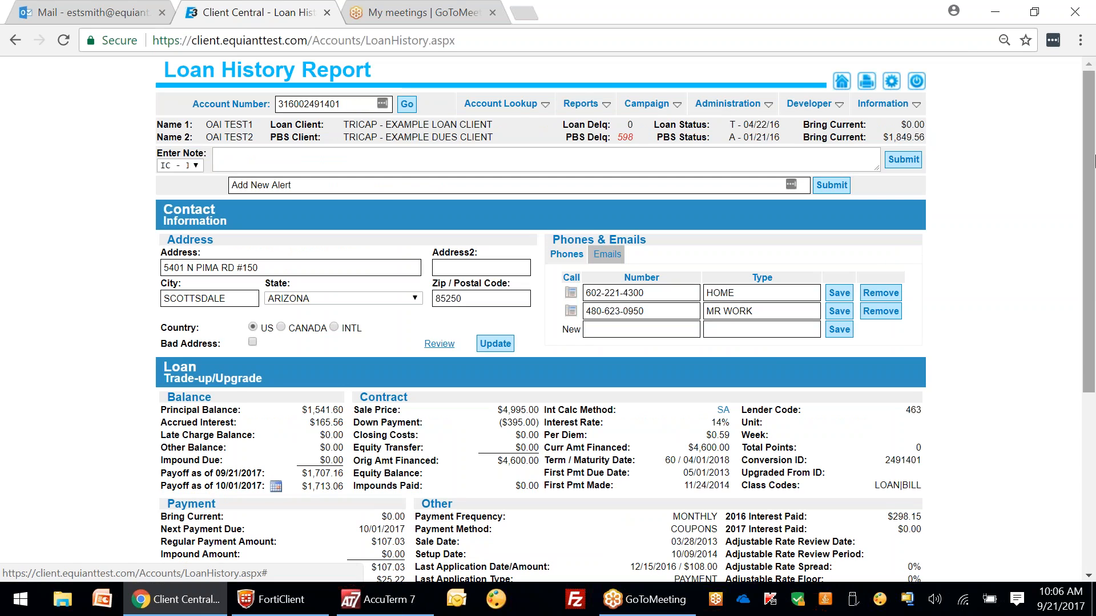
Step: Expand the 2016 payment table and scroll through the 2015 and 2014 payment tables
scroll(1089, 130, down, 5)
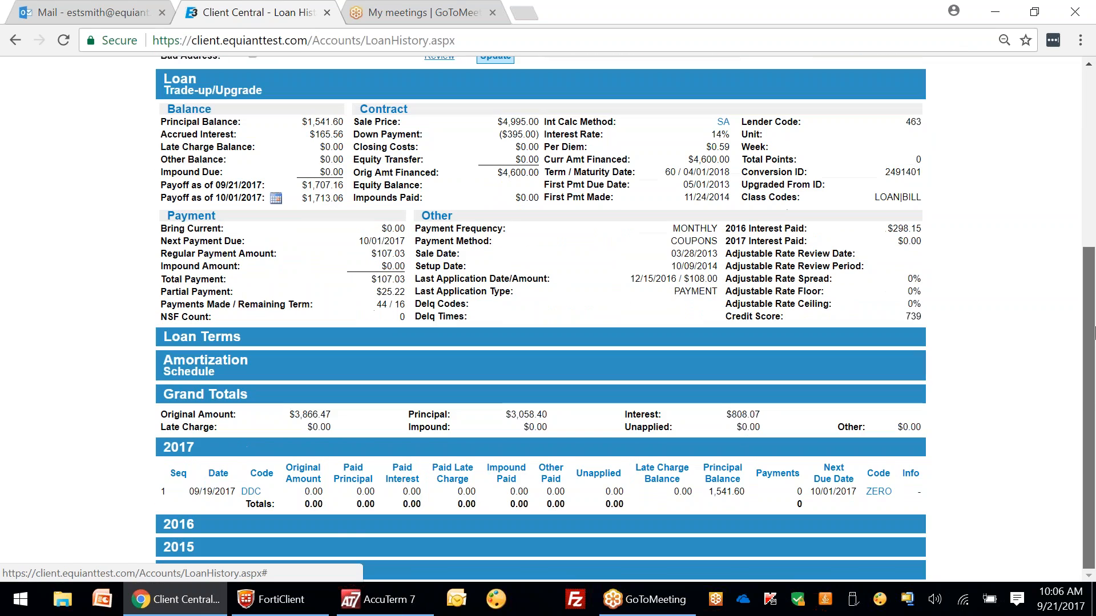
click(189, 534)
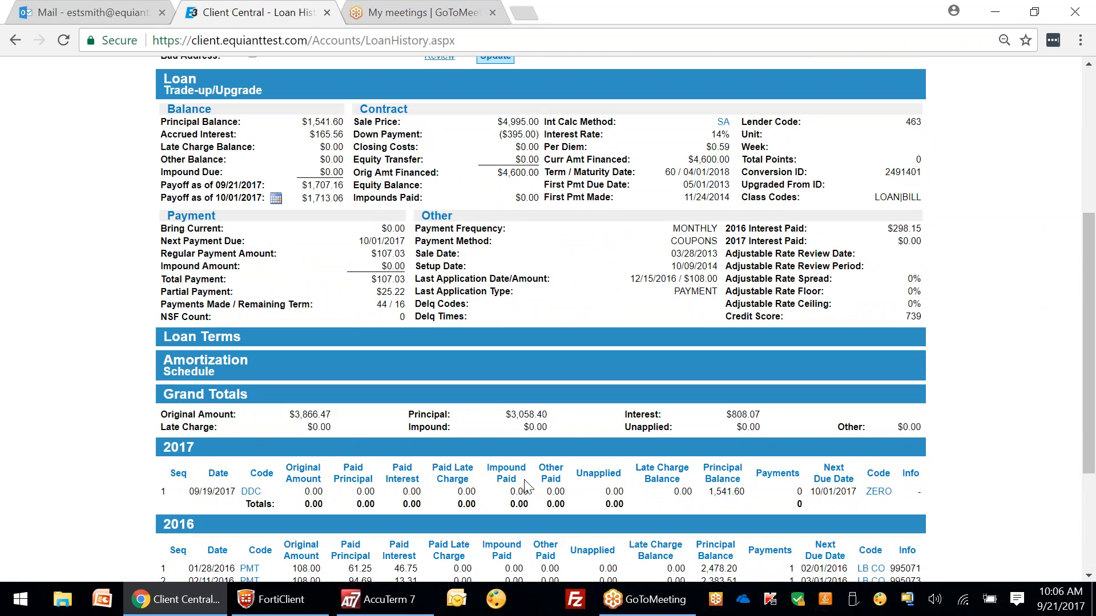
scroll(189, 534, down, 3)
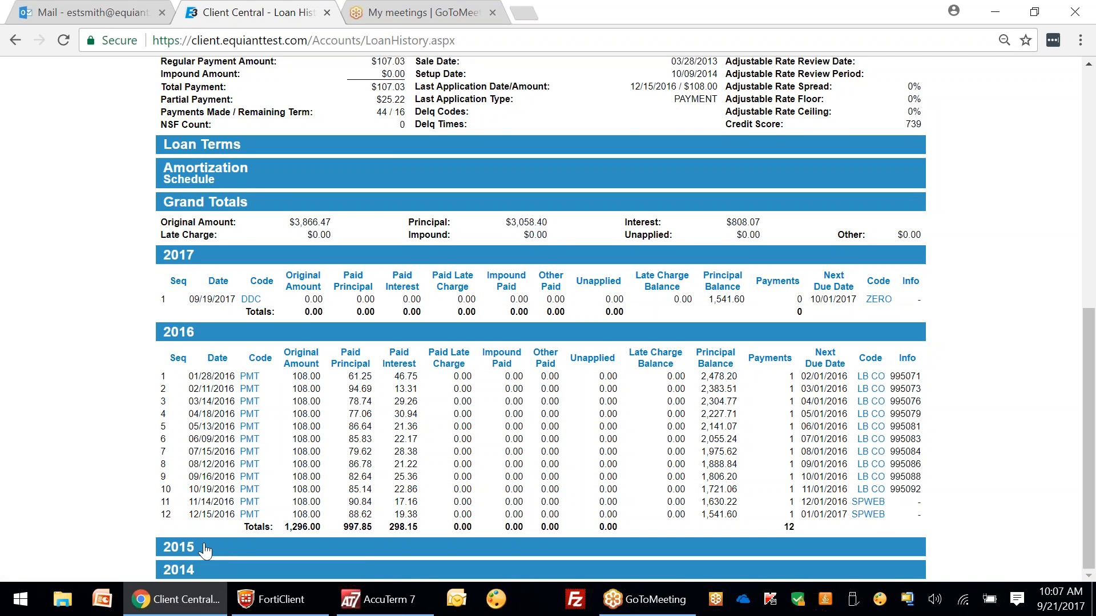
scroll(360, 479, down, 3)
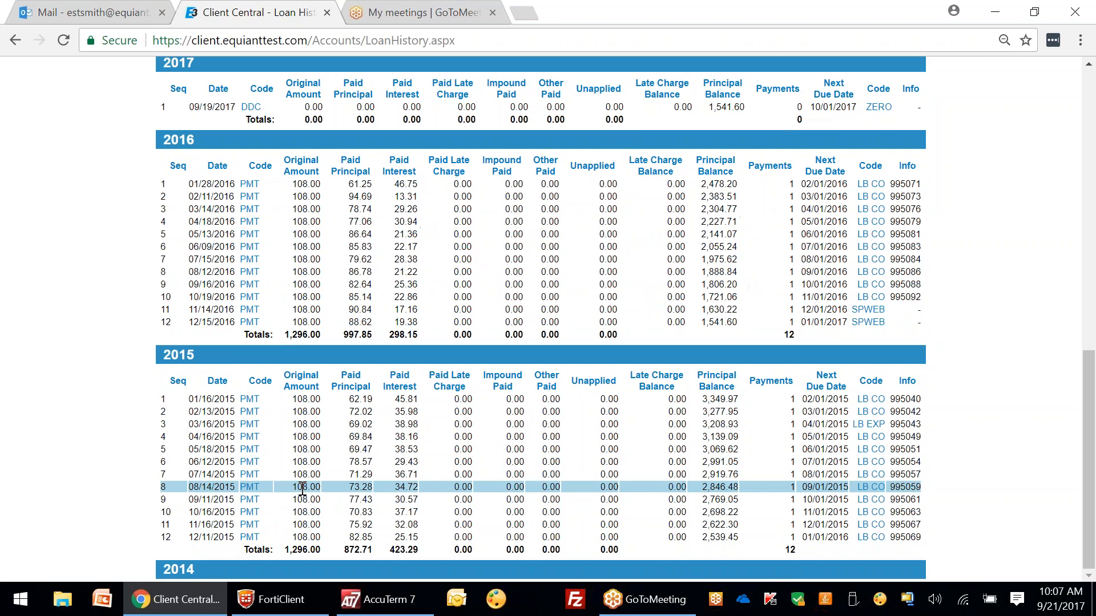
scroll(199, 570, down, 2)
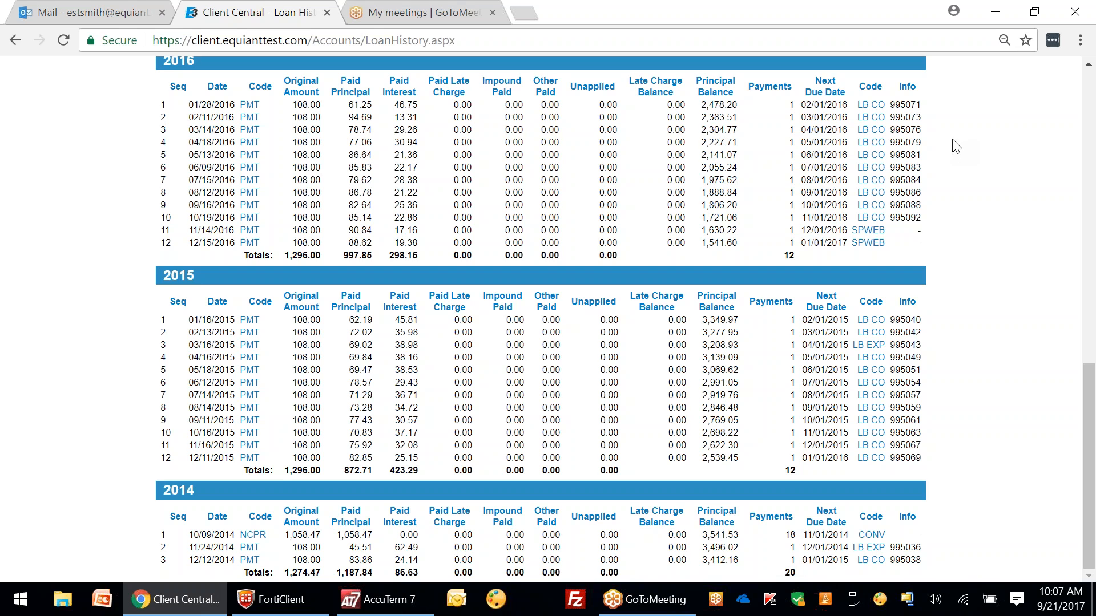
mouse_move(875, 131)
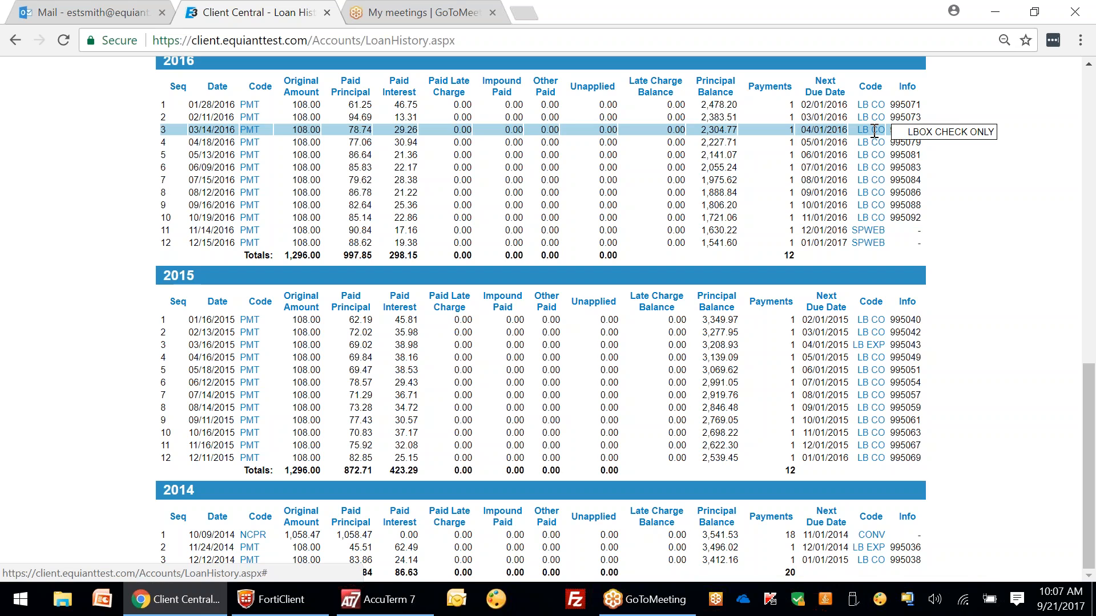
drag(1093, 388, 1092, 320)
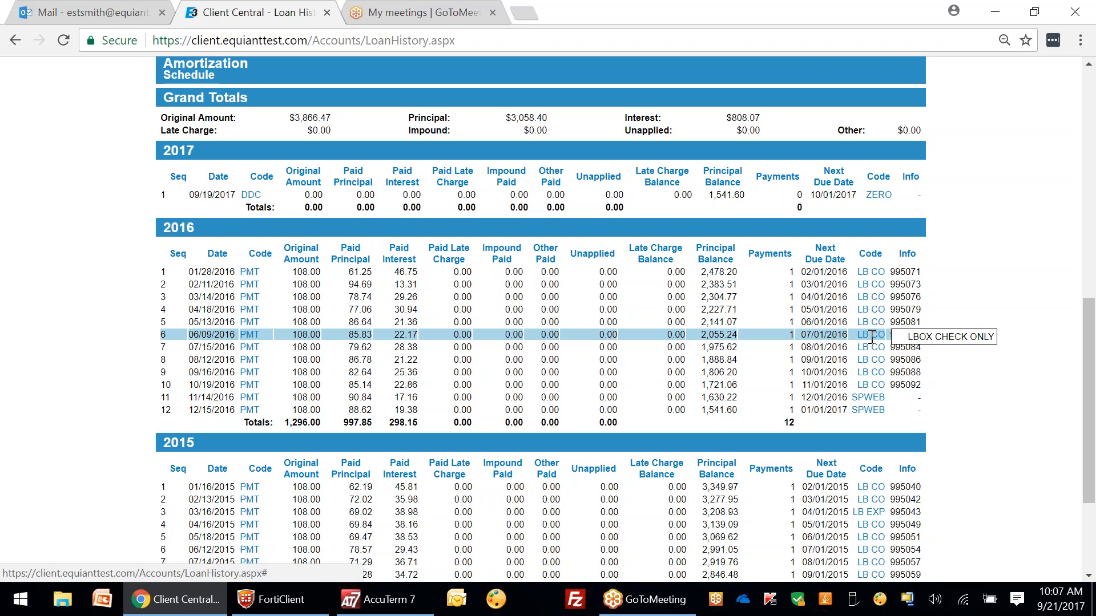
mouse_move(875, 399)
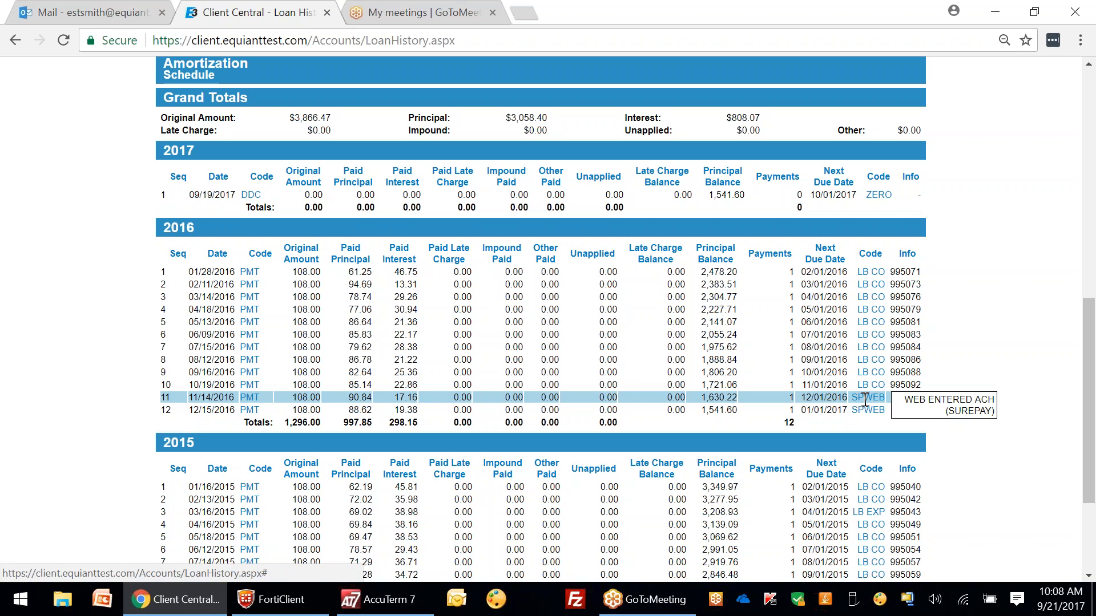
scroll(879, 385, down, 2)
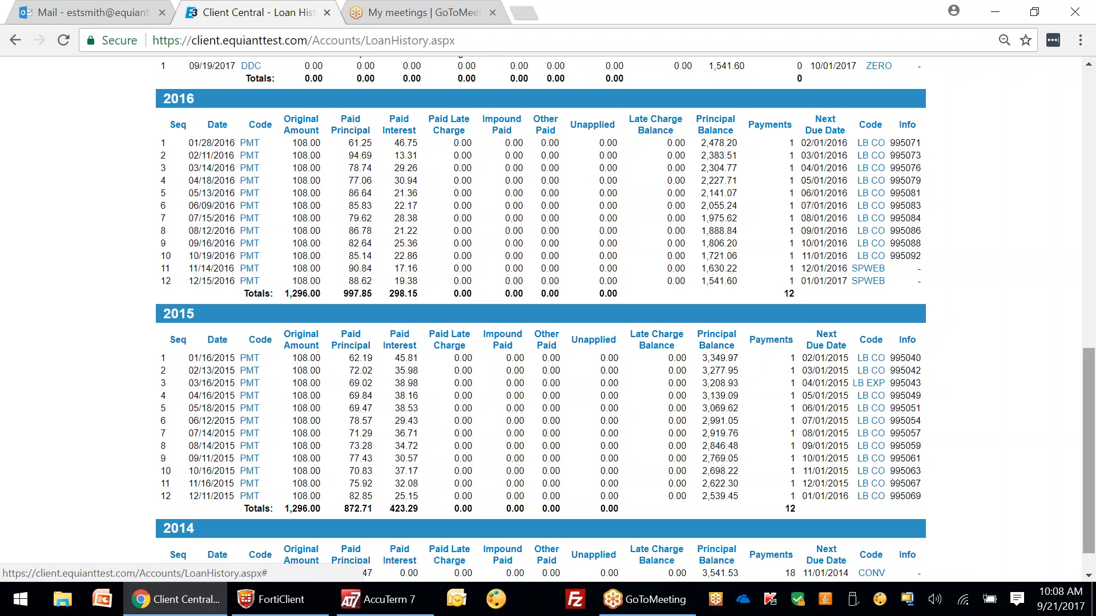
drag(1089, 433, 1089, 451)
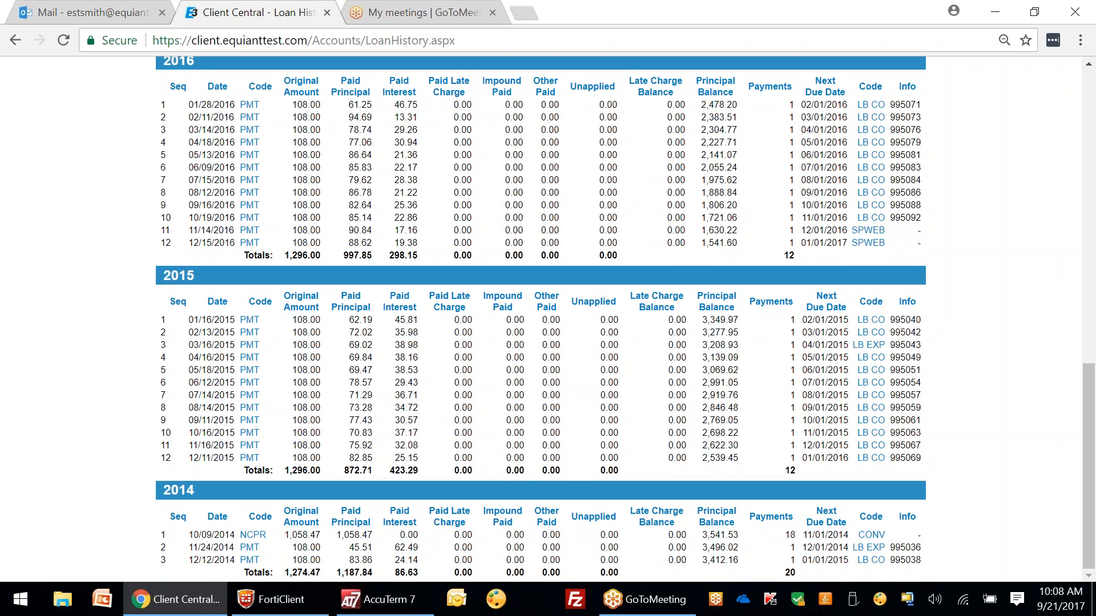
scroll(197, 493, up, 1)
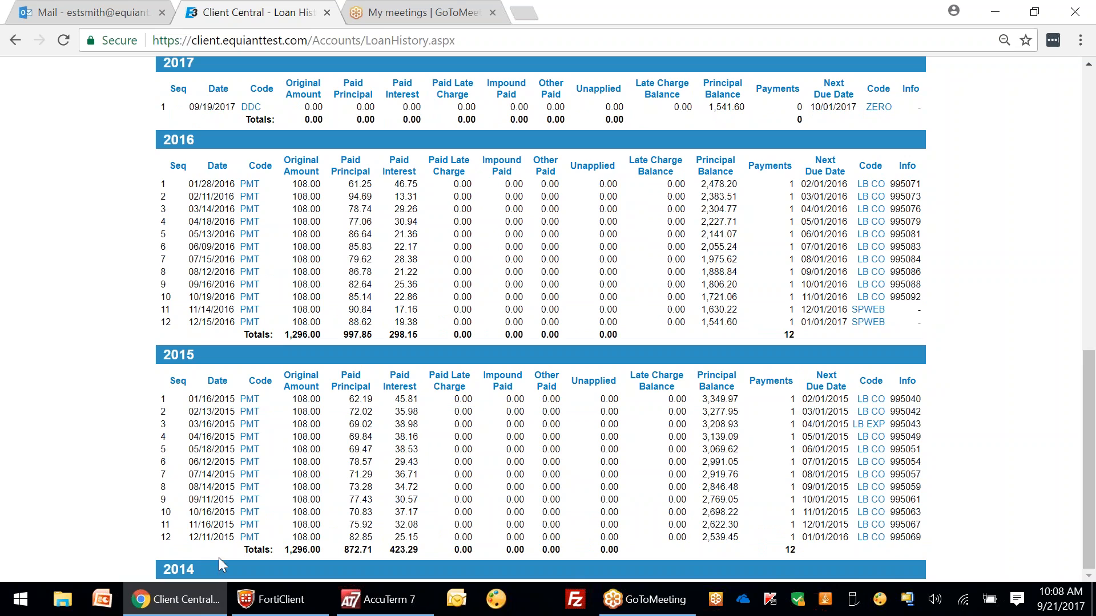
click(215, 360)
click(215, 359)
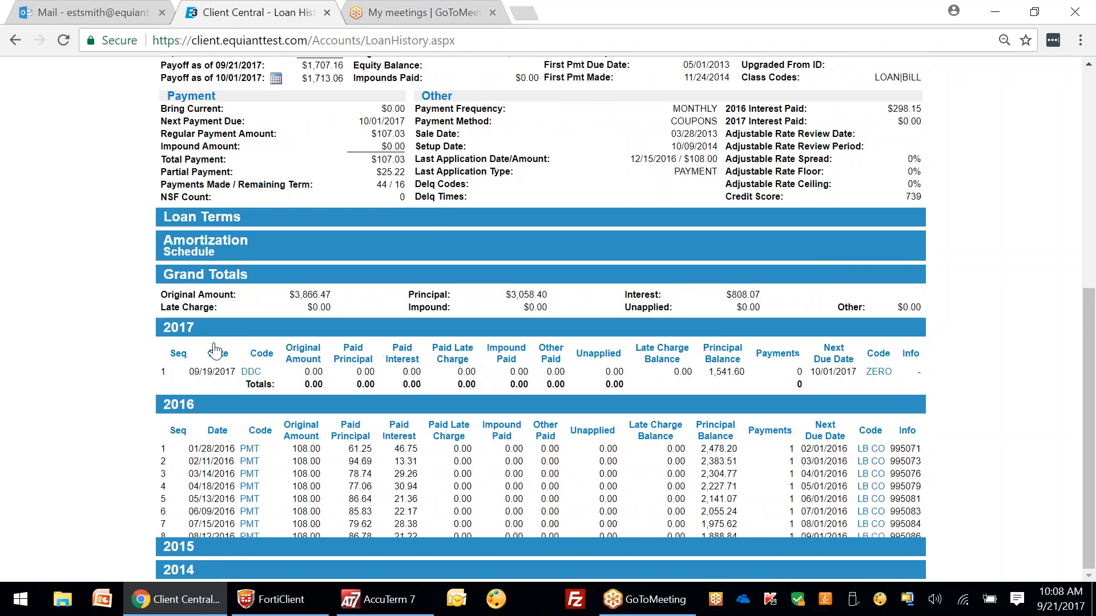
click(180, 460)
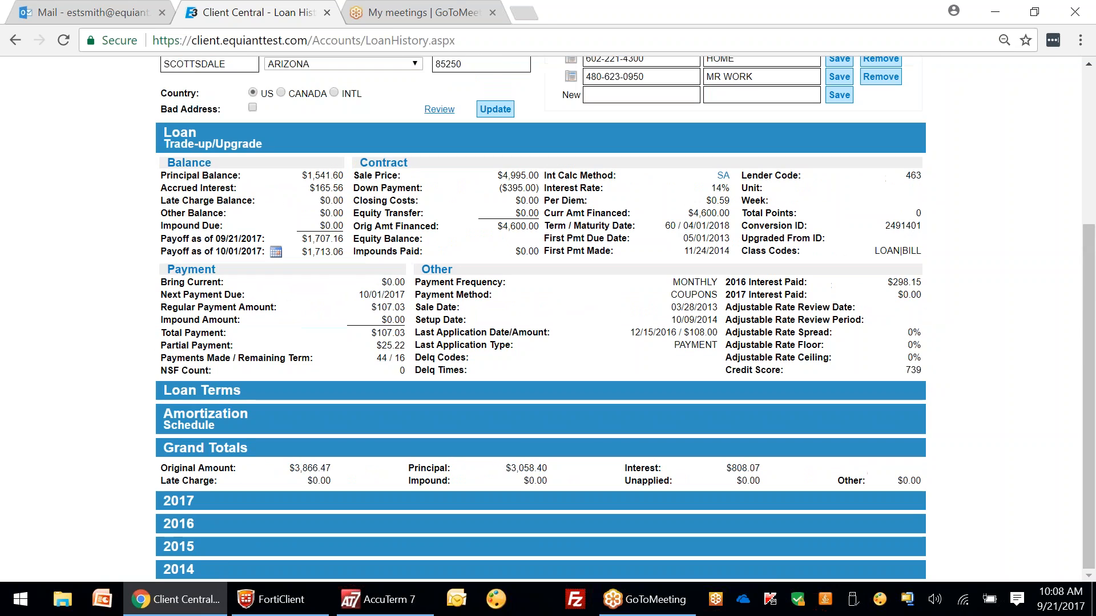
click(189, 547)
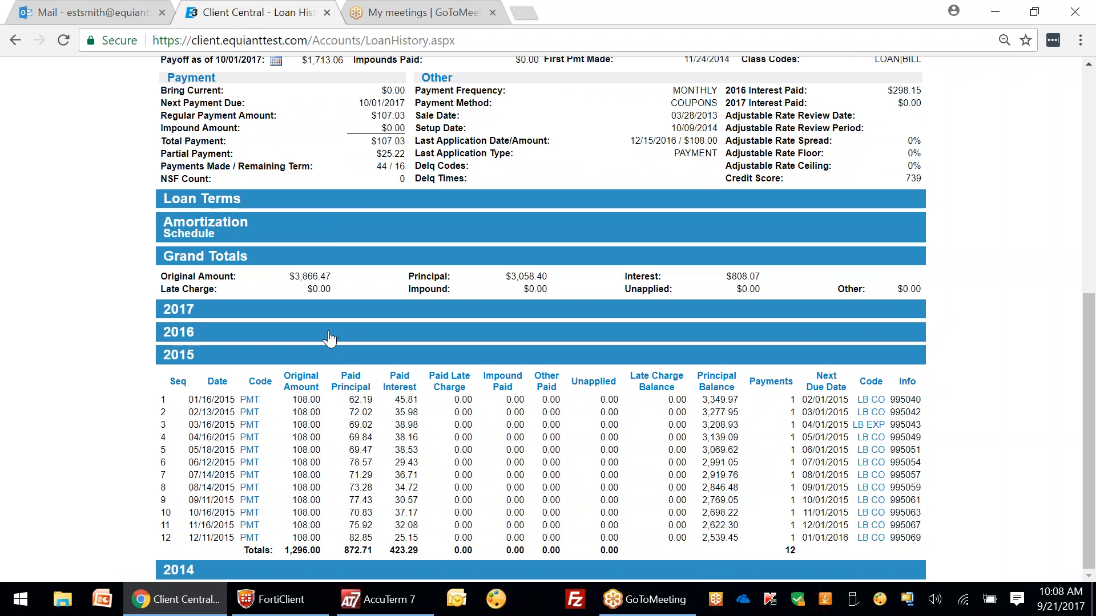
click(180, 569)
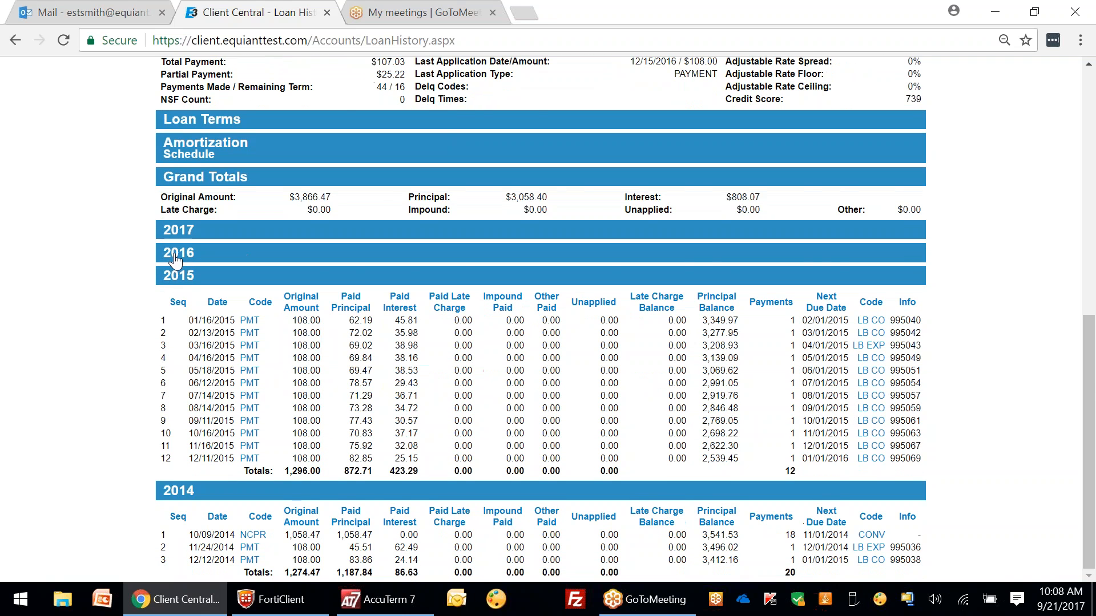
click(175, 258)
scroll(178, 216, up, 8)
click(169, 502)
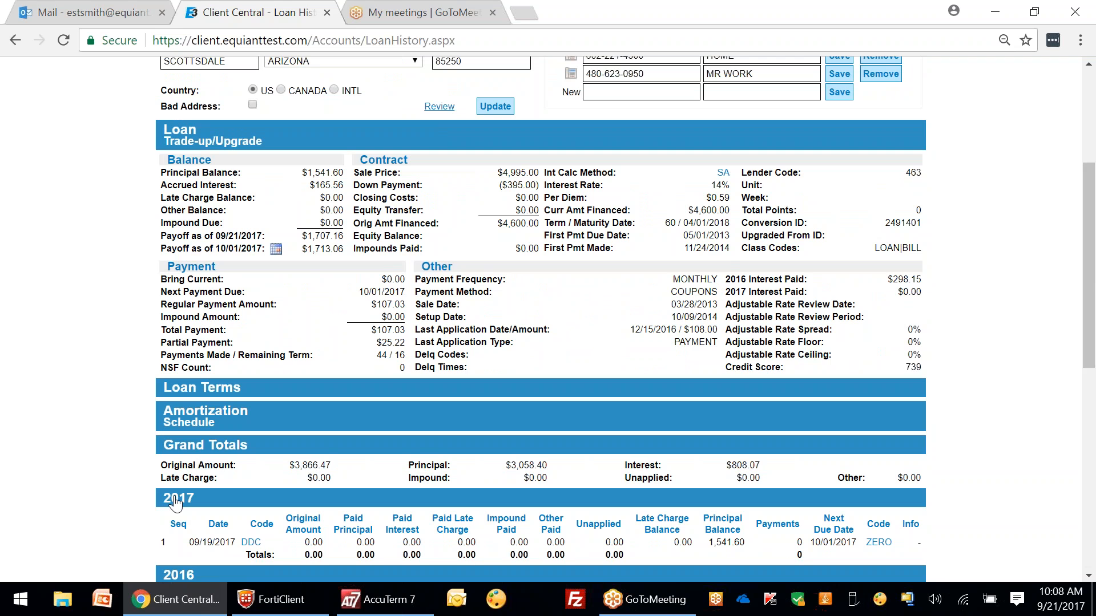
scroll(198, 455, down, 8)
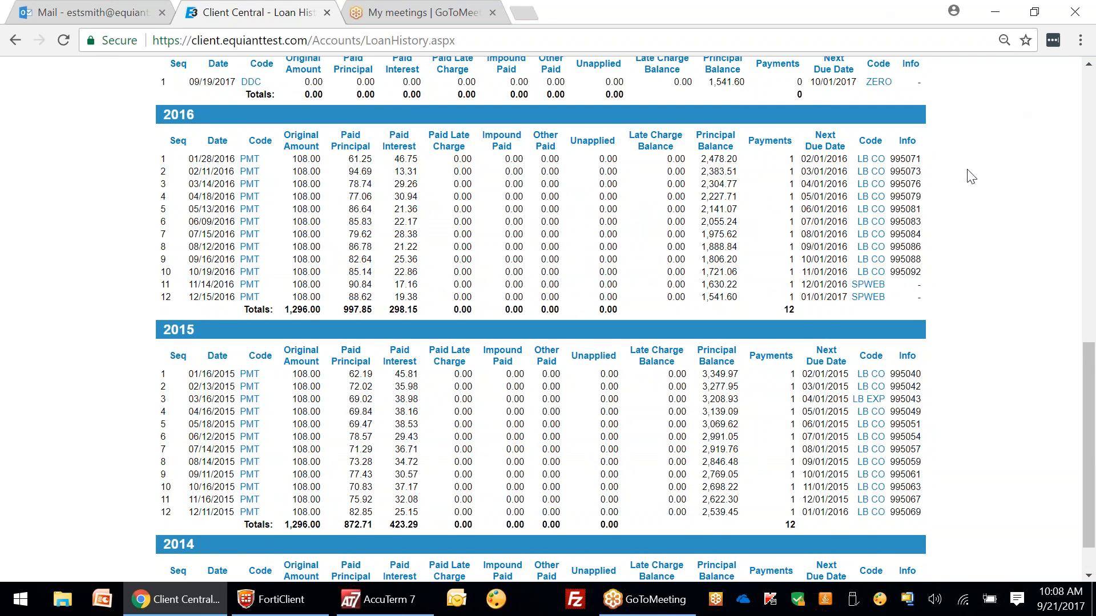
scroll(967, 174, up, 12)
click(867, 83)
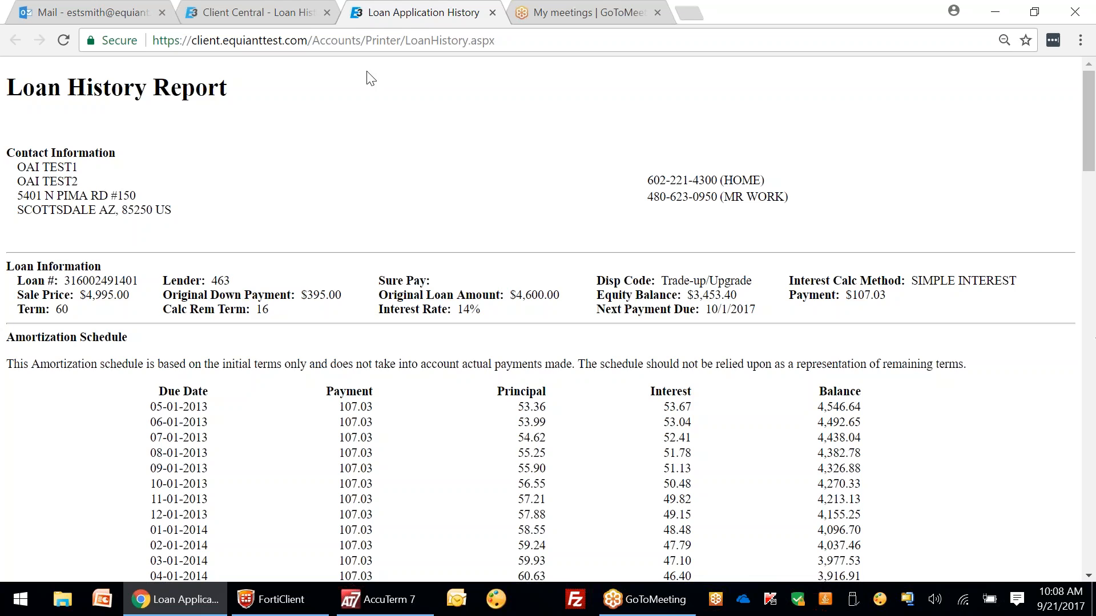
drag(1091, 92, 1093, 516)
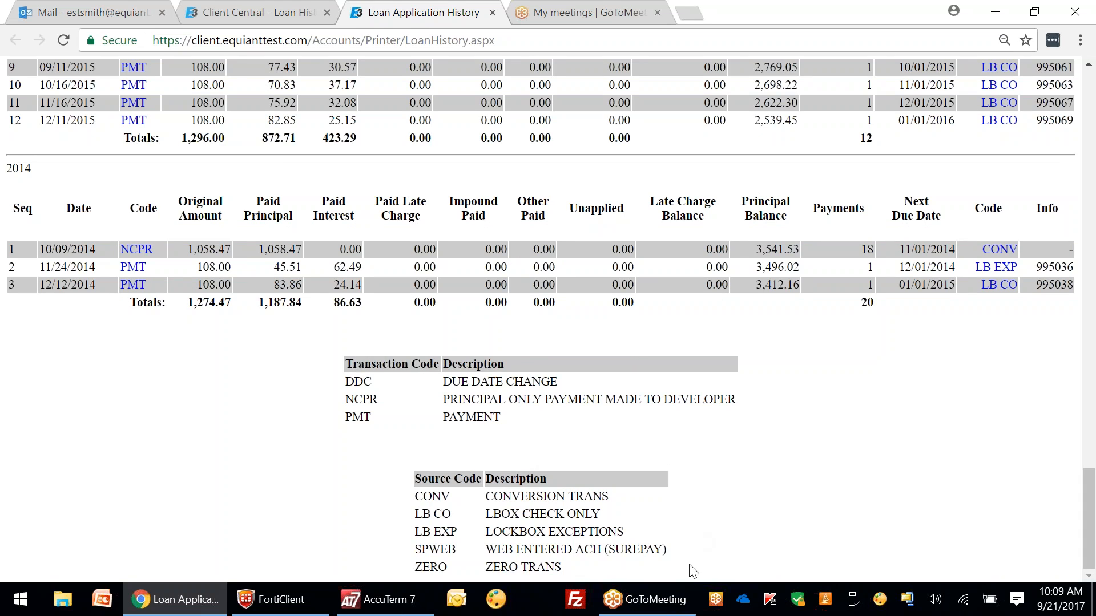
drag(1084, 501, 1084, 98)
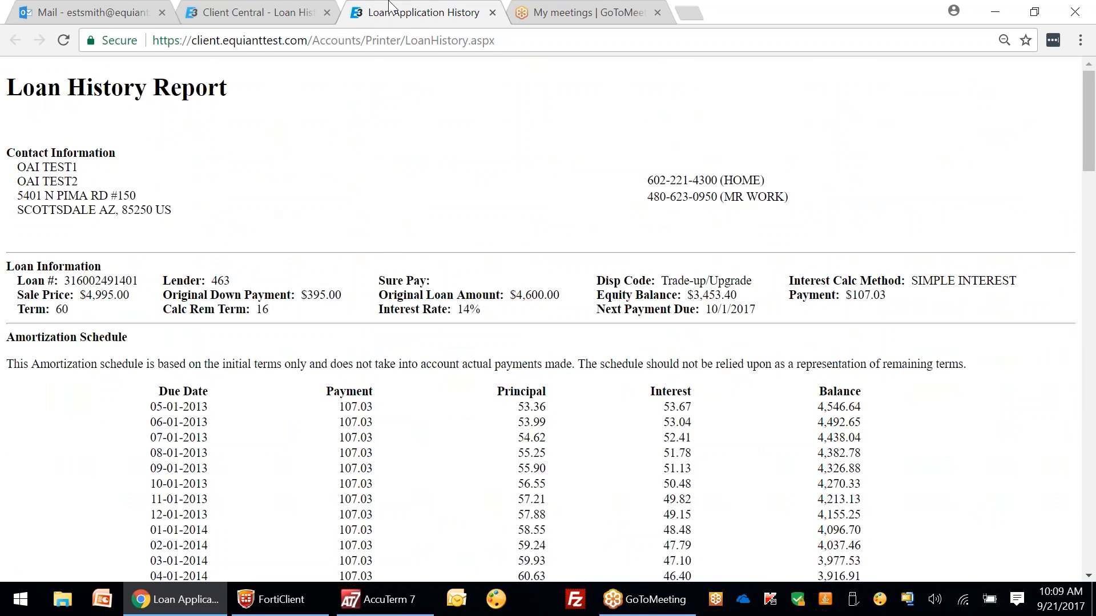
click(492, 13)
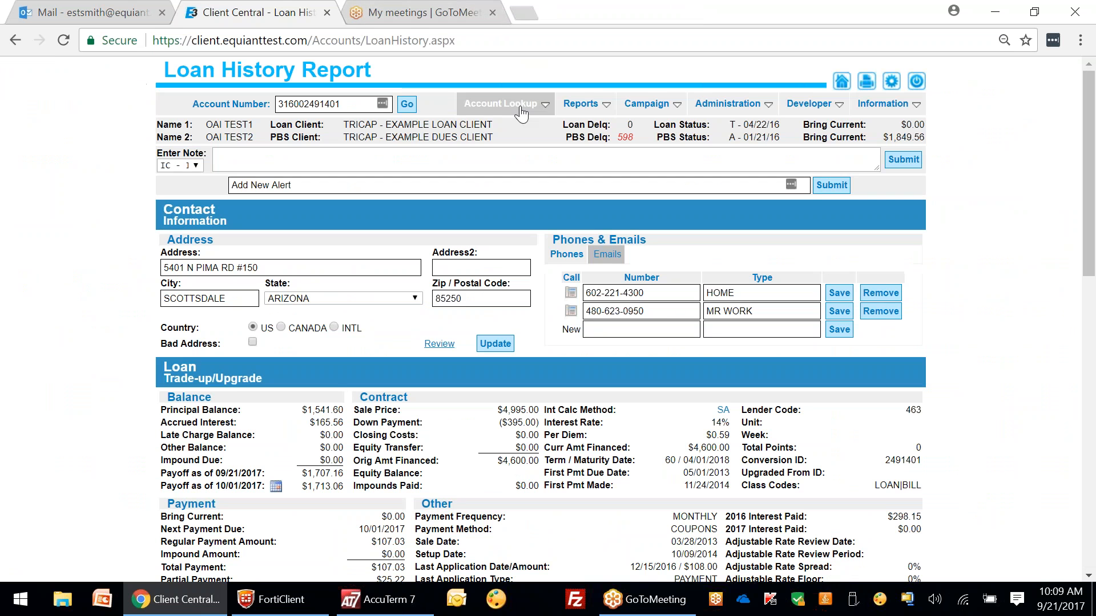
Step: Open Maintenance History, collapse Contact Information, and view the 2017 and 2016 charges
click(501, 103)
click(535, 252)
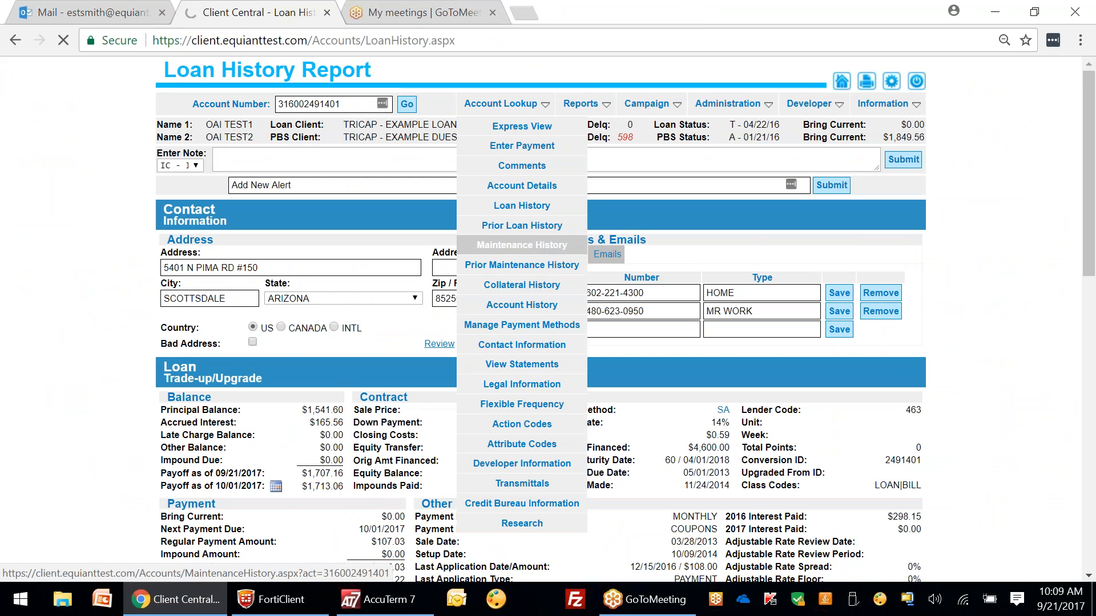
click(335, 211)
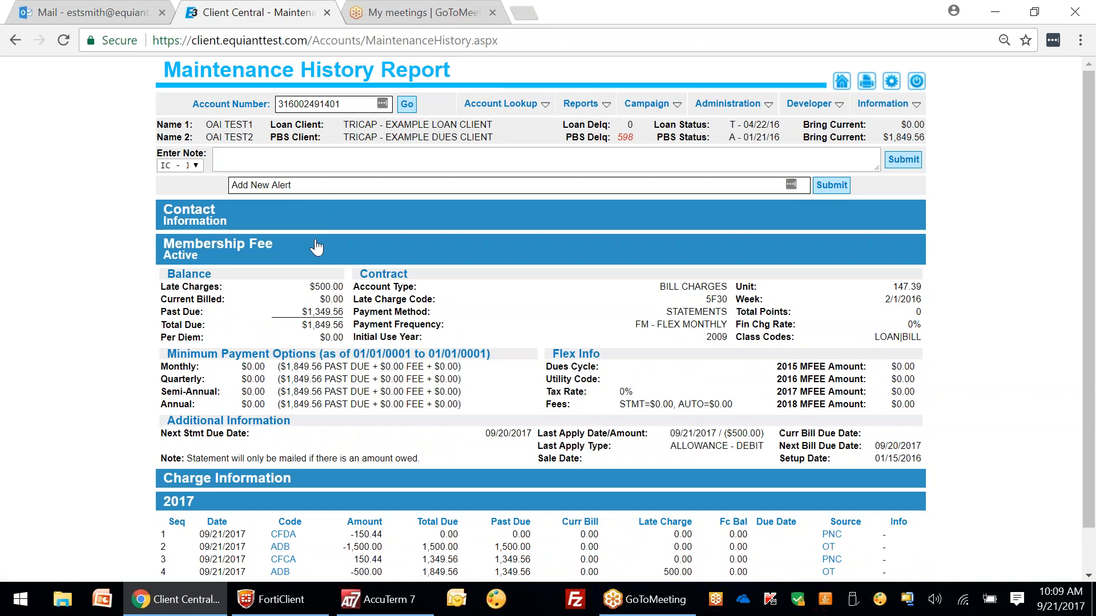
scroll(365, 570, down, 1)
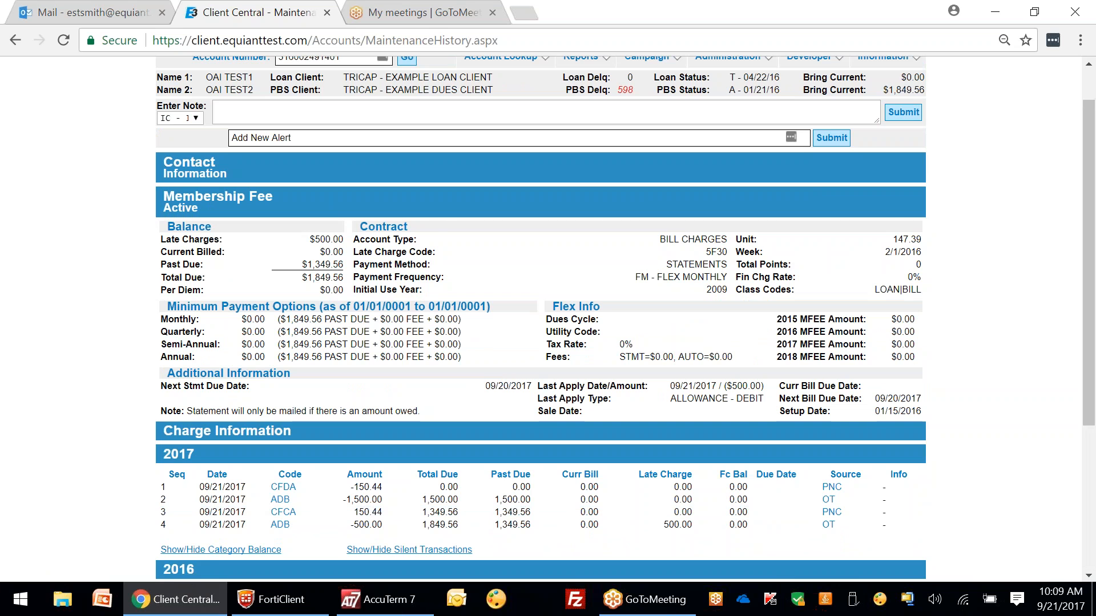
scroll(315, 345, down, 5)
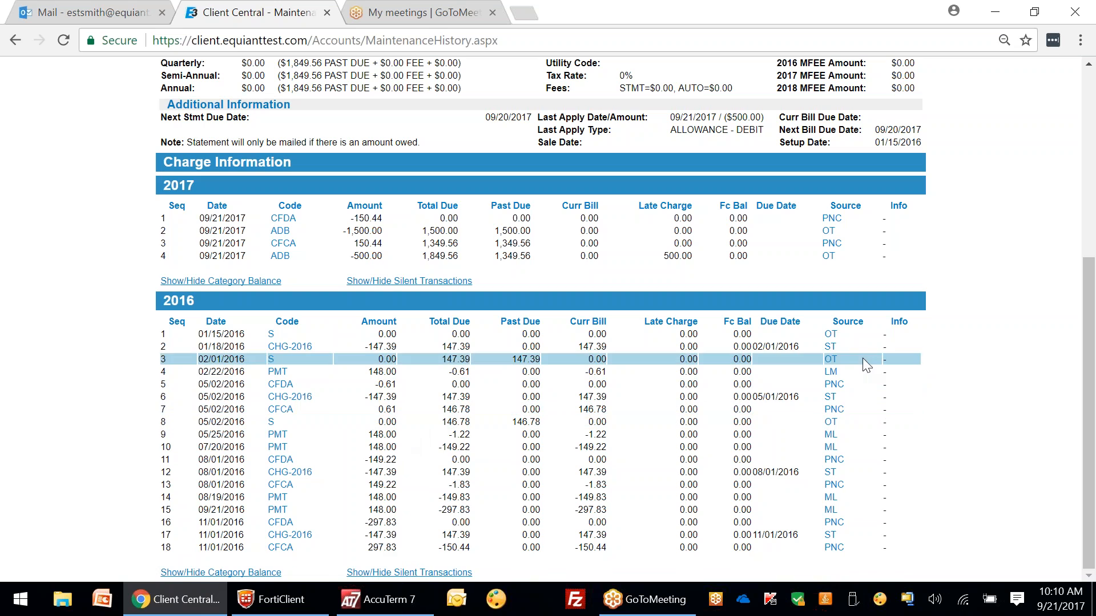
mouse_move(837, 374)
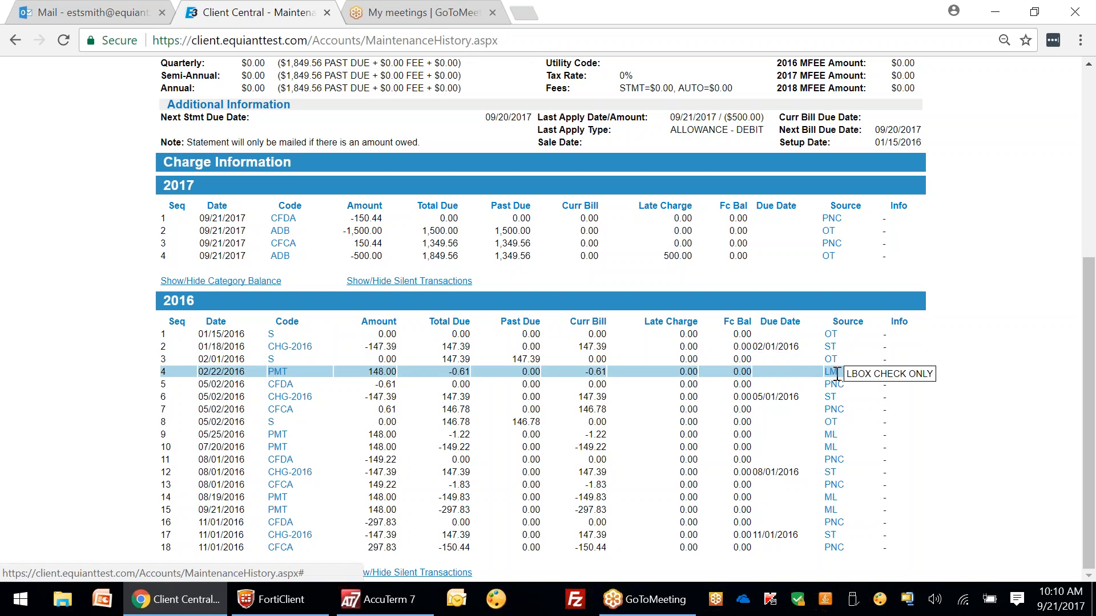
mouse_move(831, 399)
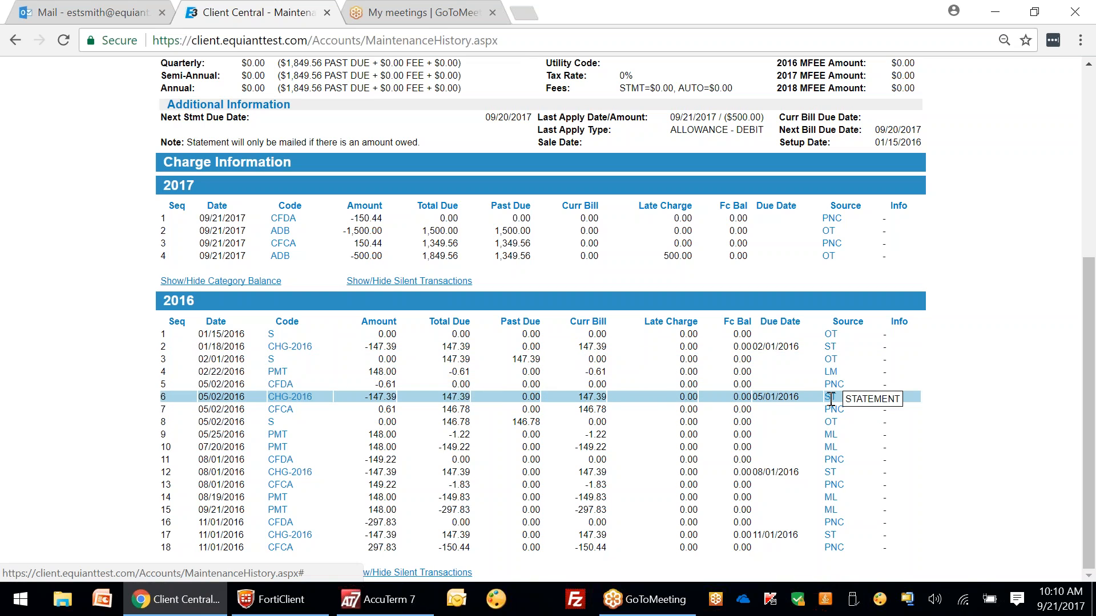
mouse_move(835, 422)
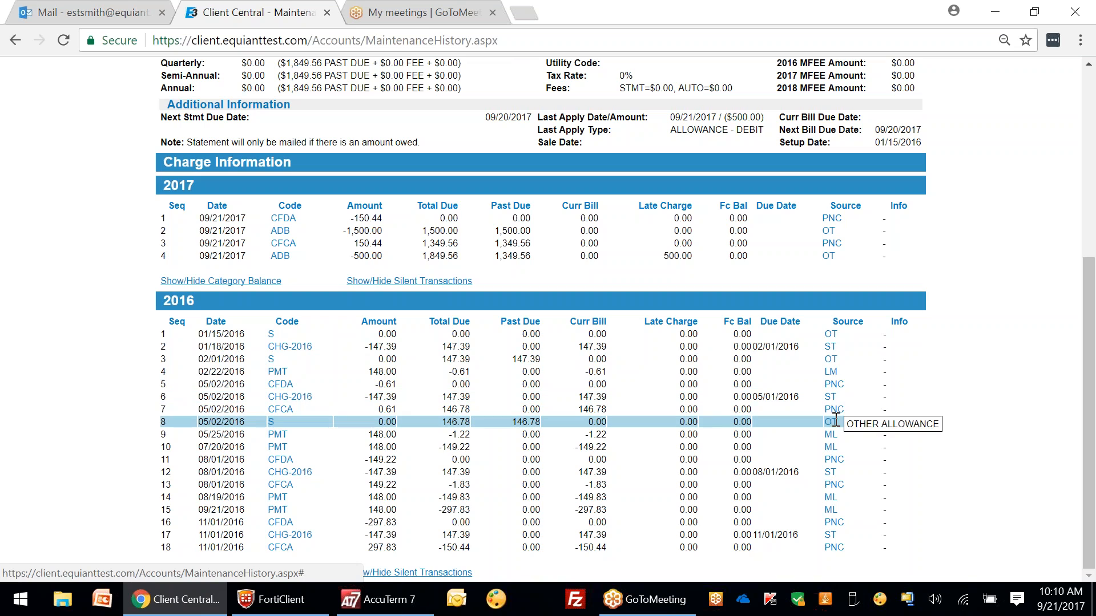
mouse_move(839, 482)
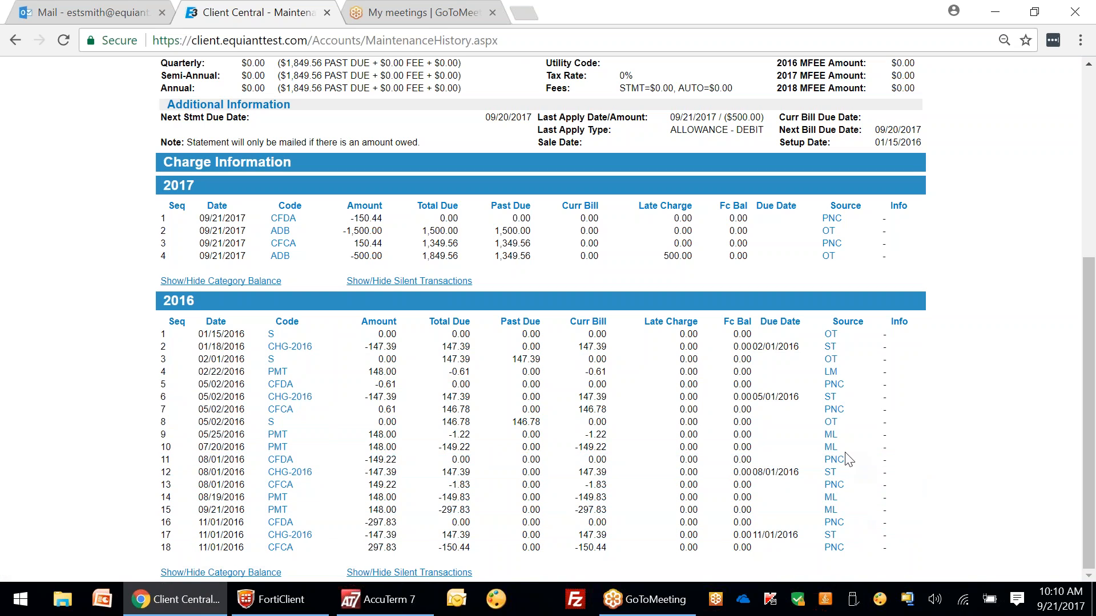
Step: Toggle the 2016 category balance columns off and on, leaving MF, FC, LC and REI shown
mouse_move(833, 447)
click(226, 574)
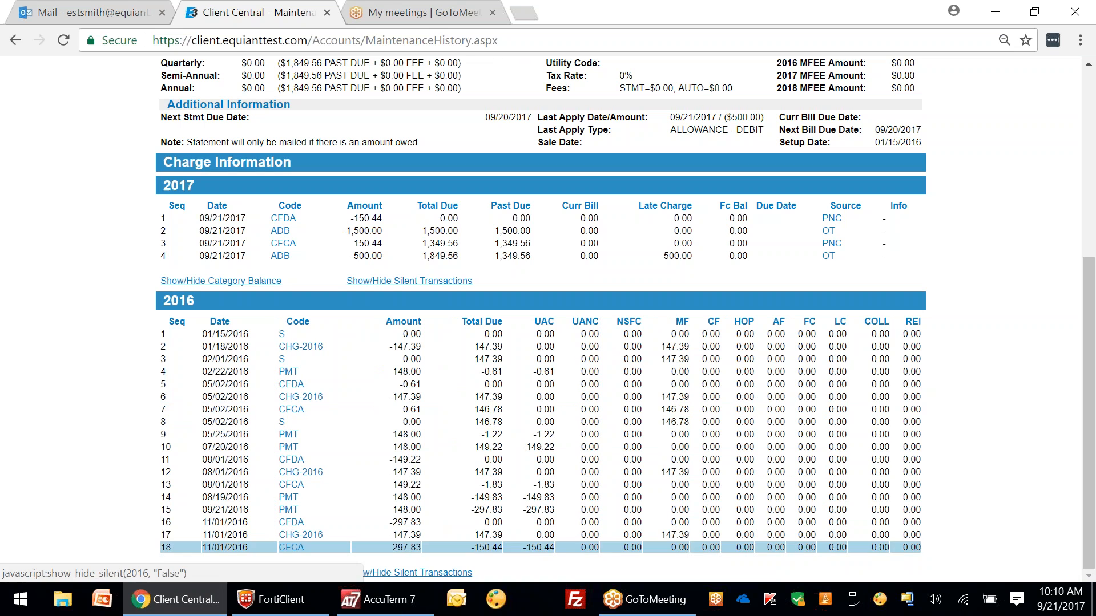
click(246, 575)
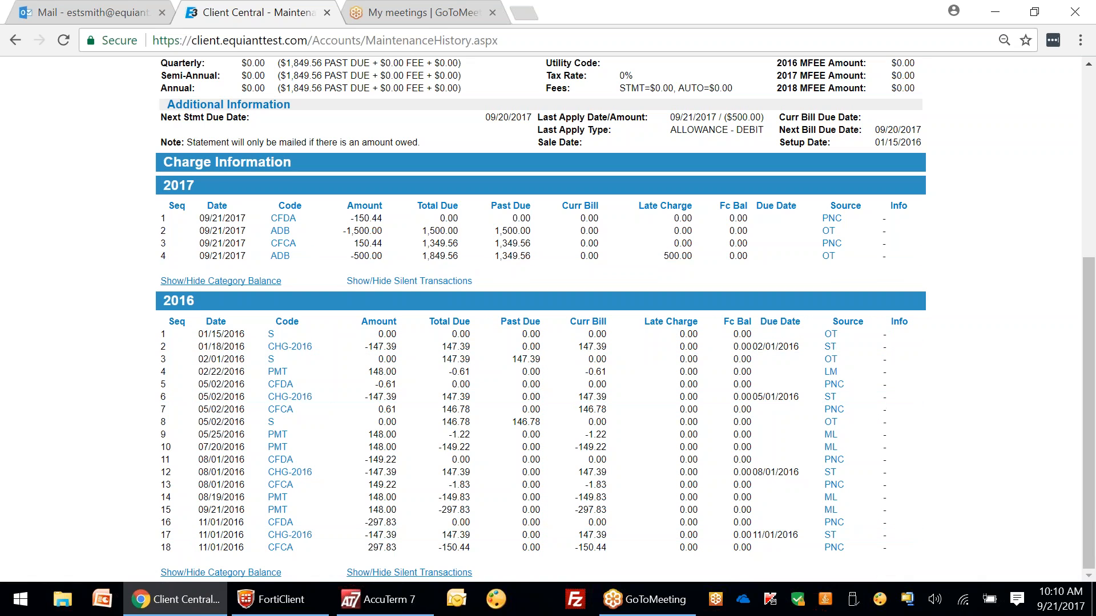
click(260, 572)
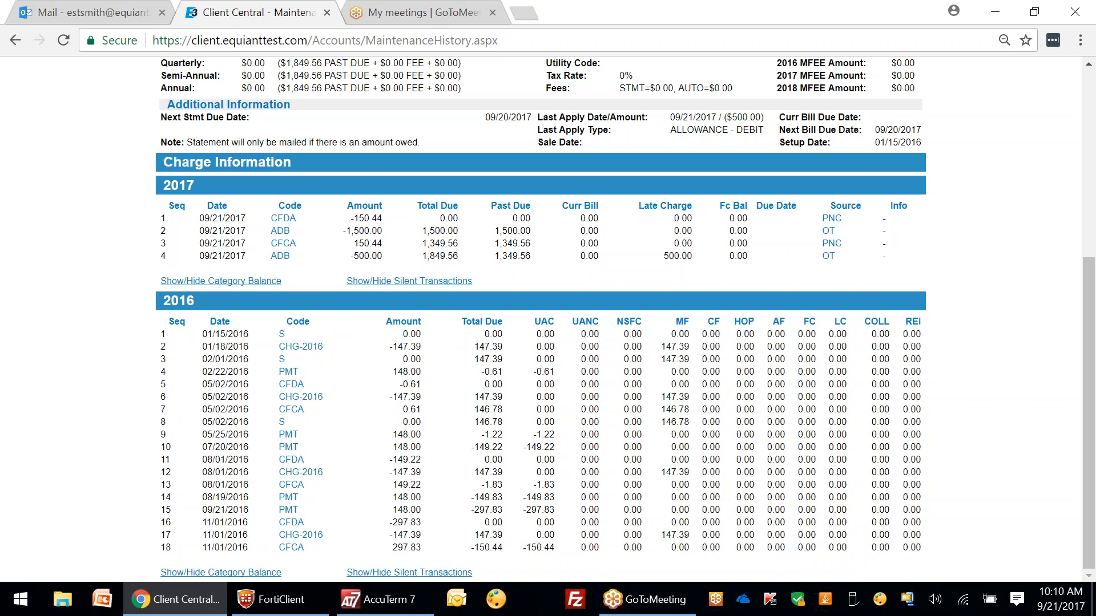
Step: Expand Charge Information, review the 2017–2018 transactions, collapse 2017, and return to the top
click(159, 162)
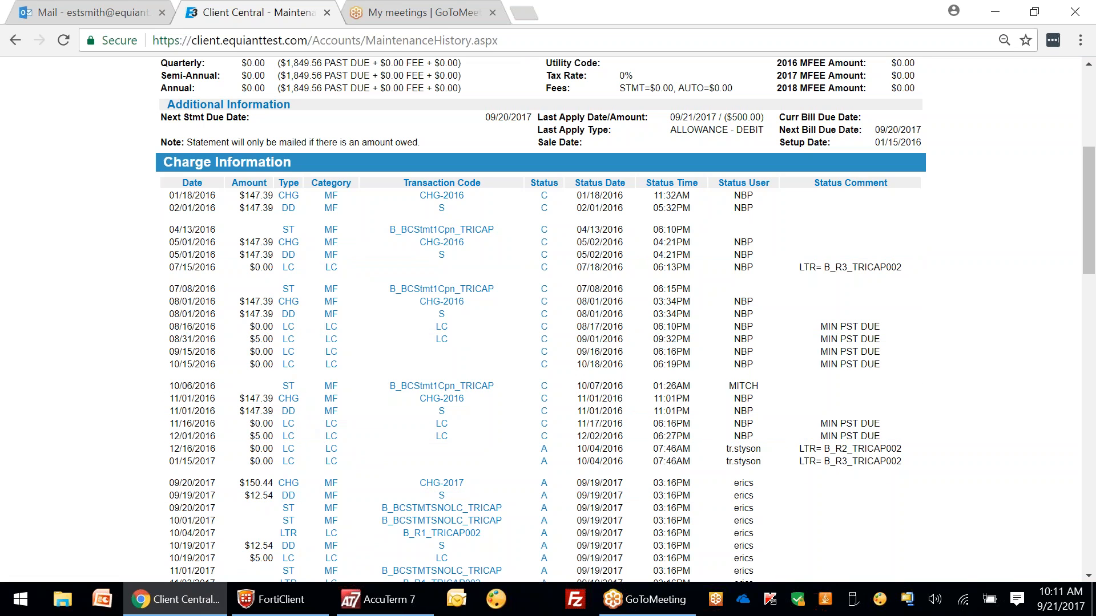
drag(1087, 236, 1084, 339)
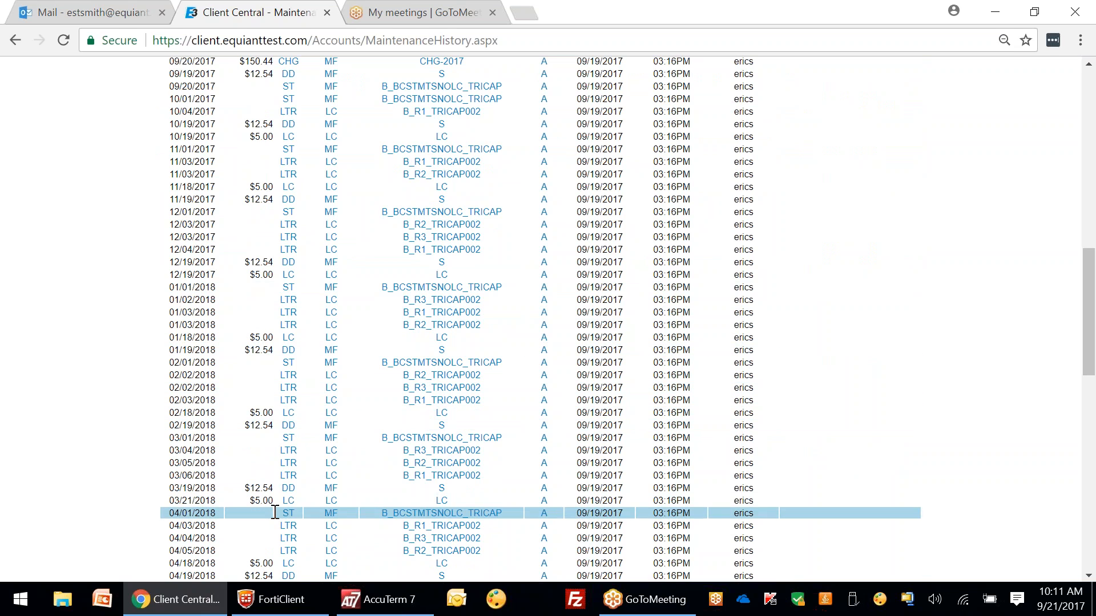
drag(1089, 286, 1088, 338)
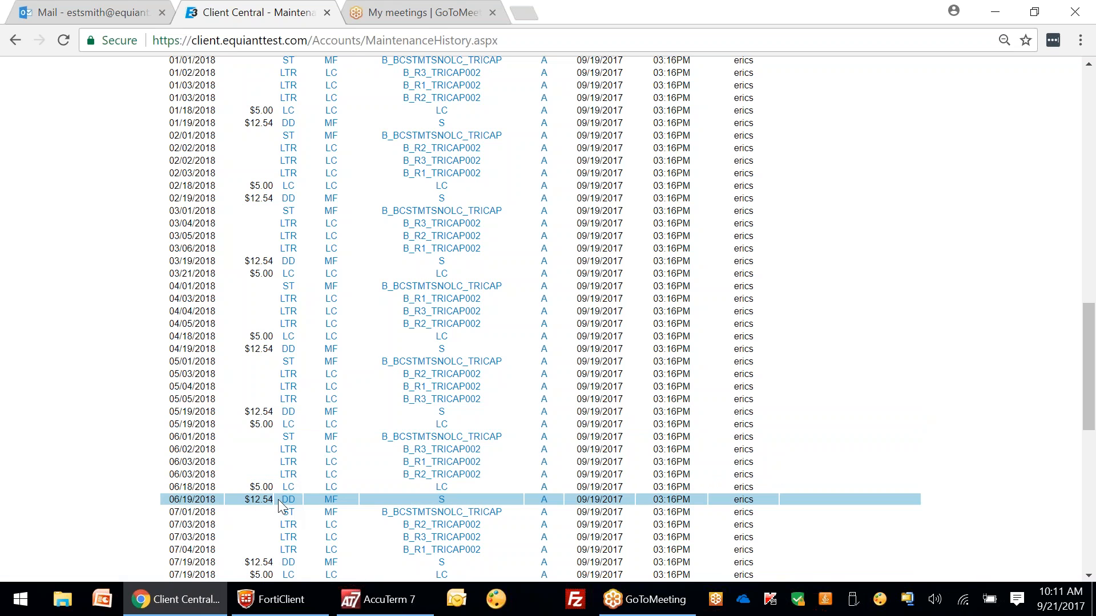
scroll(274, 525, down, 8)
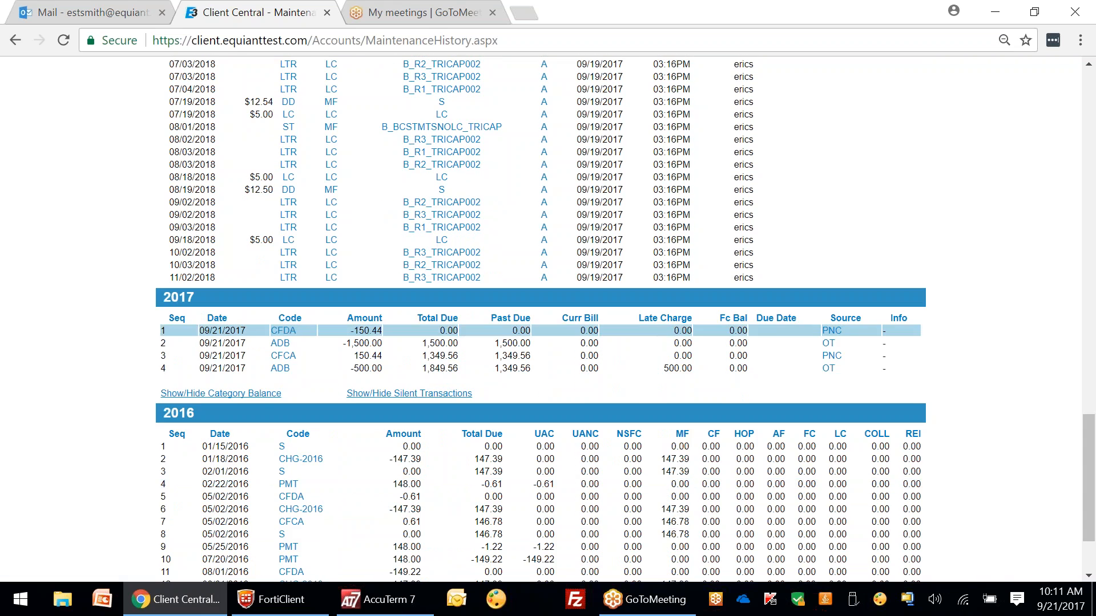
drag(1091, 445, 1091, 408)
click(207, 458)
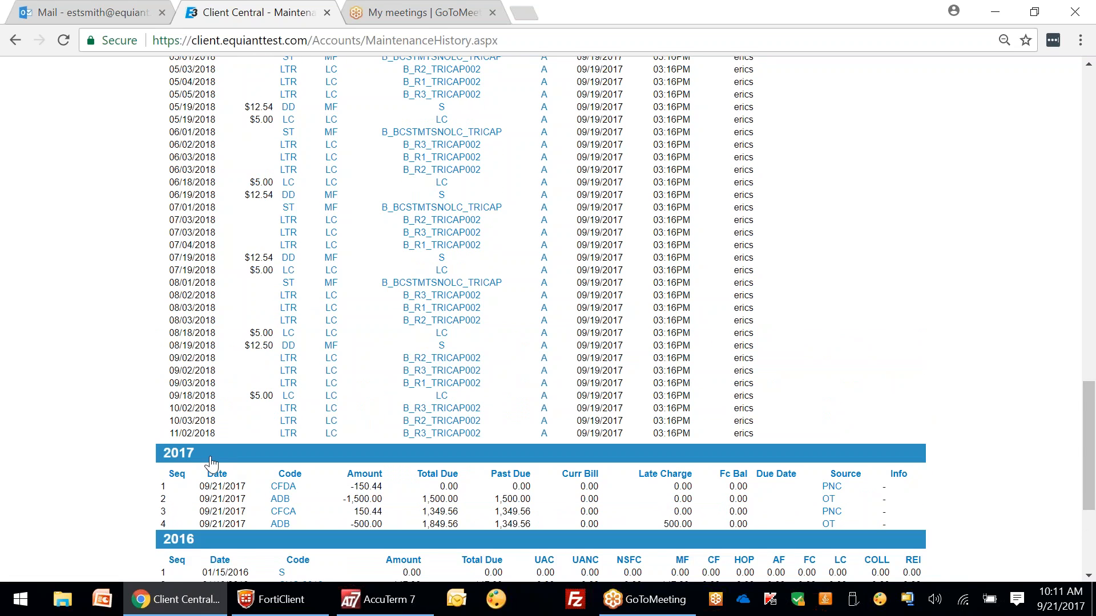
scroll(264, 197, up, 15)
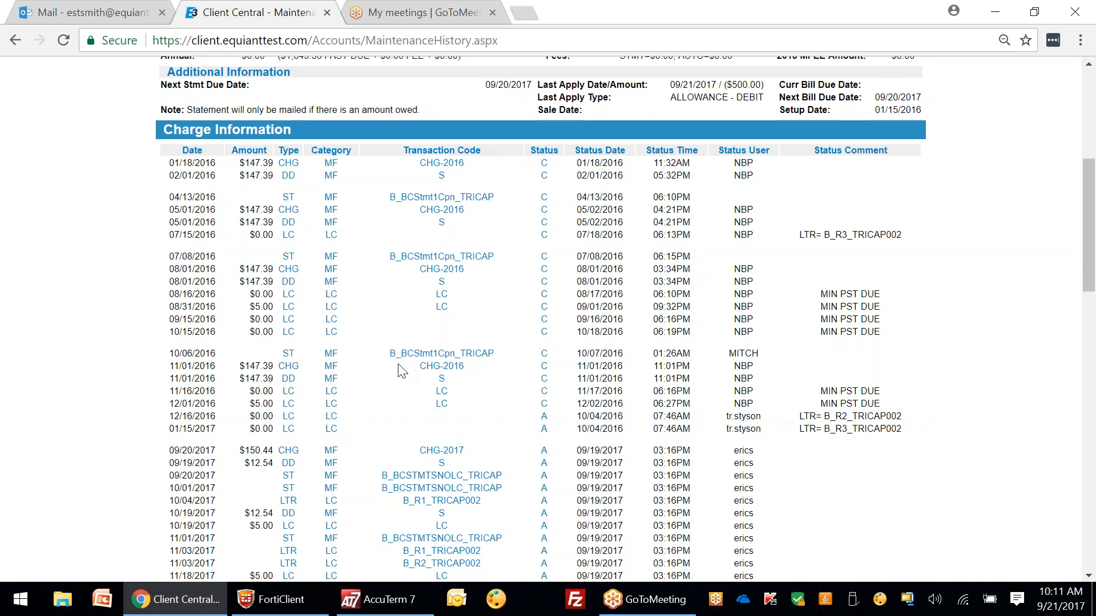
scroll(264, 197, up, 6)
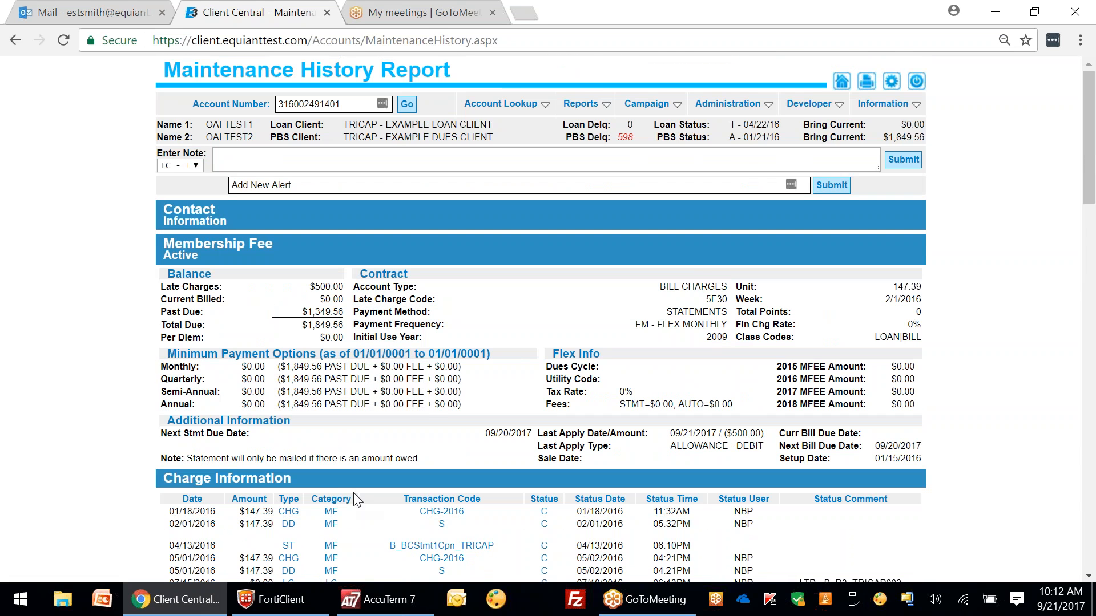
Step: Collapse Charge Information, Membership Fee and 2016, then re-expand the 2016 and 2017 charge tables
click(326, 485)
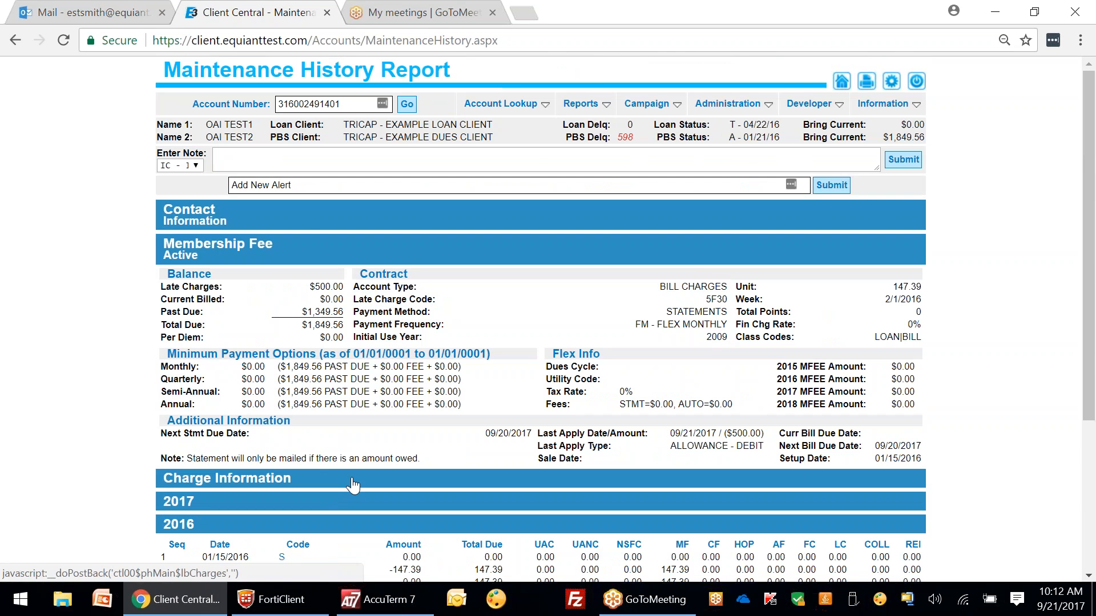
click(305, 245)
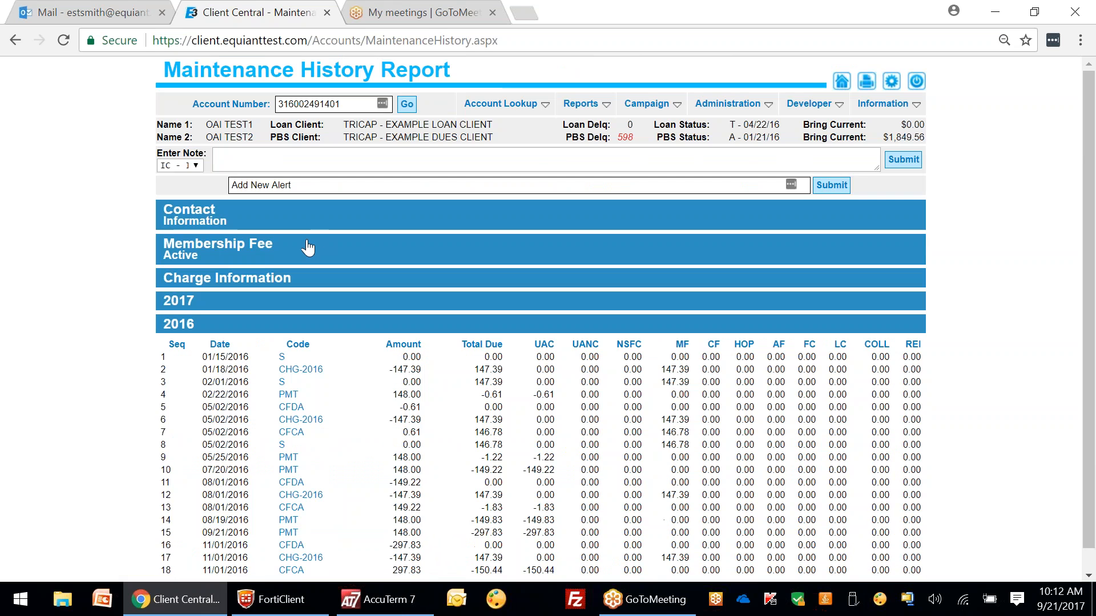
click(225, 315)
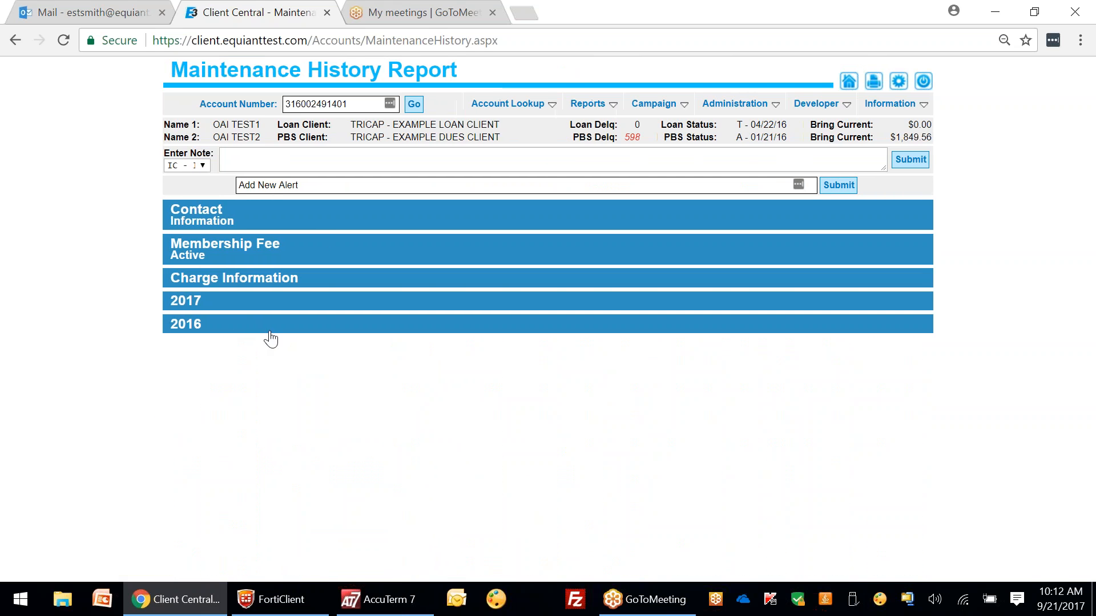
click(192, 329)
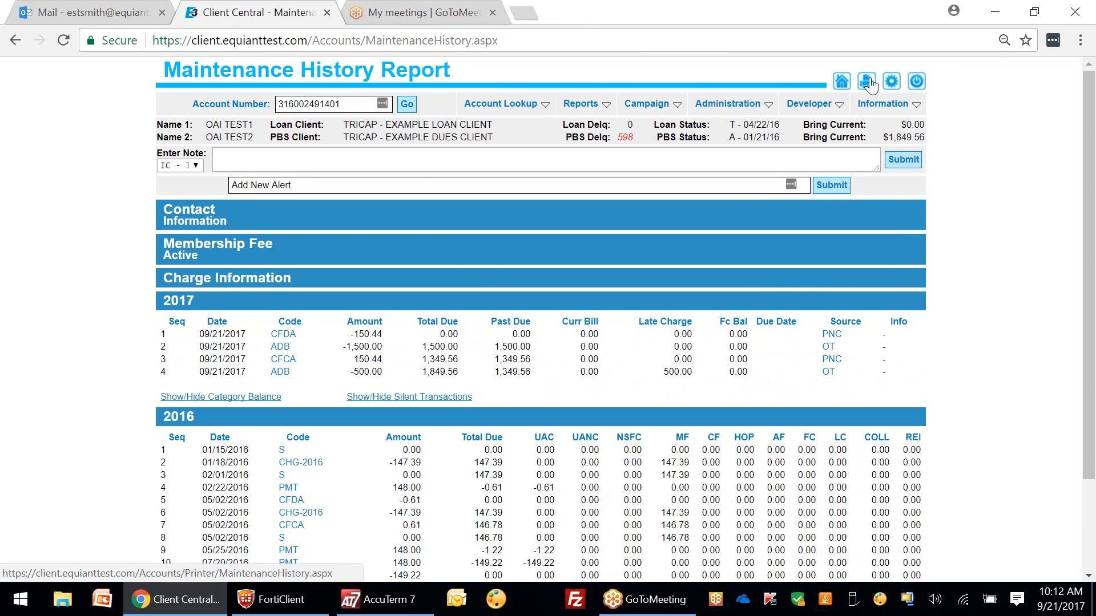
click(868, 82)
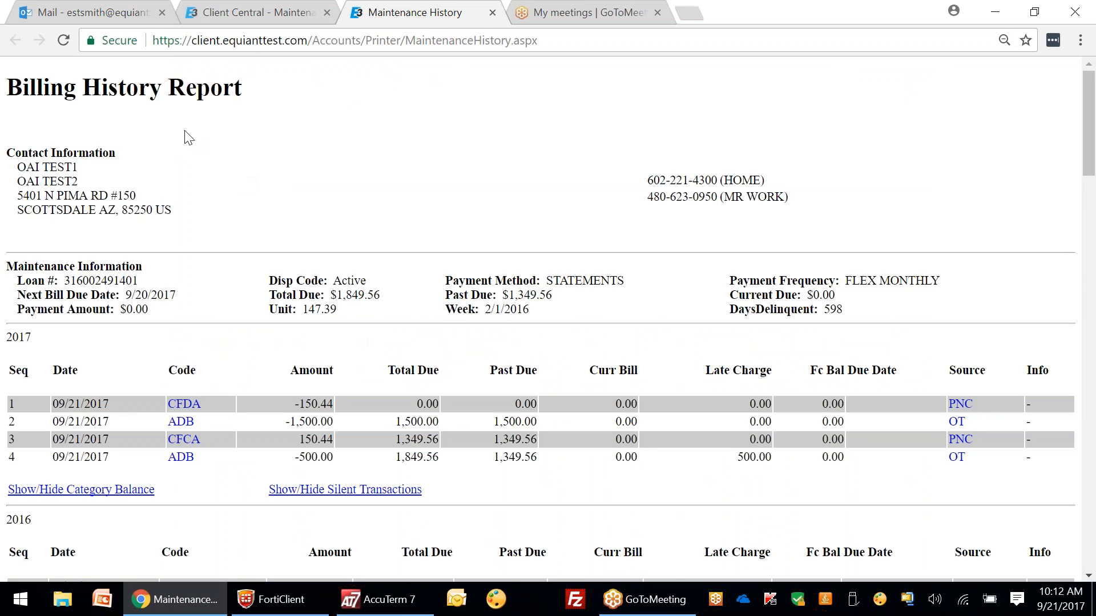
drag(1089, 103, 1093, 505)
drag(1093, 545, 1049, 118)
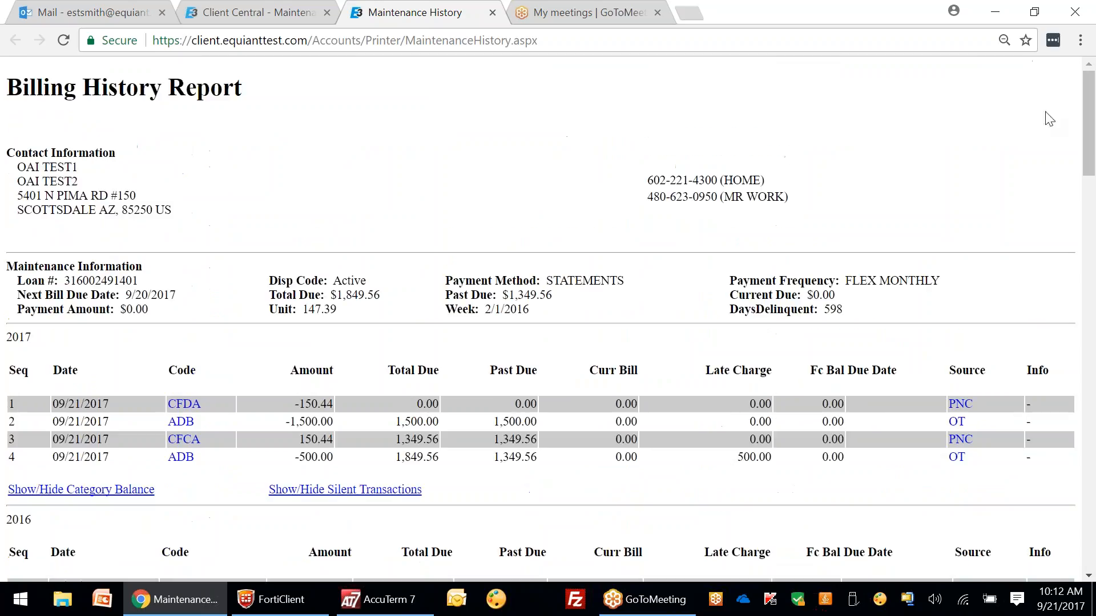
click(493, 12)
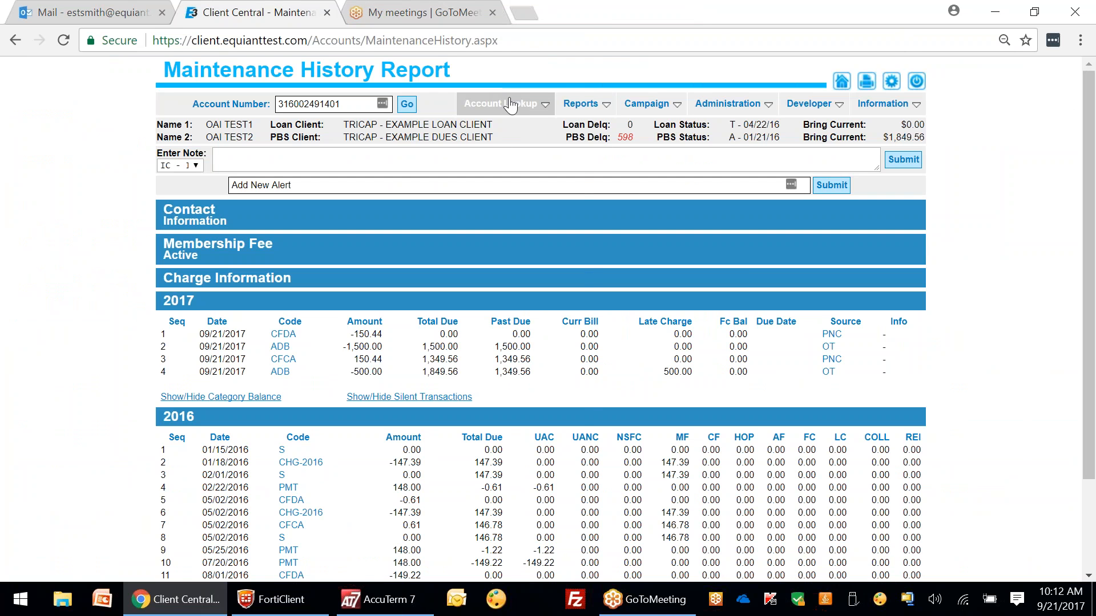
Step: Go to Enter Payment and cancel the pending $107.03 loan payment
mouse_move(528, 106)
click(529, 147)
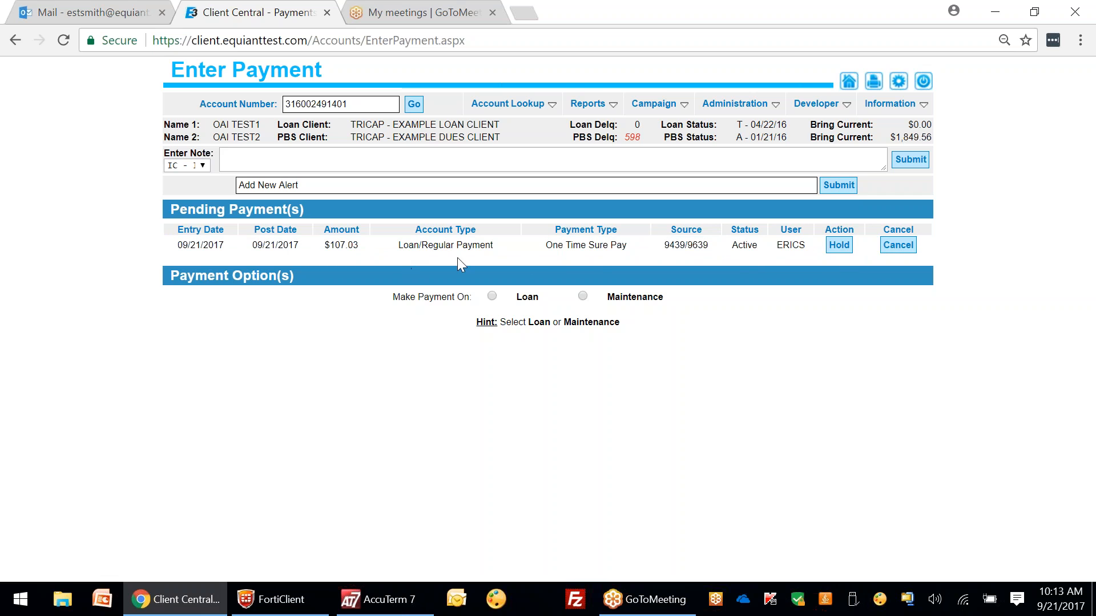
click(891, 242)
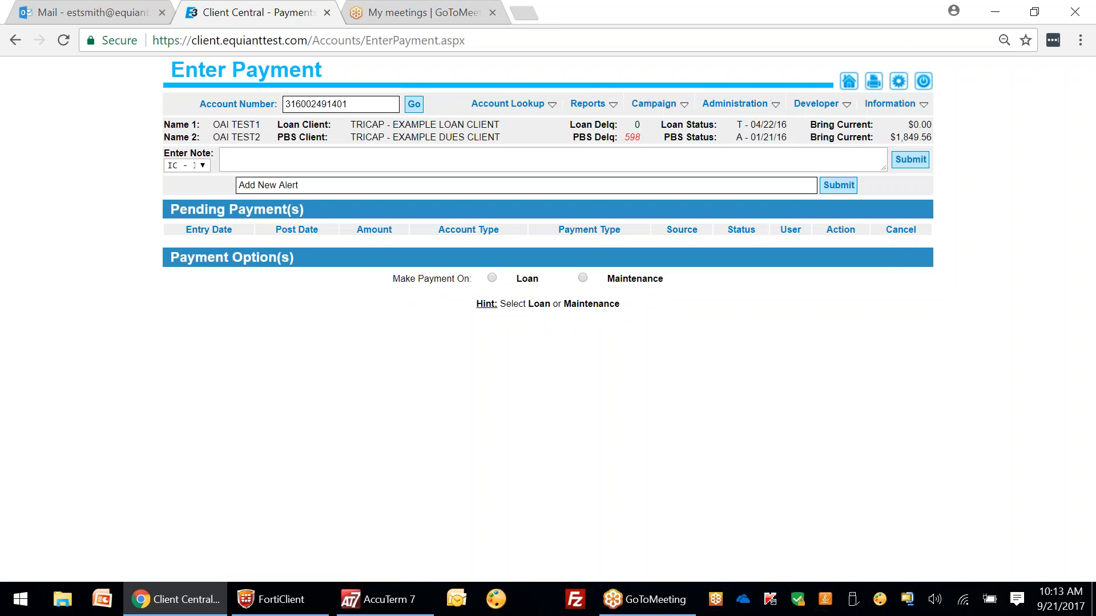
mouse_move(471, 106)
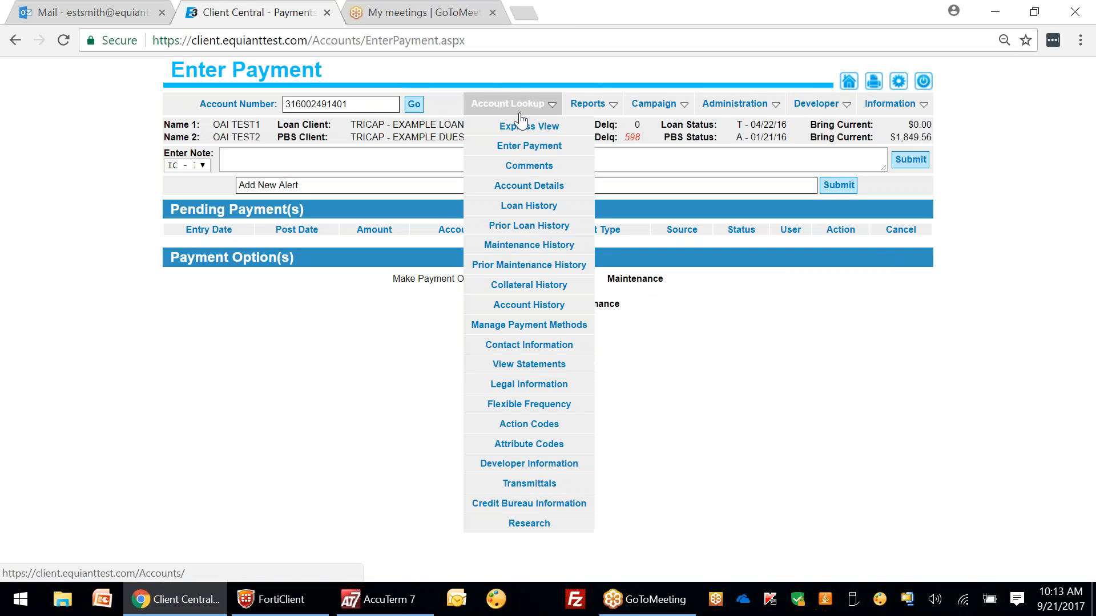
click(547, 171)
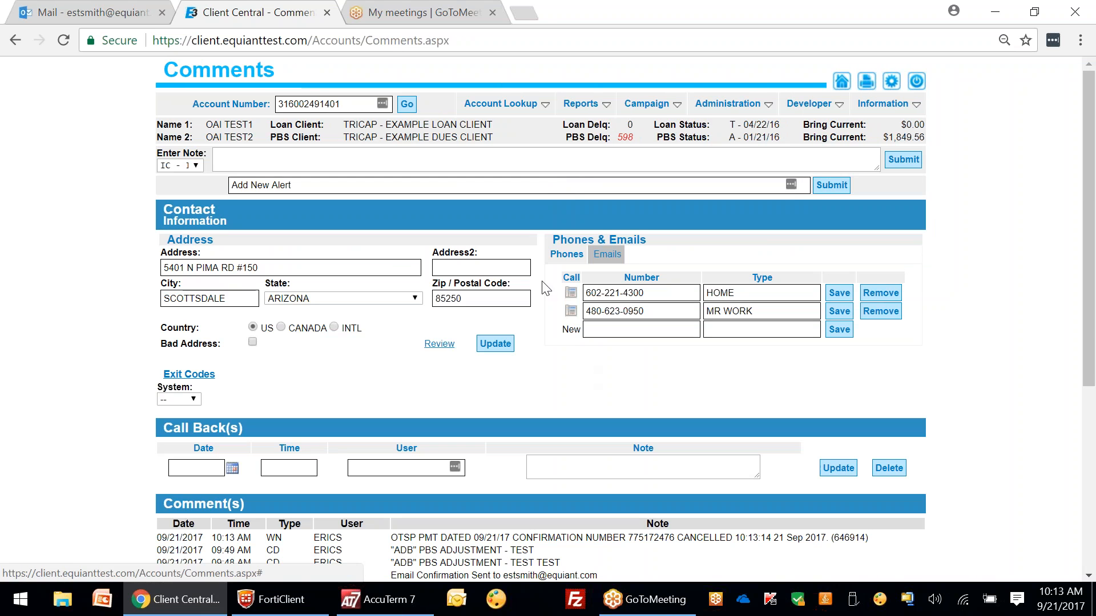
click(485, 216)
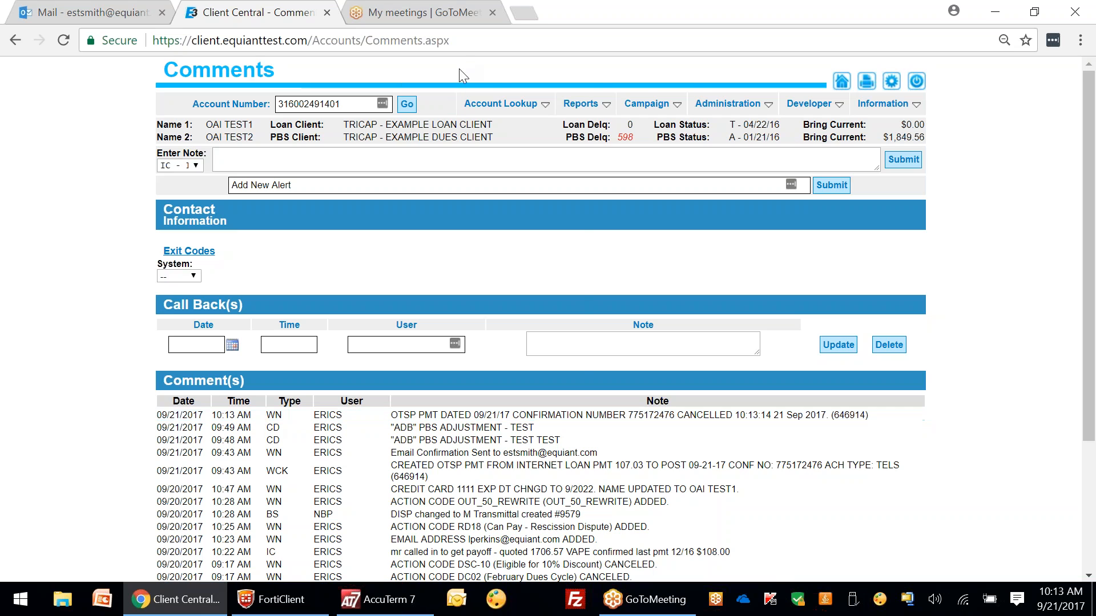
mouse_move(505, 104)
click(525, 151)
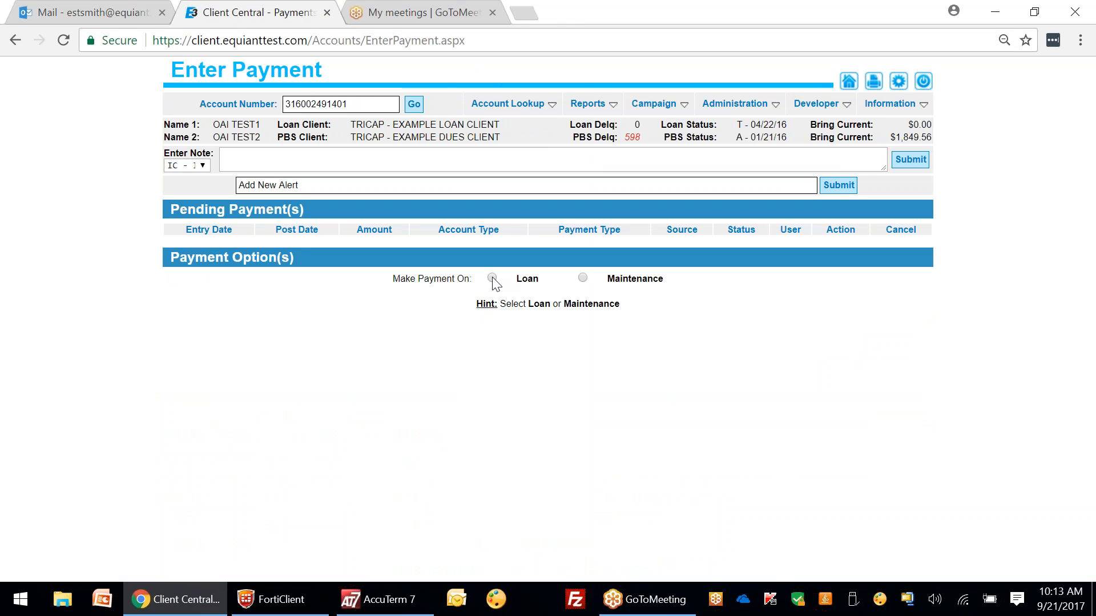
Step: Start a loan payment and try the regular payment, then the full payoff, as Pay Amount
click(491, 278)
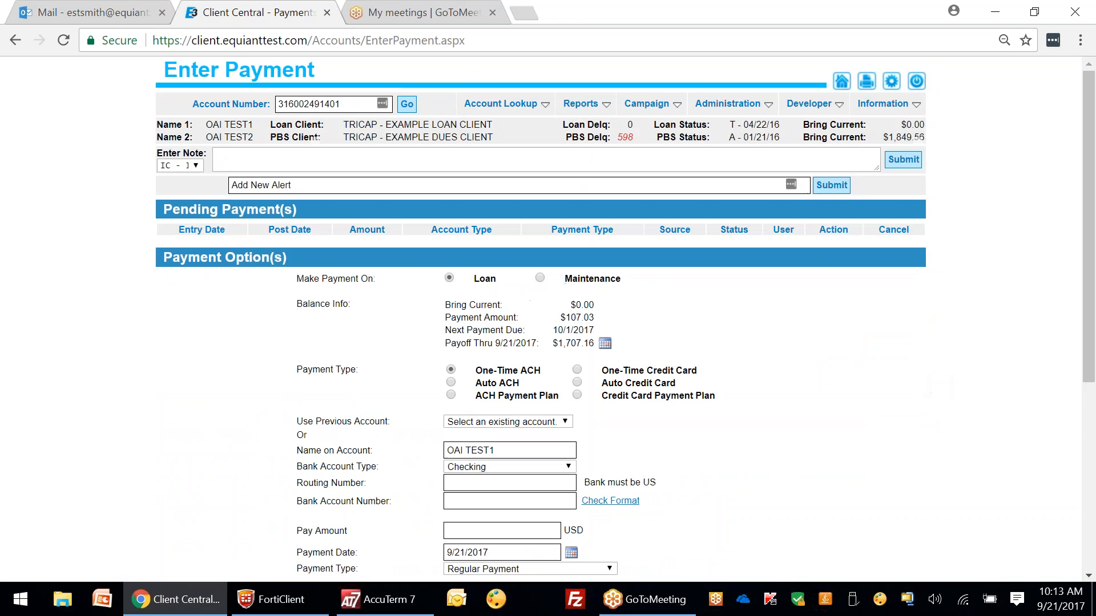
drag(1086, 112, 1086, 115)
scroll(1087, 121, down, 3)
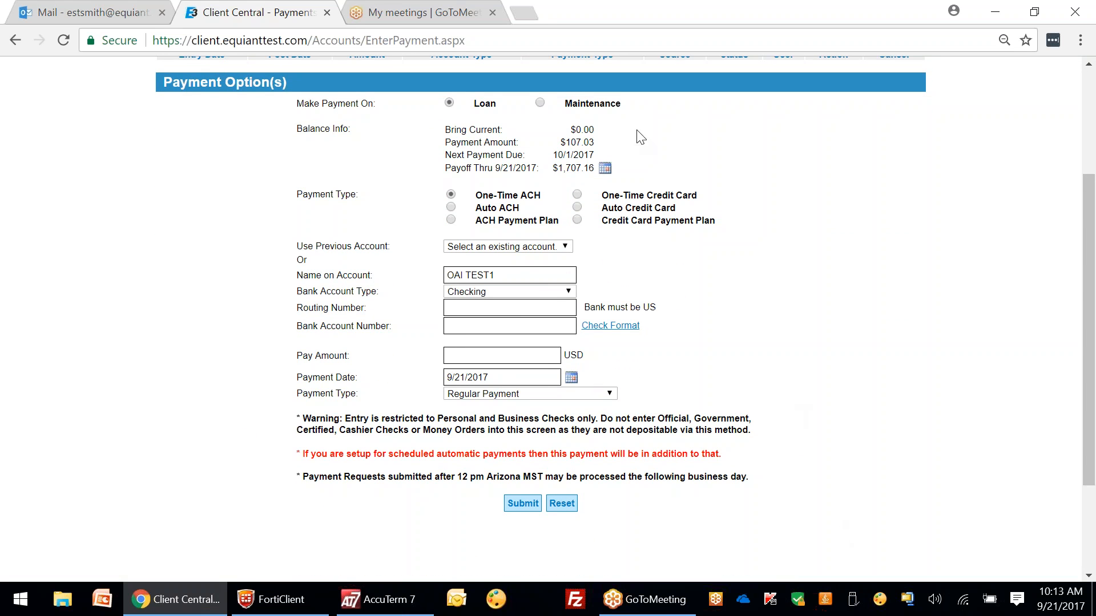
click(588, 145)
double_click(481, 357)
click(512, 361)
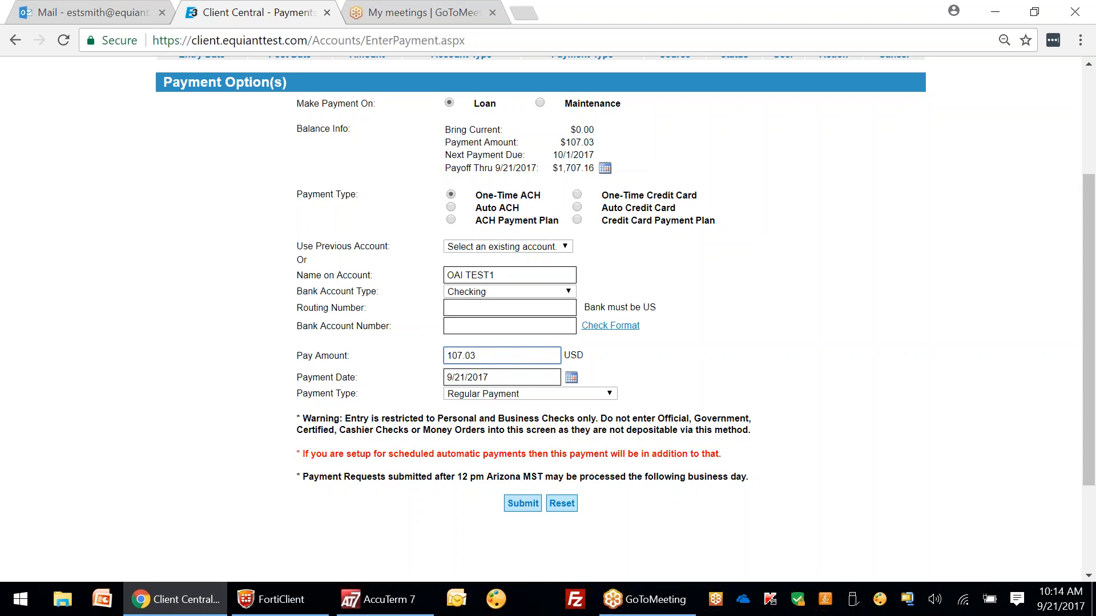
click(583, 172)
double_click(485, 355)
click(518, 355)
Step: Recalculate the payoff through October 2 and use the $1,713.65 total as Pay Amount
click(606, 169)
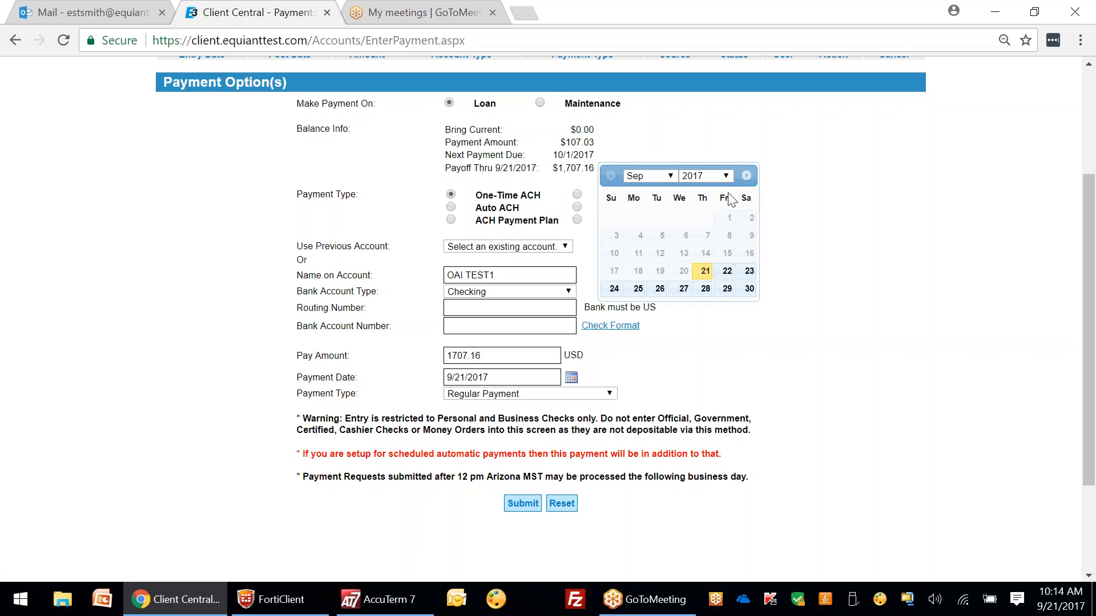
click(662, 176)
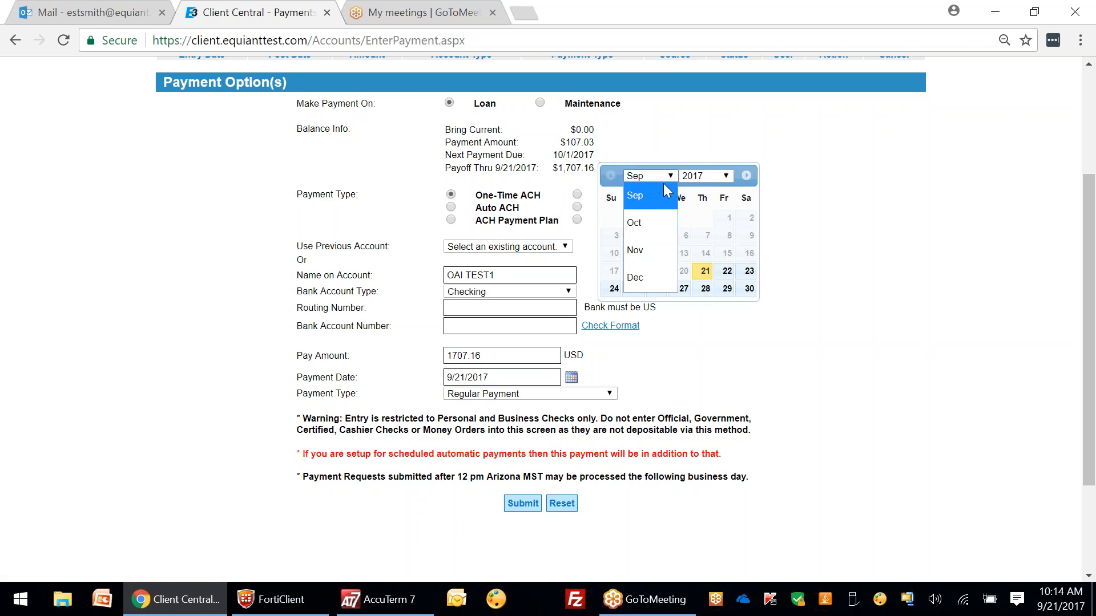
click(638, 218)
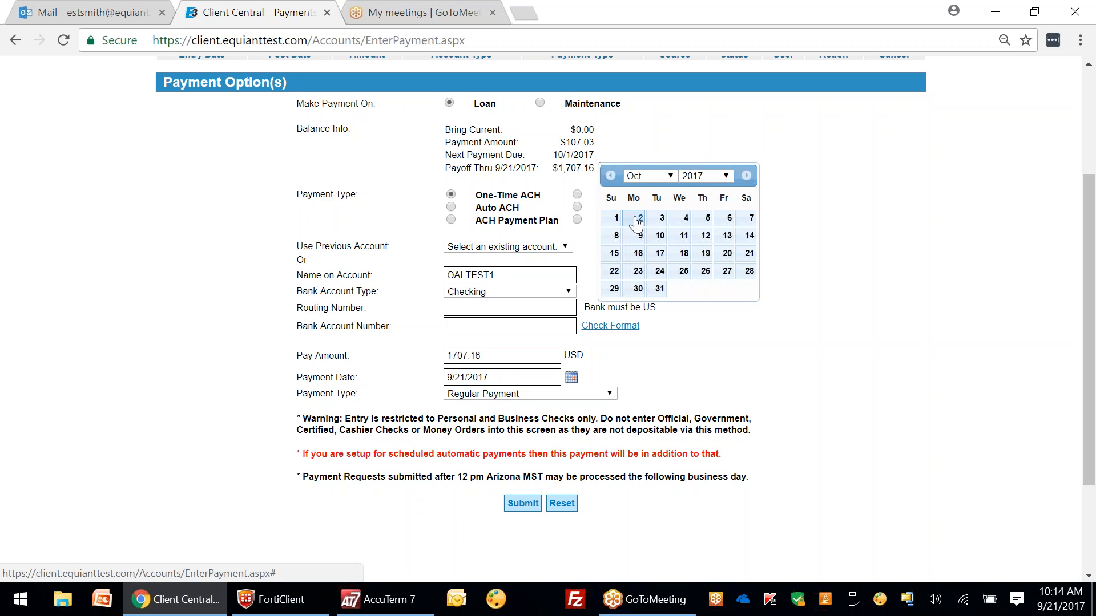
click(638, 218)
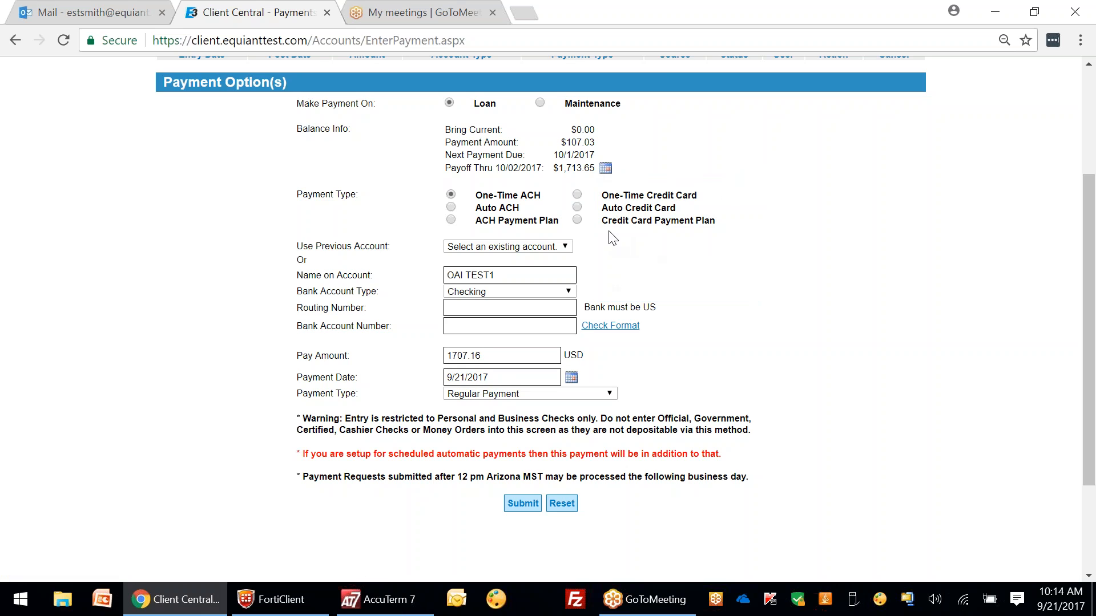
click(580, 170)
Step: Set the Payment Date to 10/02/2017
click(571, 378)
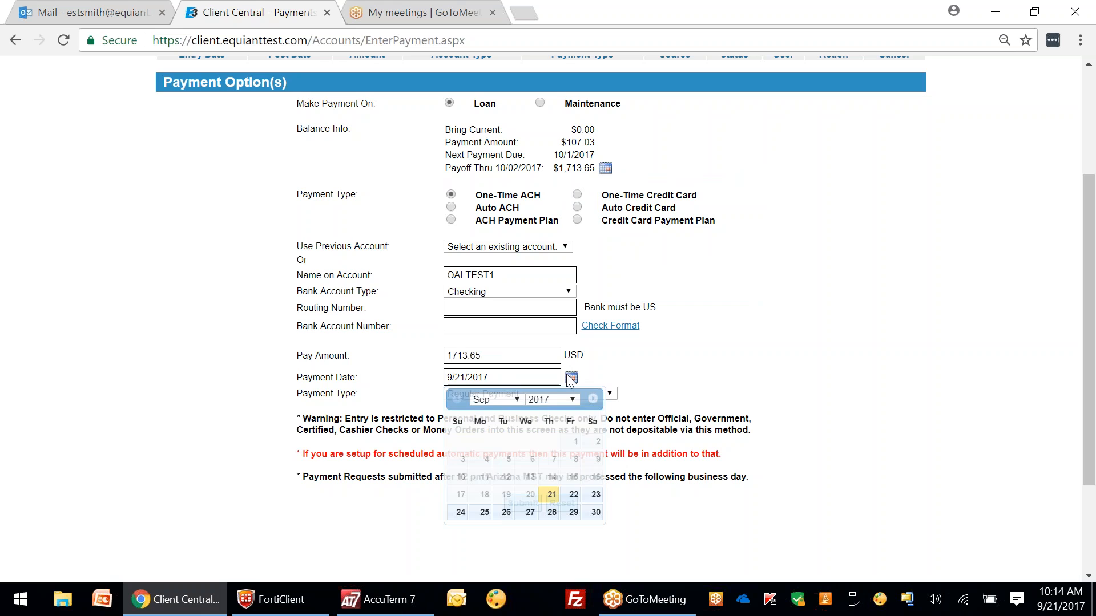
click(509, 400)
click(484, 447)
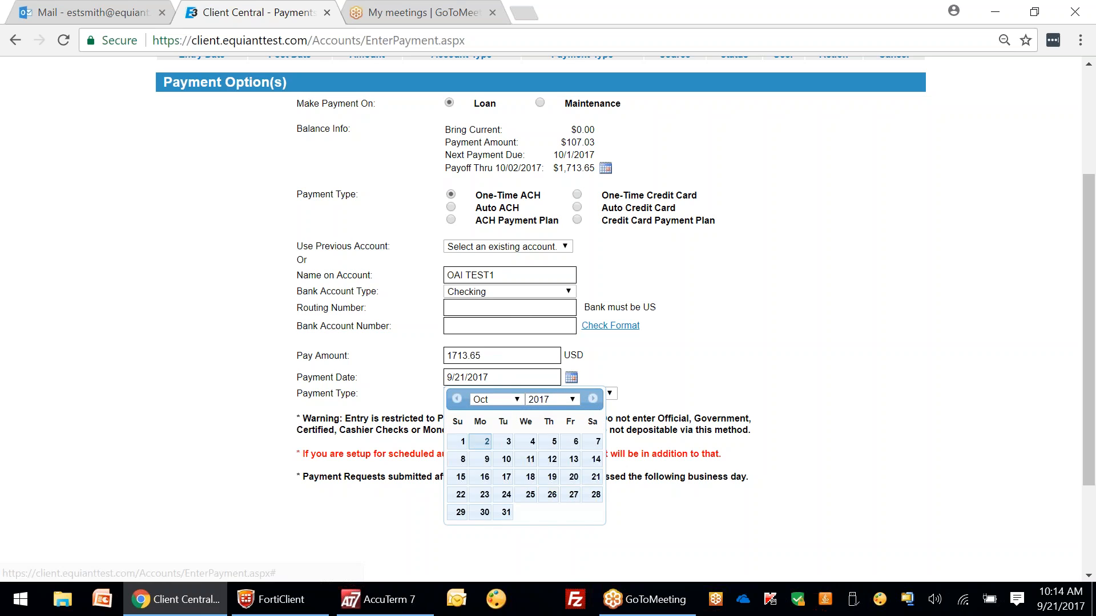
click(484, 448)
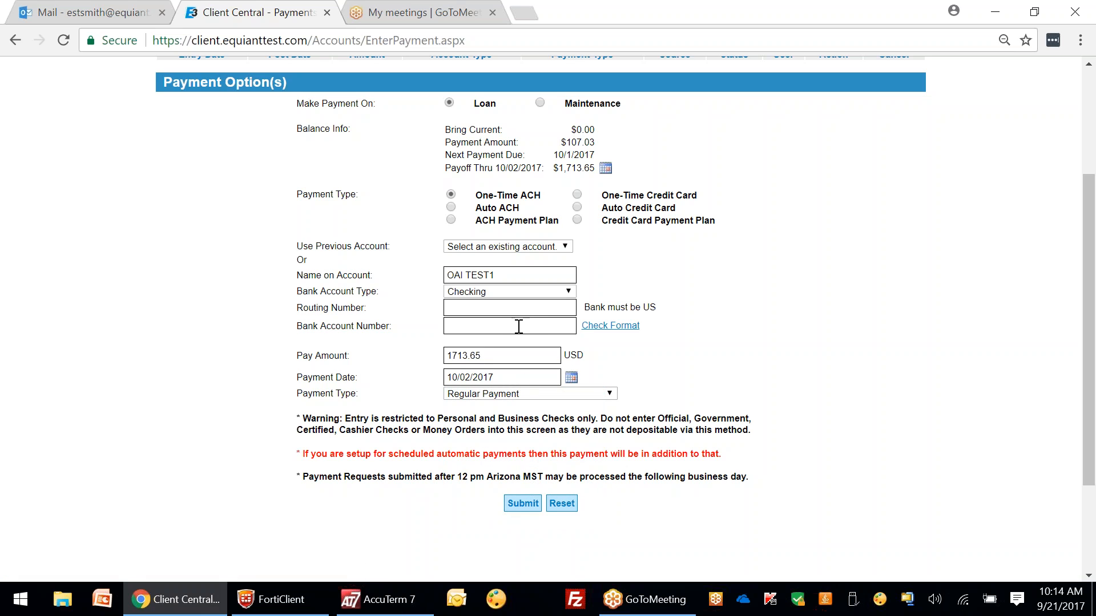
Step: Fill from the saved checking account, then reset Use Previous Account to 'Select an existing account'
click(460, 249)
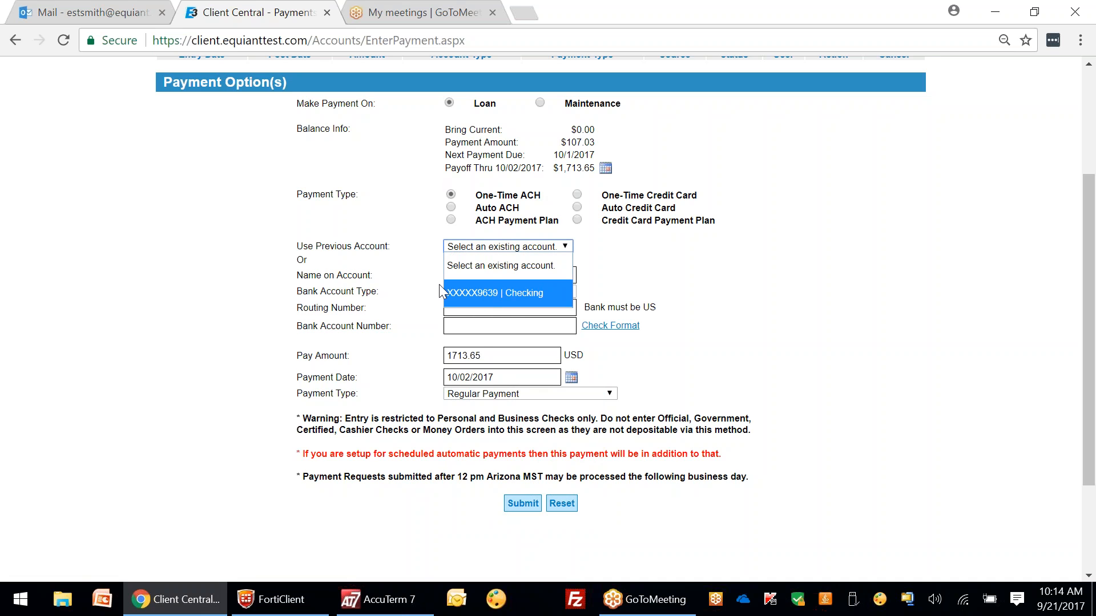
click(526, 292)
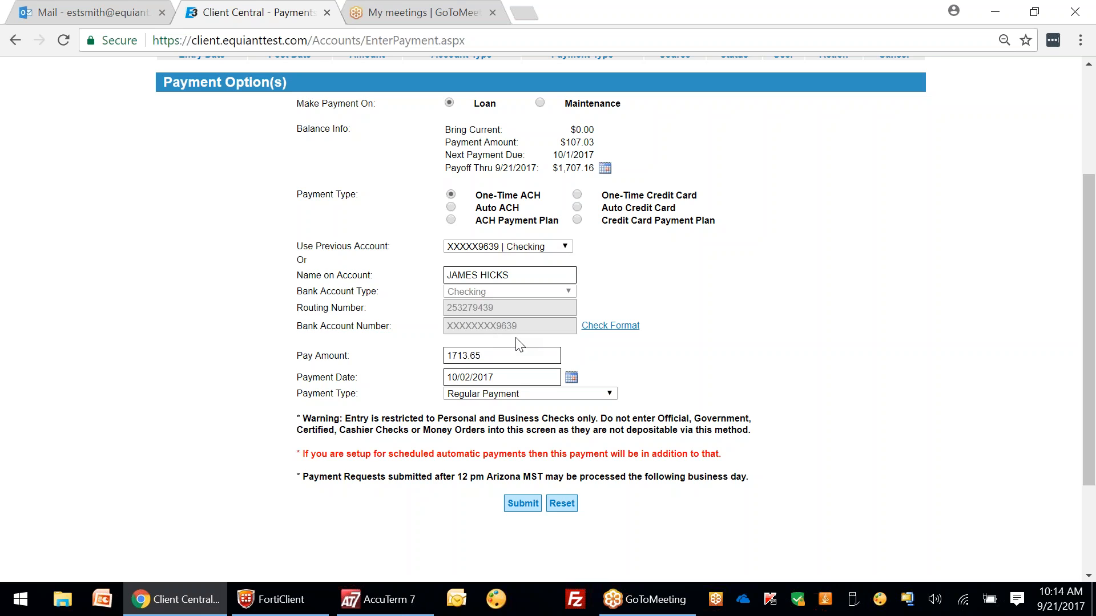
click(558, 247)
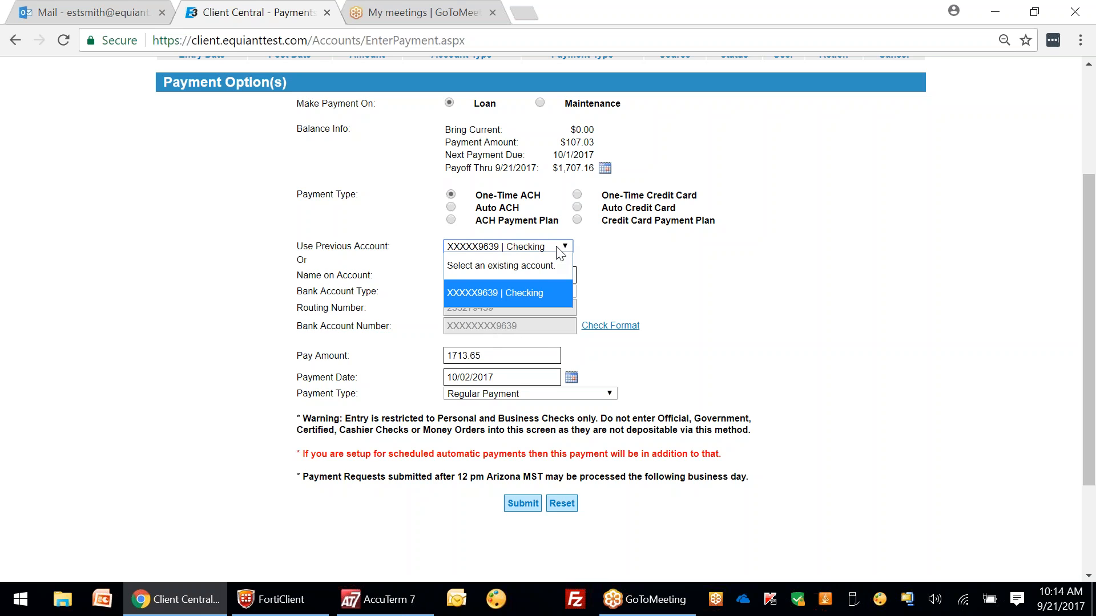
click(542, 266)
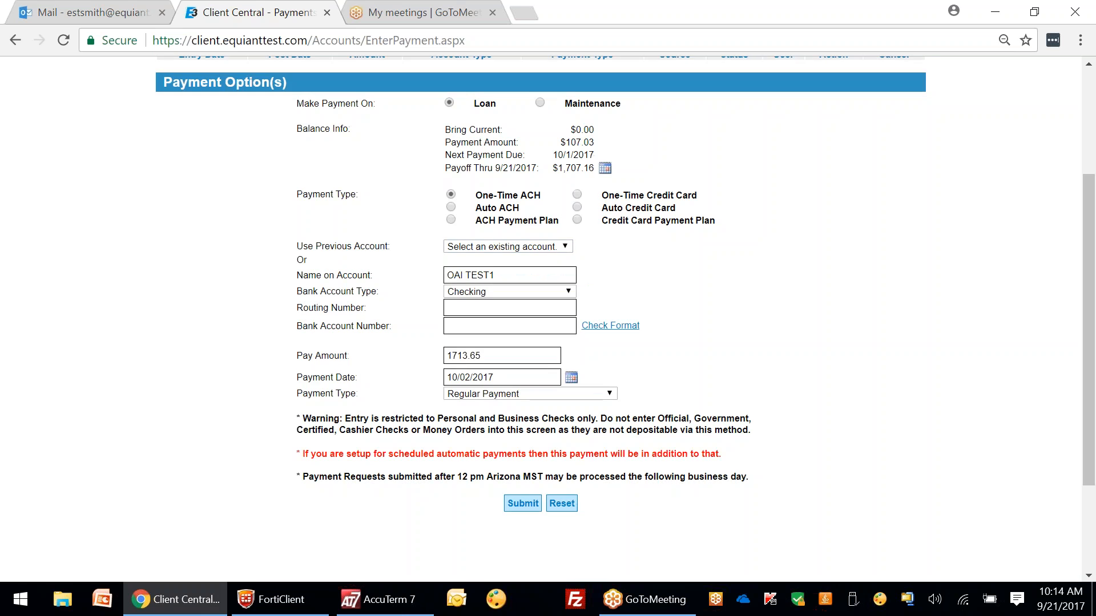
Step: Enter a new routing number and bank account number for the ACH payment
click(464, 308)
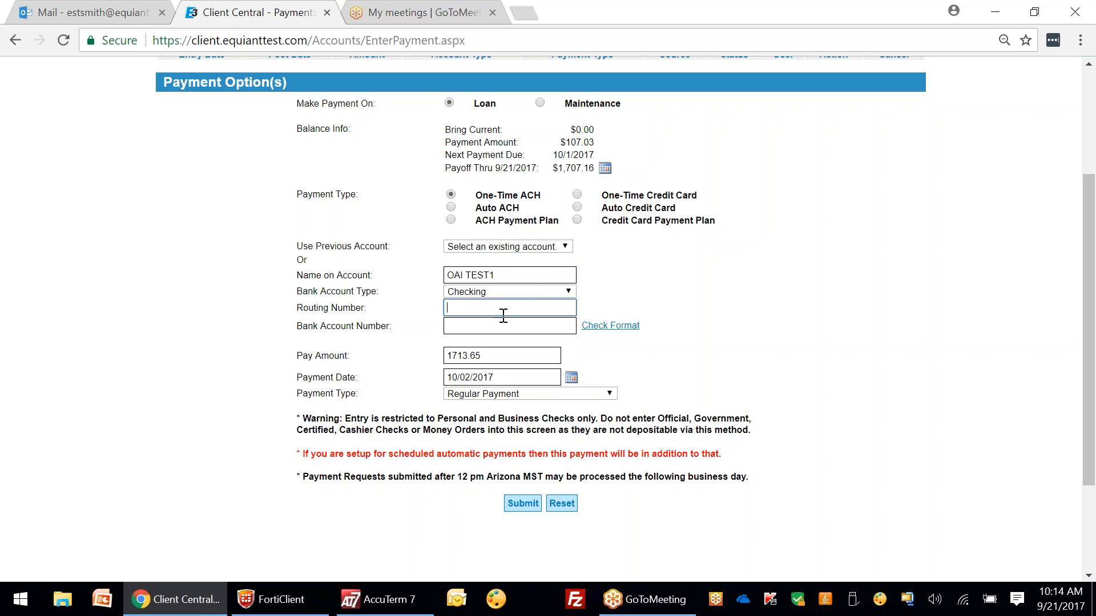
text(122100024)
click(456, 325)
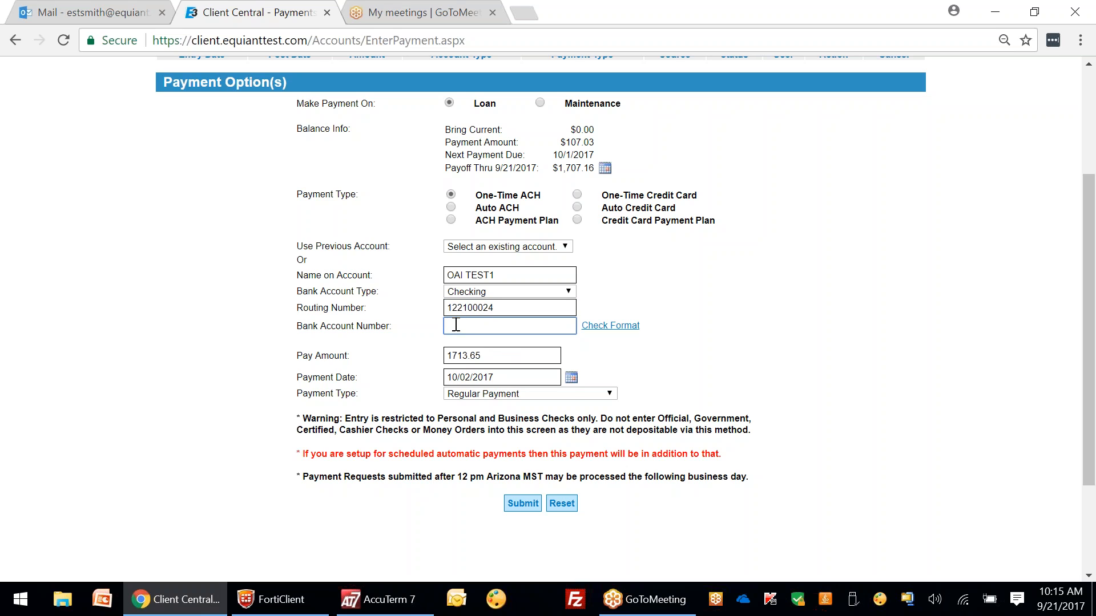
text(0000001)
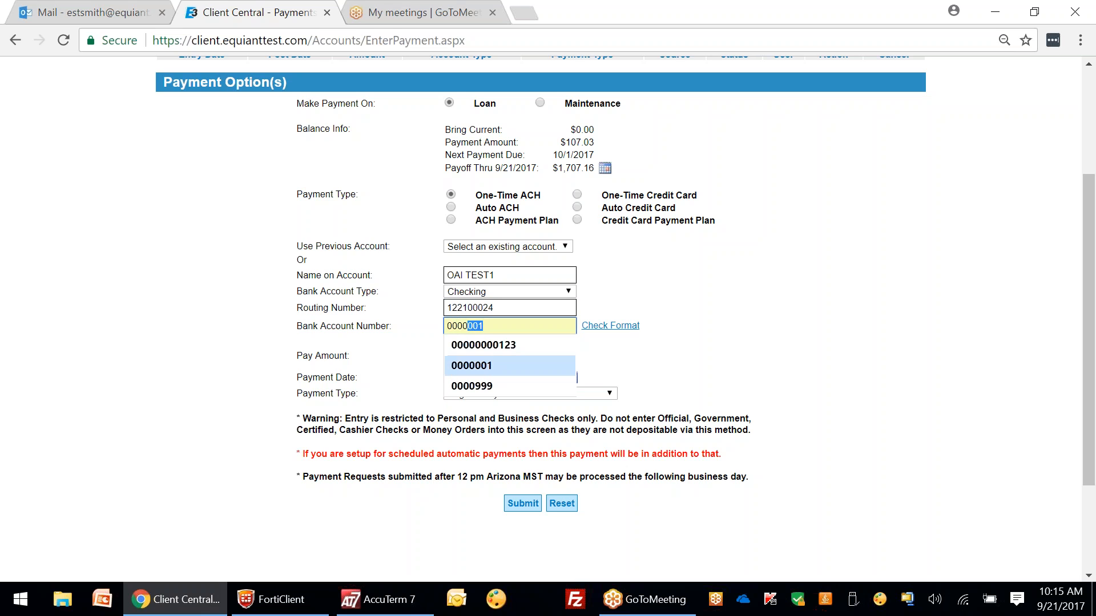
click(510, 344)
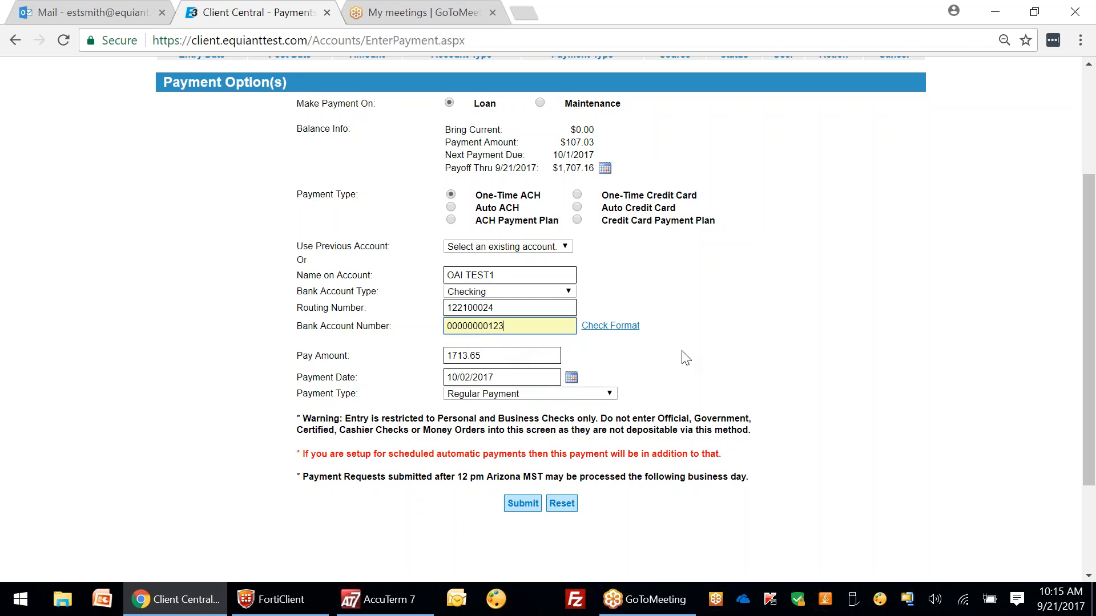
mouse_move(630, 331)
Step: Submit the $1,713.65 ACH payoff for review and highlight the ACH Disclosure text
click(528, 508)
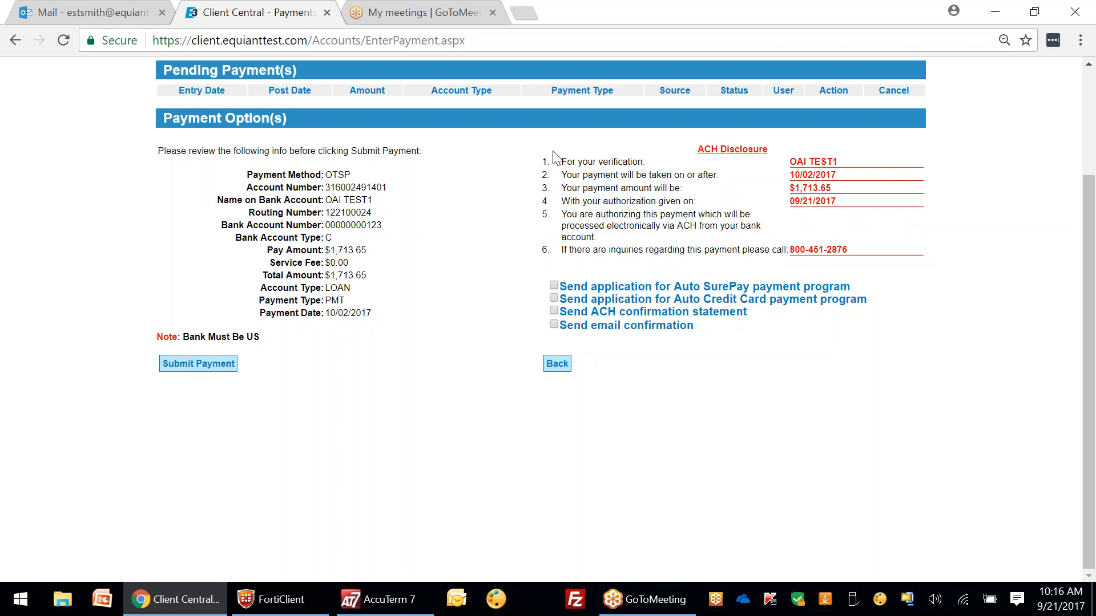
drag(558, 165, 748, 328)
click(740, 201)
Step: Request an email confirmation of the payment, sent to the first listed address
click(554, 324)
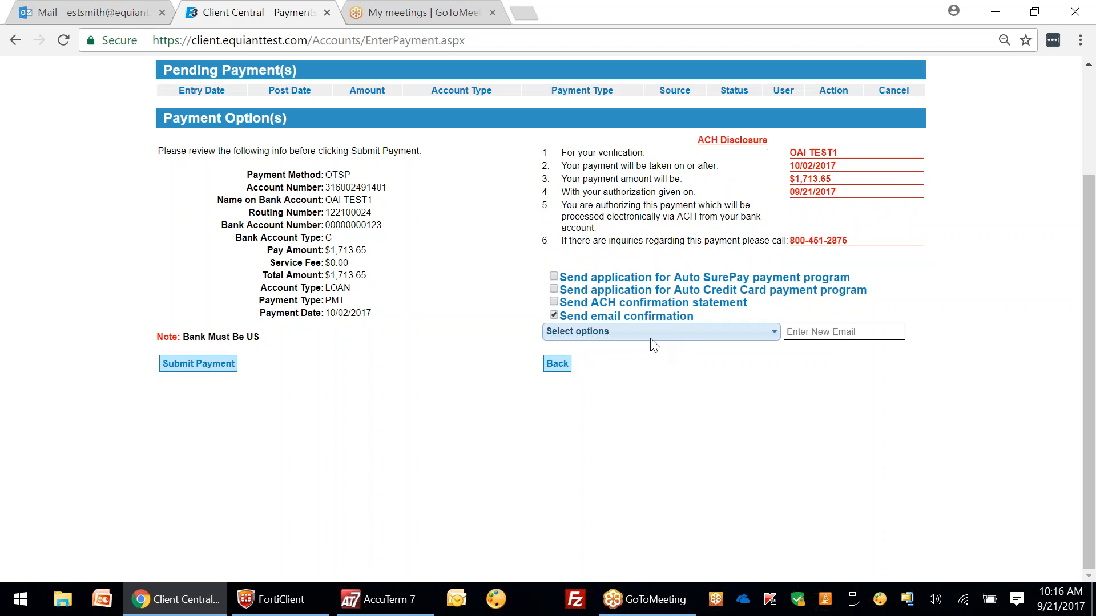
click(771, 334)
click(555, 377)
click(513, 371)
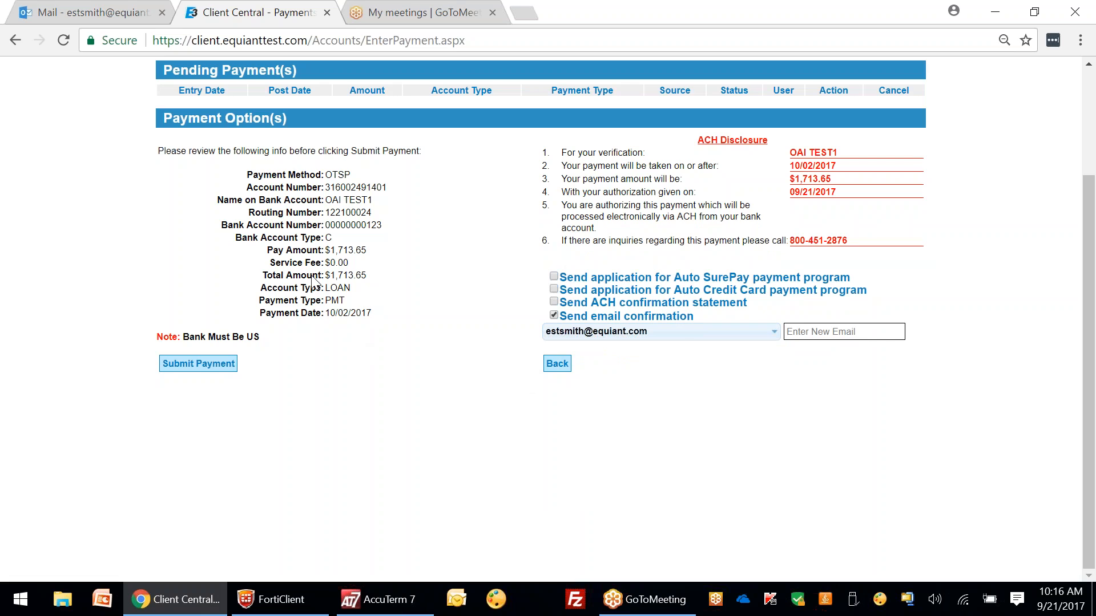
Step: Submit the $1,713.65 ACH payment for authorization and dismiss the success message
click(204, 364)
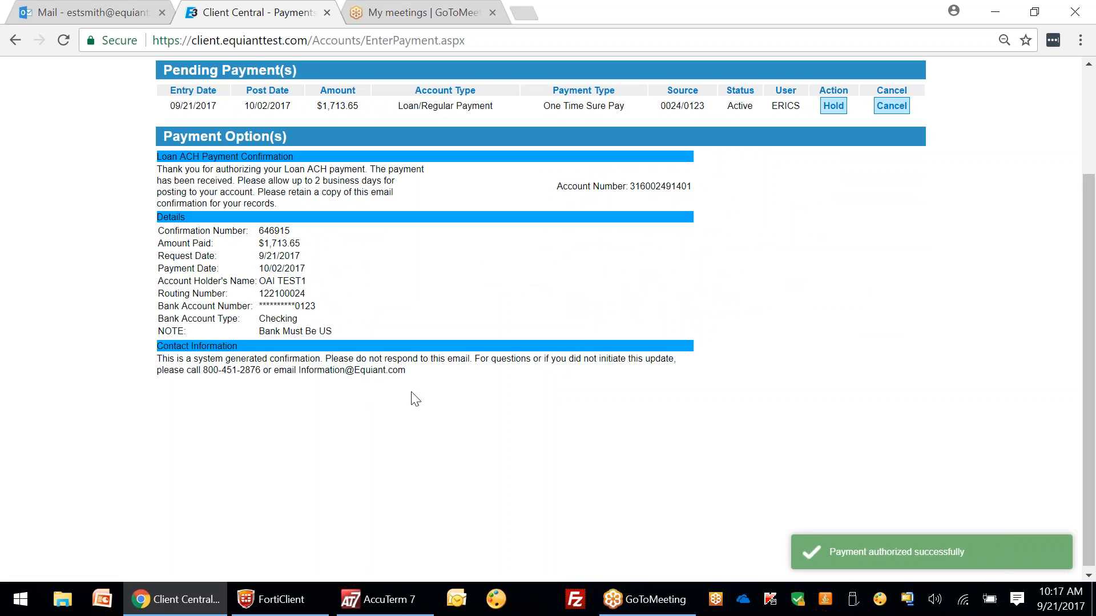
click(984, 551)
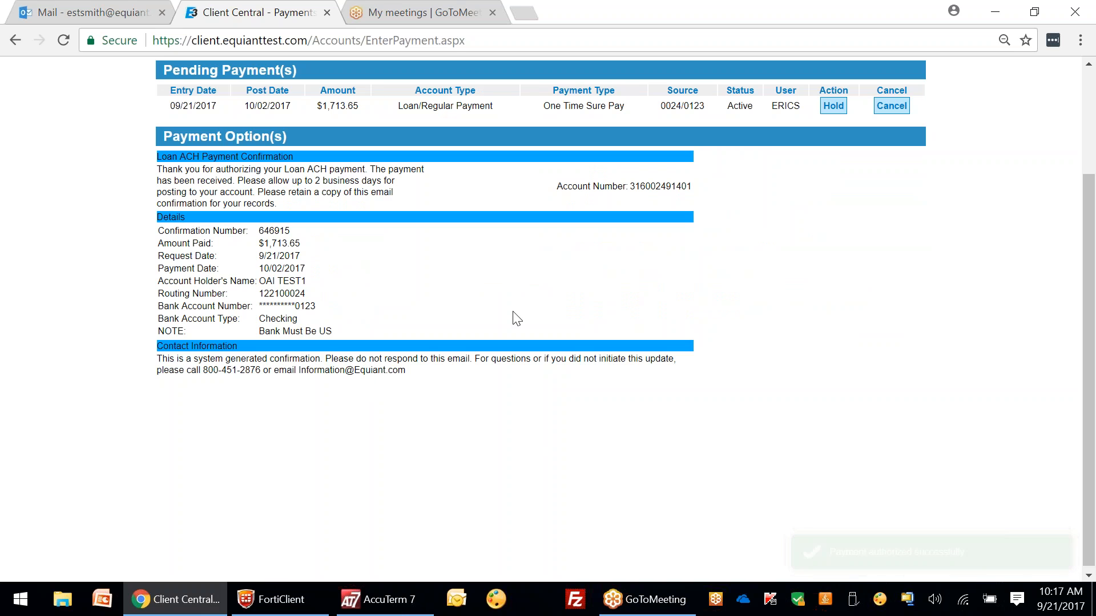
scroll(509, 317, up, 3)
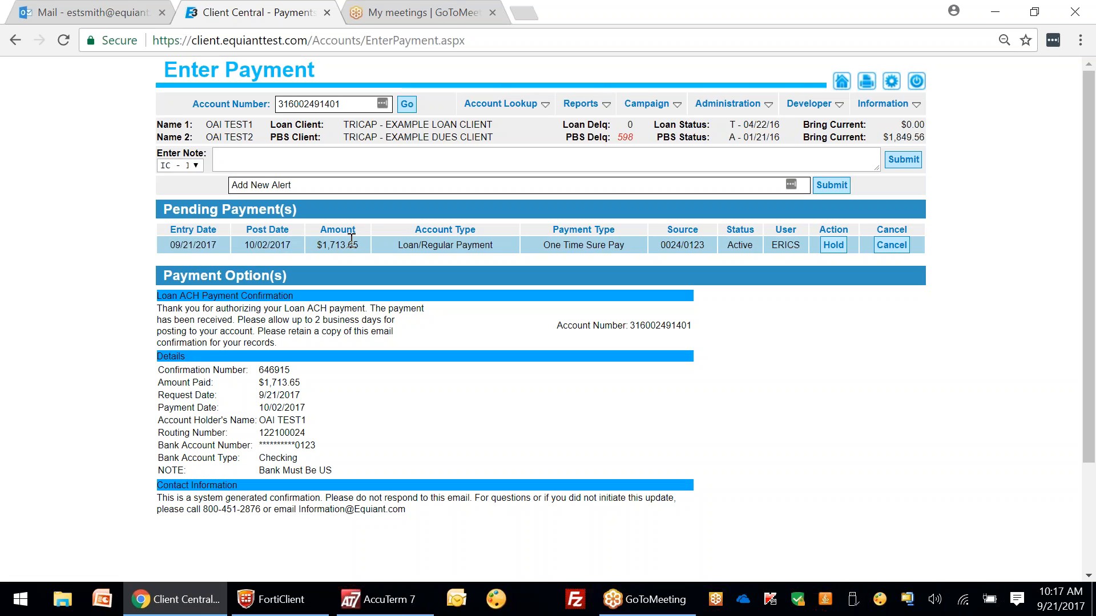
Step: Open Account Lookup > Comments to review the $1,713.65 payoff and email confirmation notes
mouse_move(524, 109)
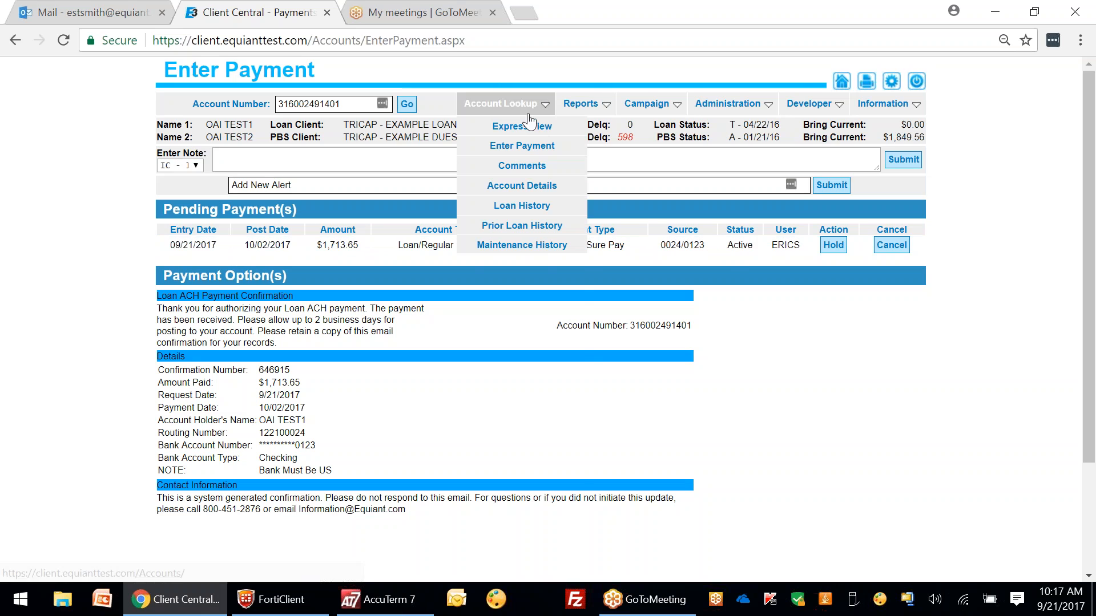
click(523, 166)
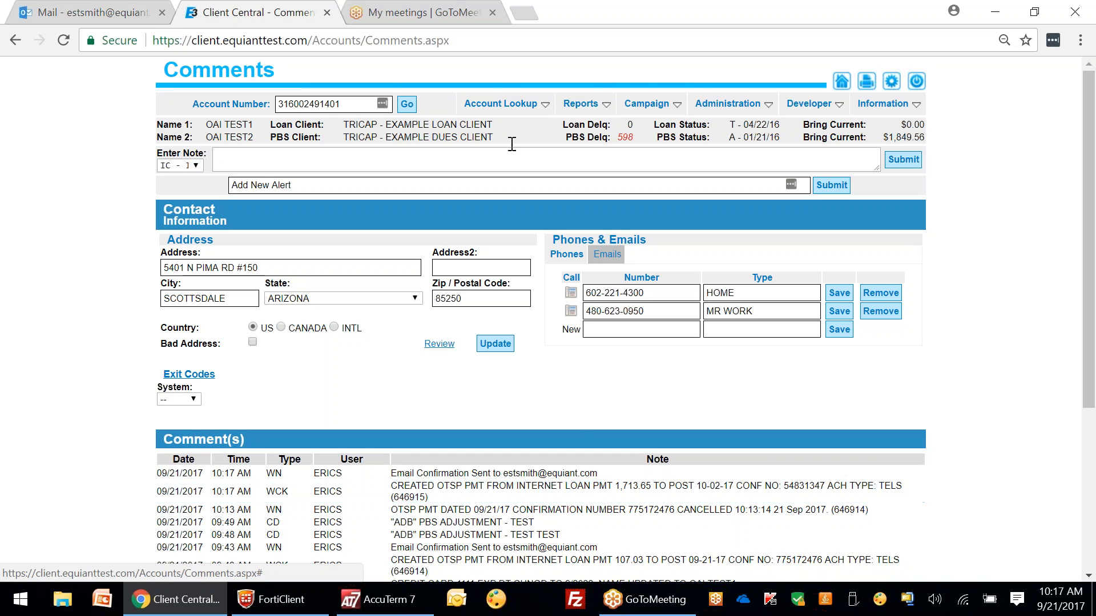
mouse_move(522, 102)
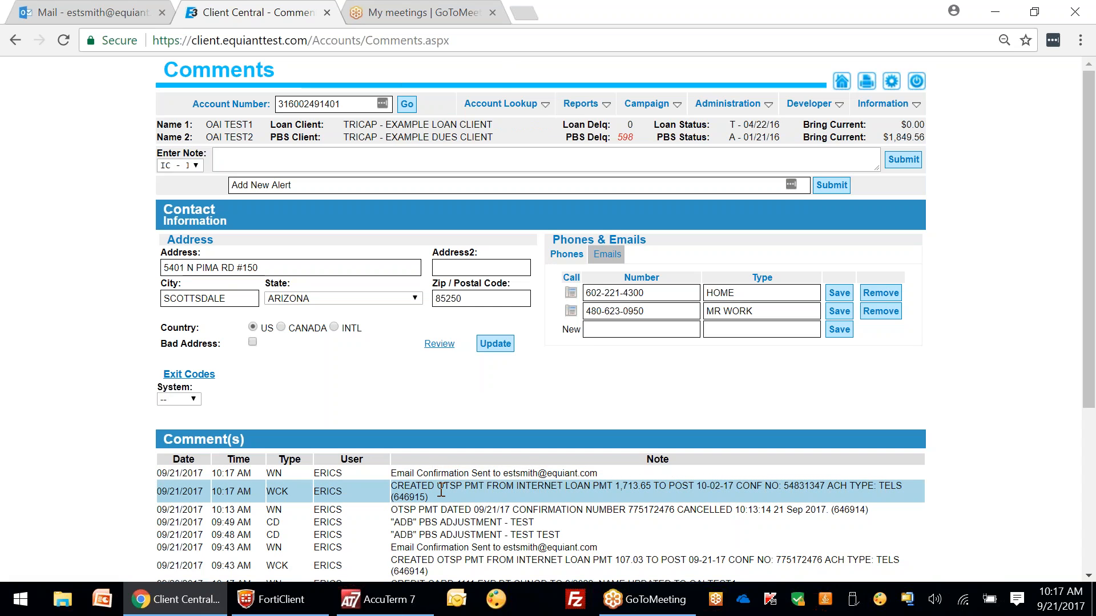
Step: Read the 9/21/2017 Loan Payment Confirmation email in Outlook, then return to the Comments page
click(72, 7)
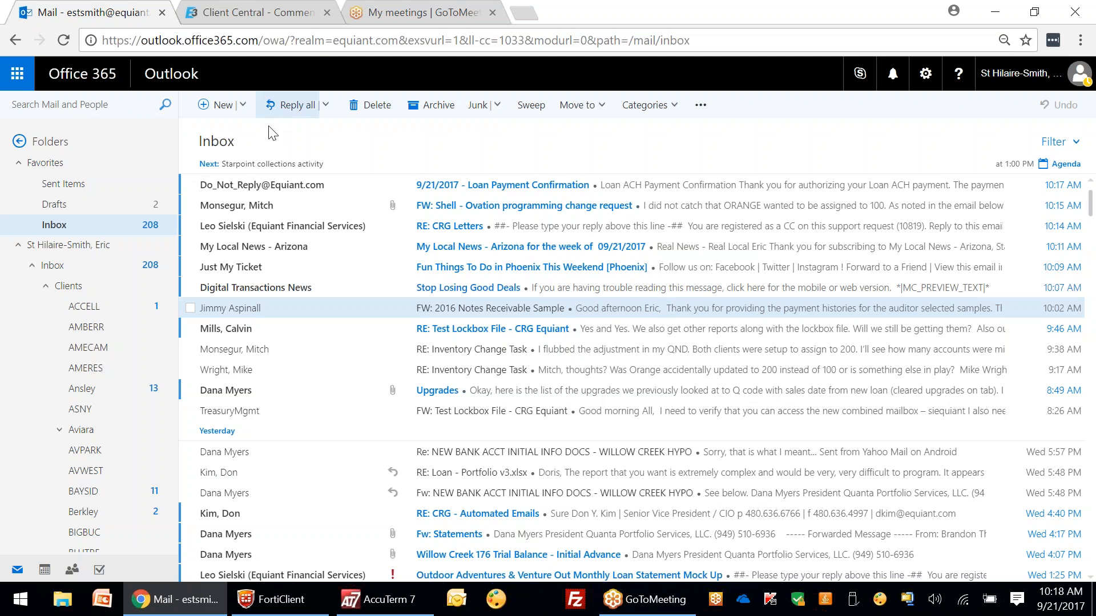
click(623, 190)
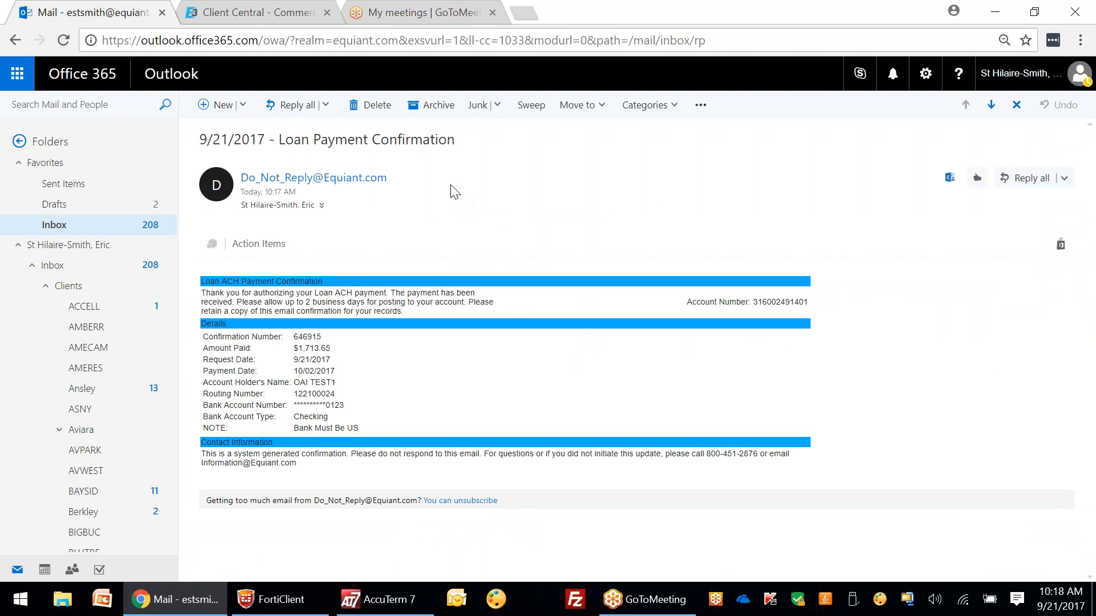
click(235, 12)
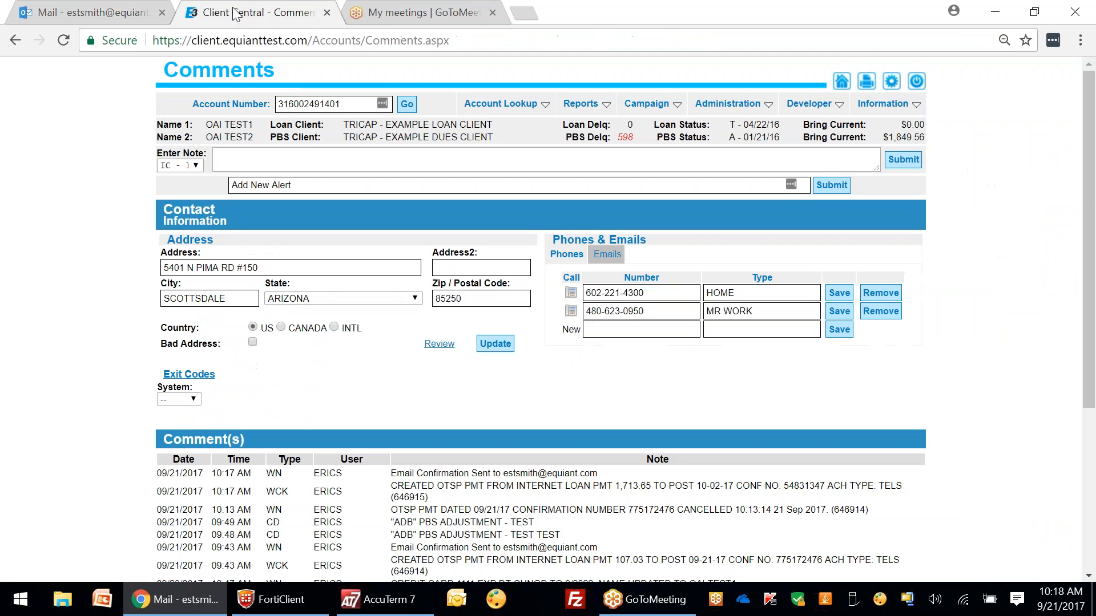
click(73, 13)
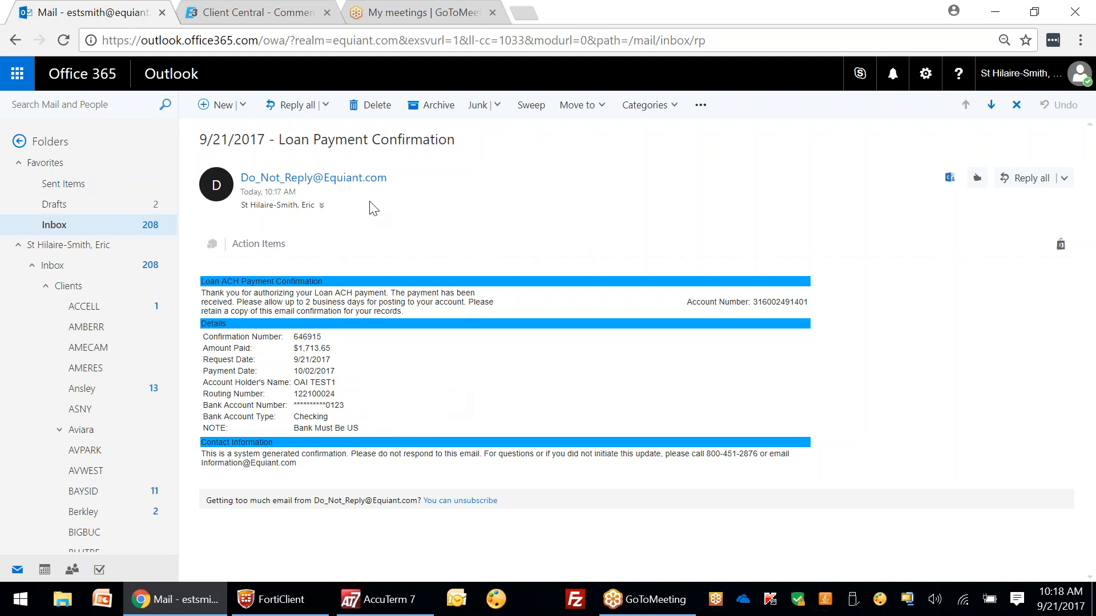
click(257, 15)
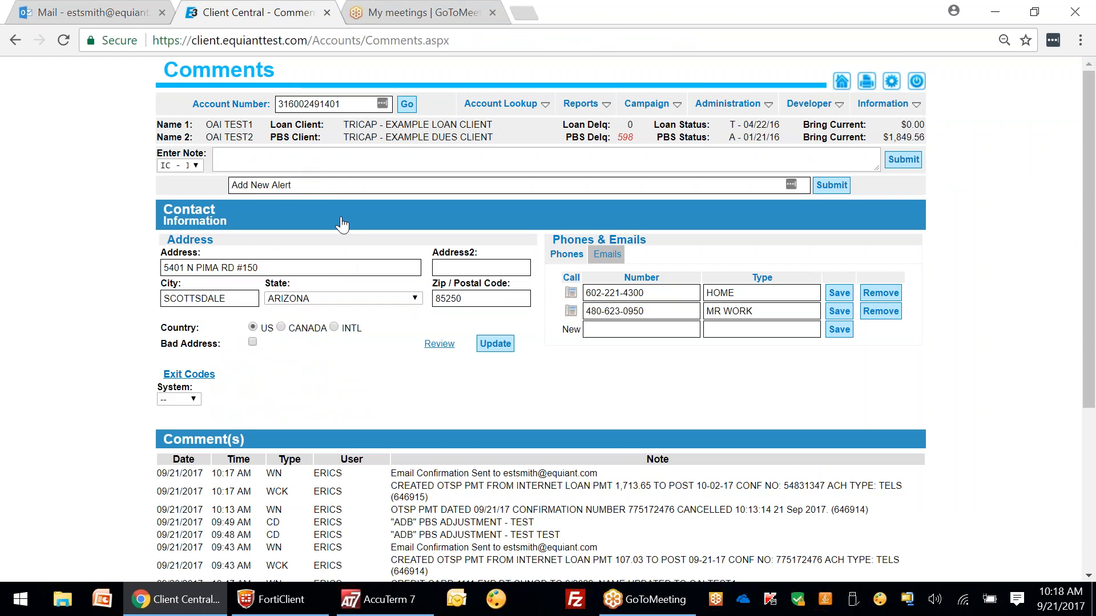
Step: On Enter Payment, cancel the pending $1,713.65 payoff and start a new loan payment
click(520, 102)
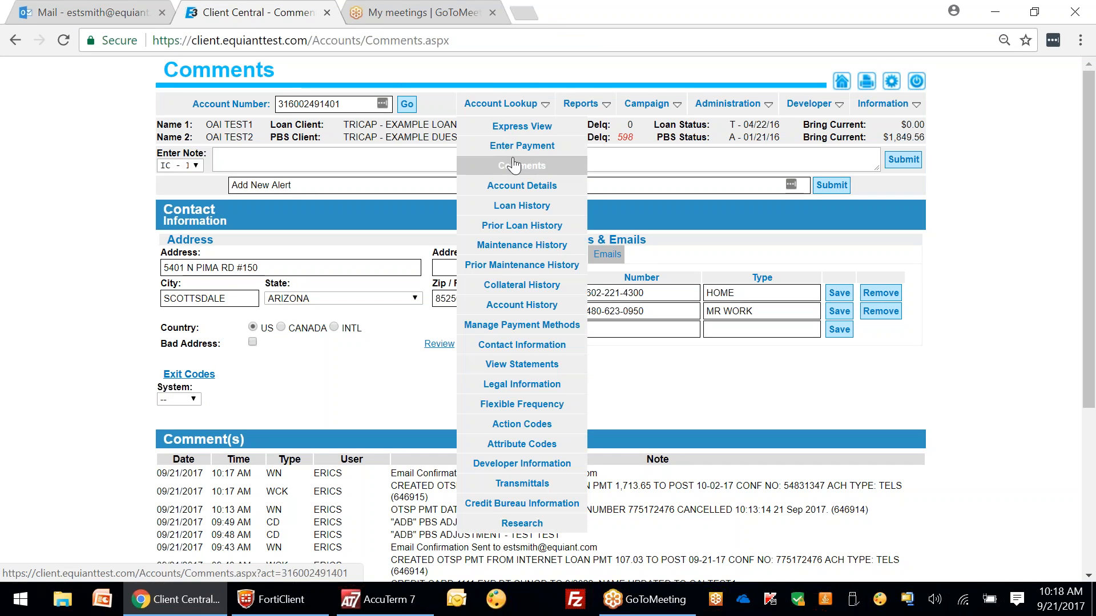
click(520, 147)
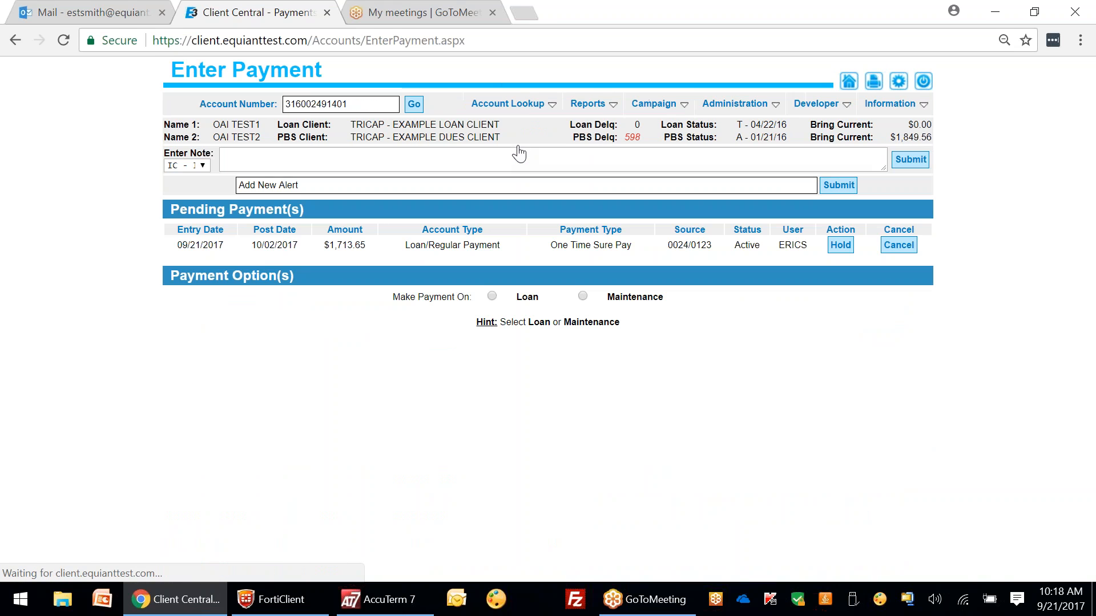
click(492, 296)
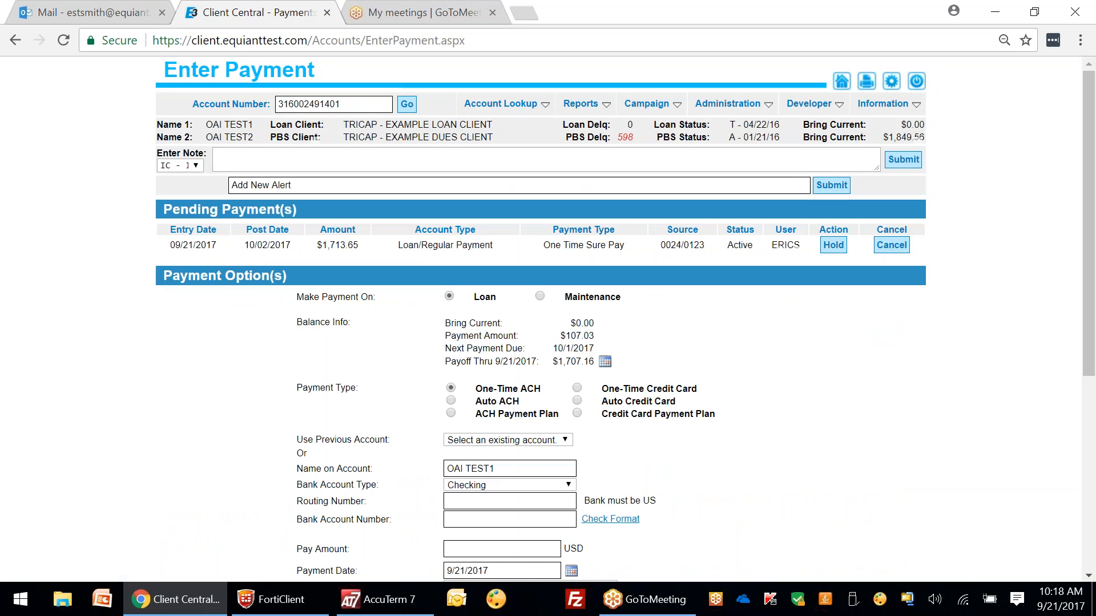
click(889, 248)
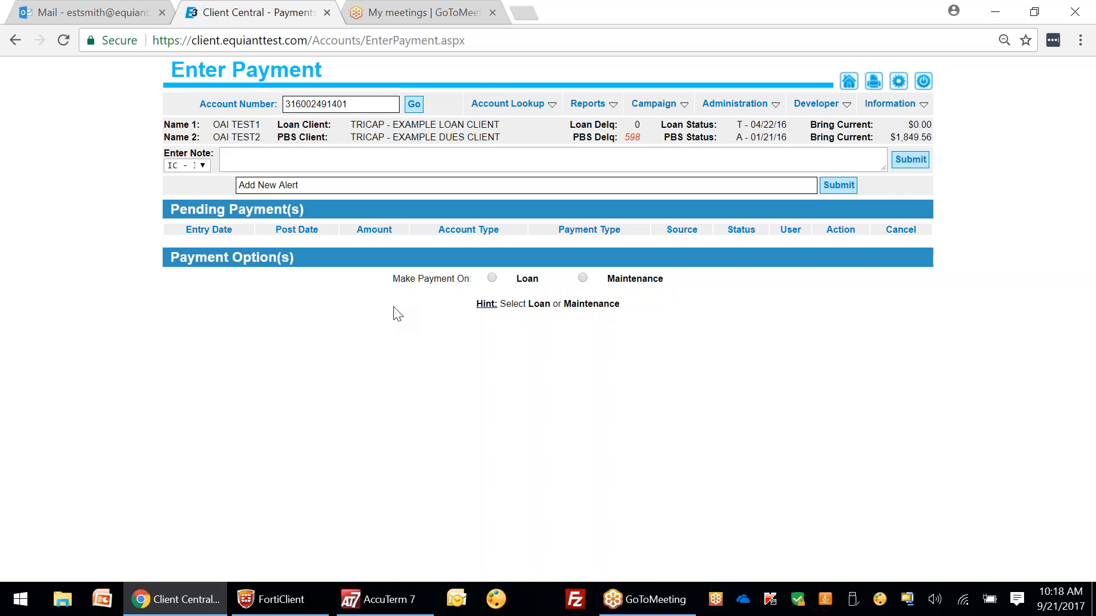
click(492, 278)
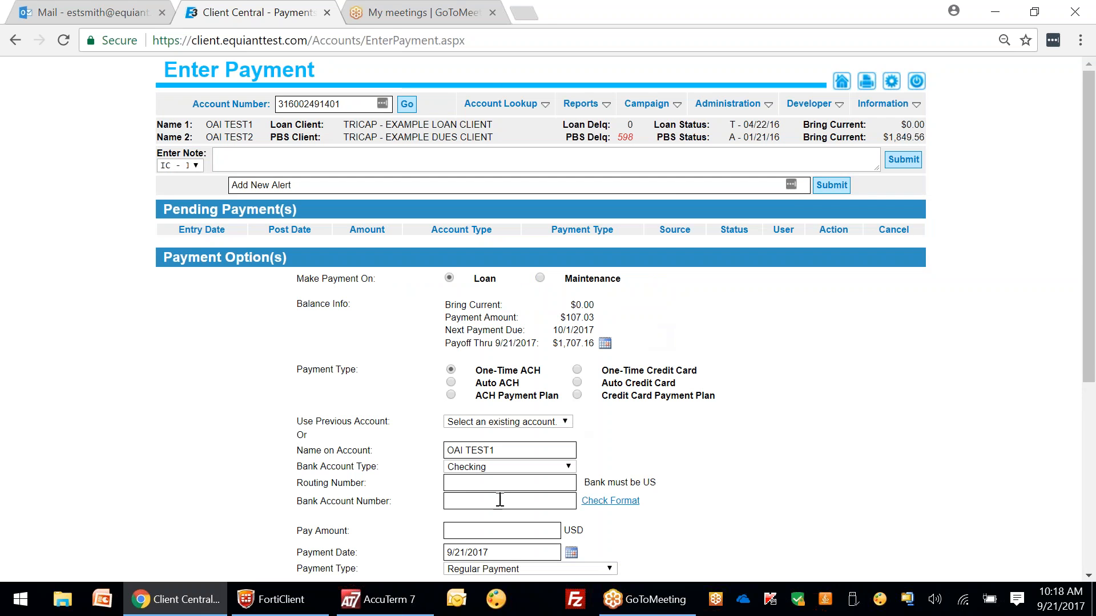
Step: Fill the one-time ACH loan payment with the saved checking account and amount 100.50
scroll(1090, 114, down, 3)
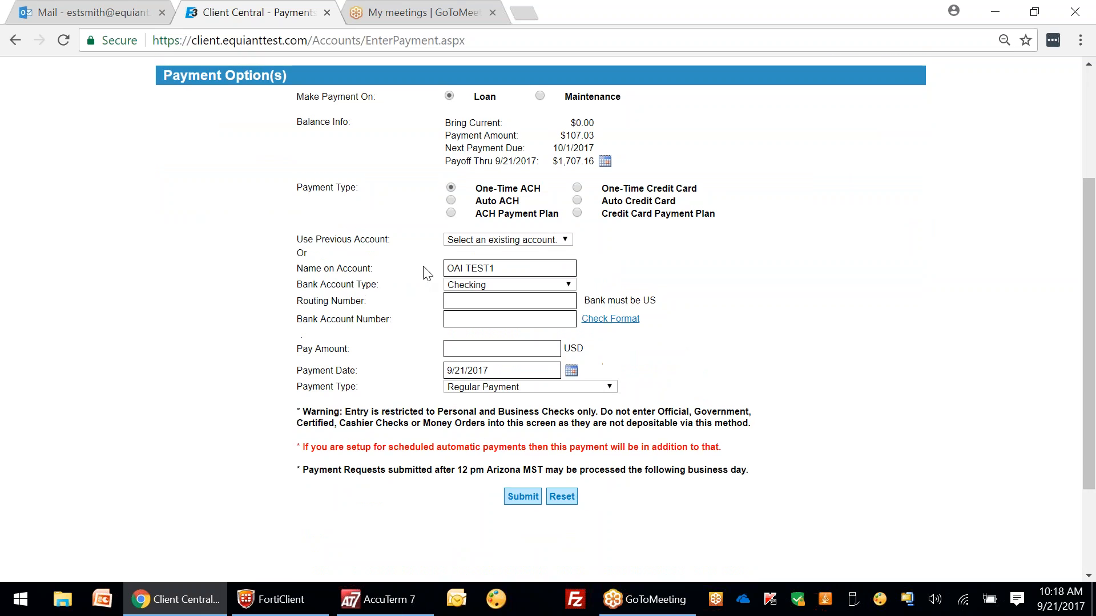
click(505, 240)
click(502, 313)
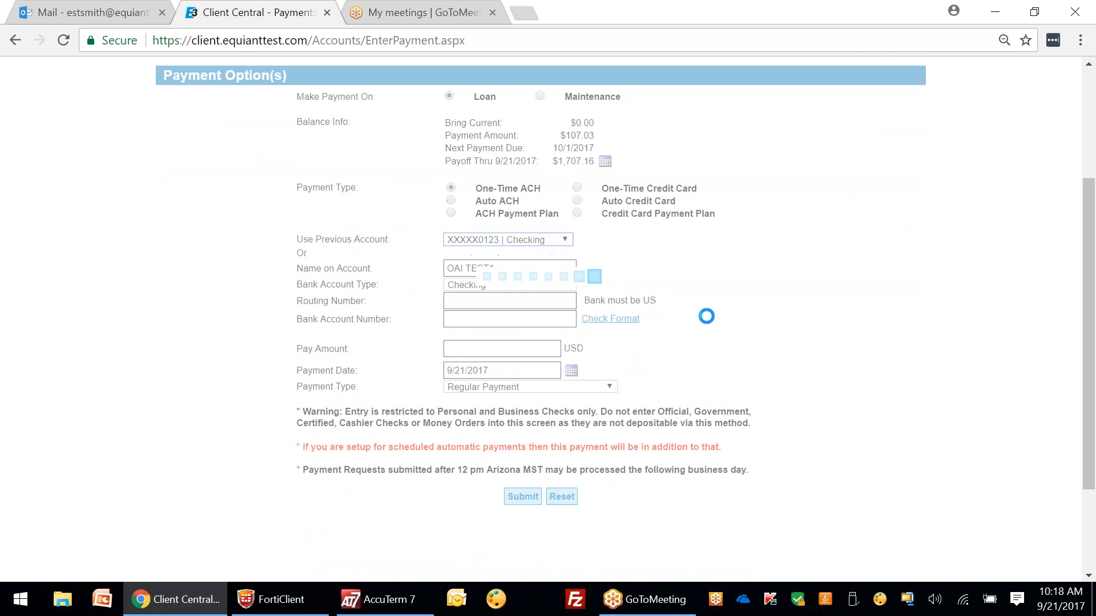
click(481, 354)
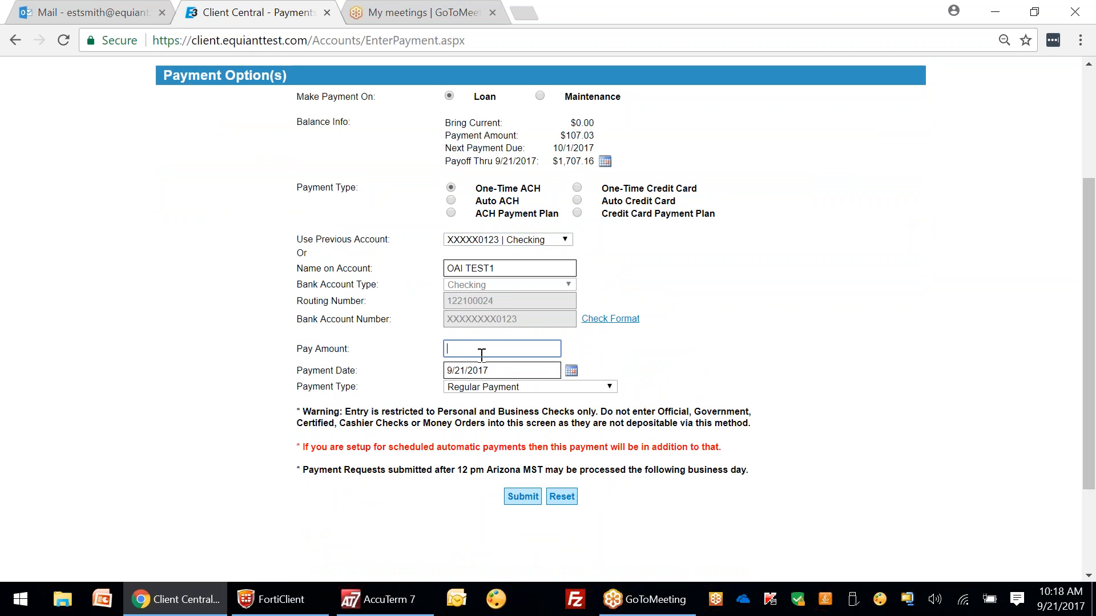
text(10.75)
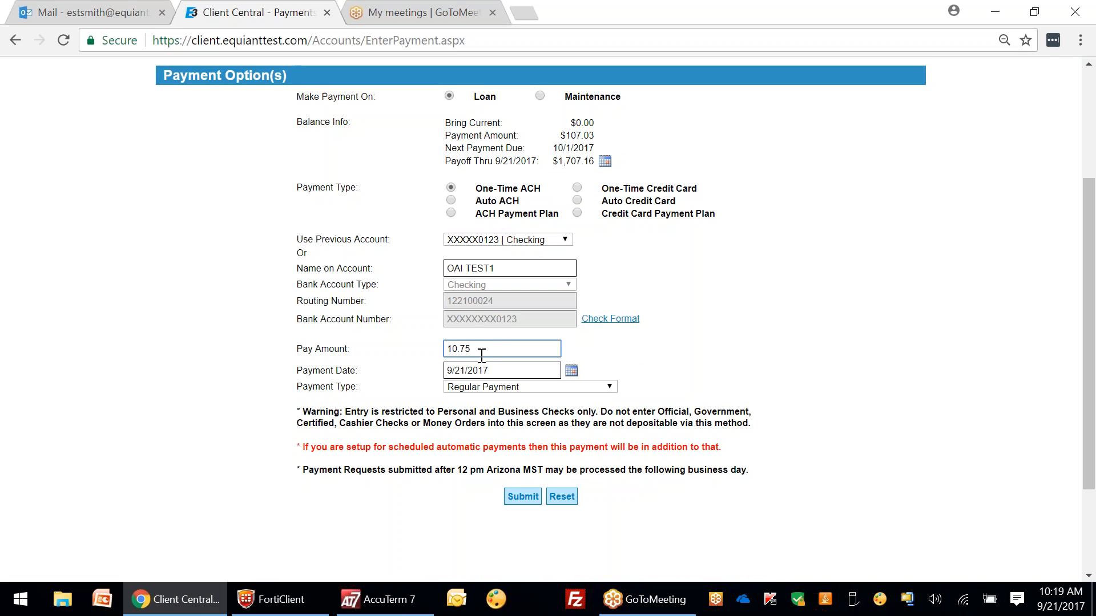
drag(511, 353, 448, 349)
text(100.50)
drag(1090, 298, 1082, 227)
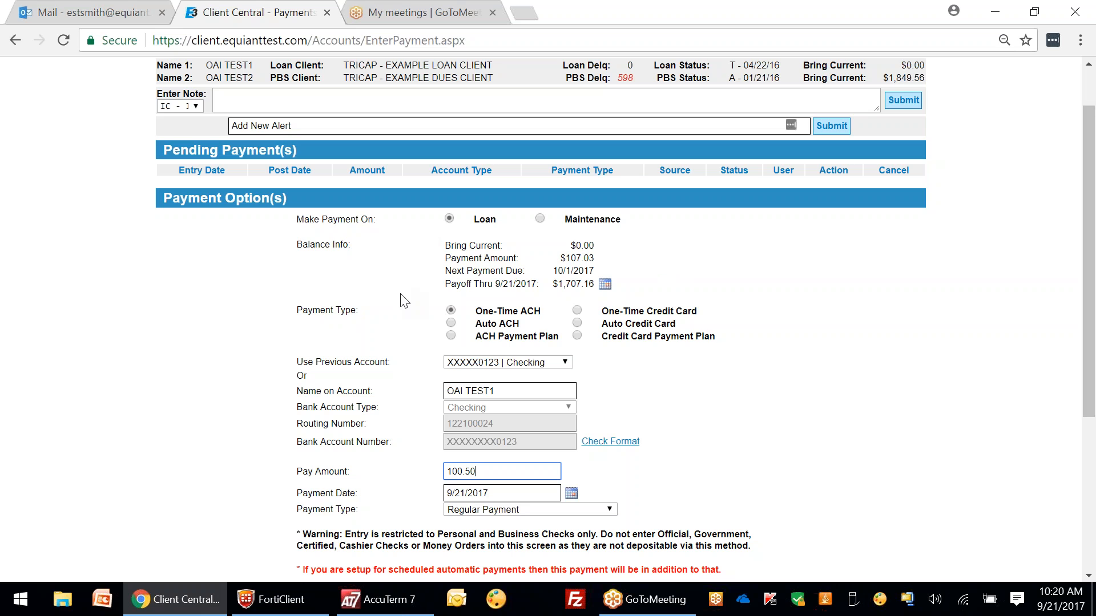
Step: Change to a one-time credit card payment of 127.03 on the saved Visa card
click(577, 310)
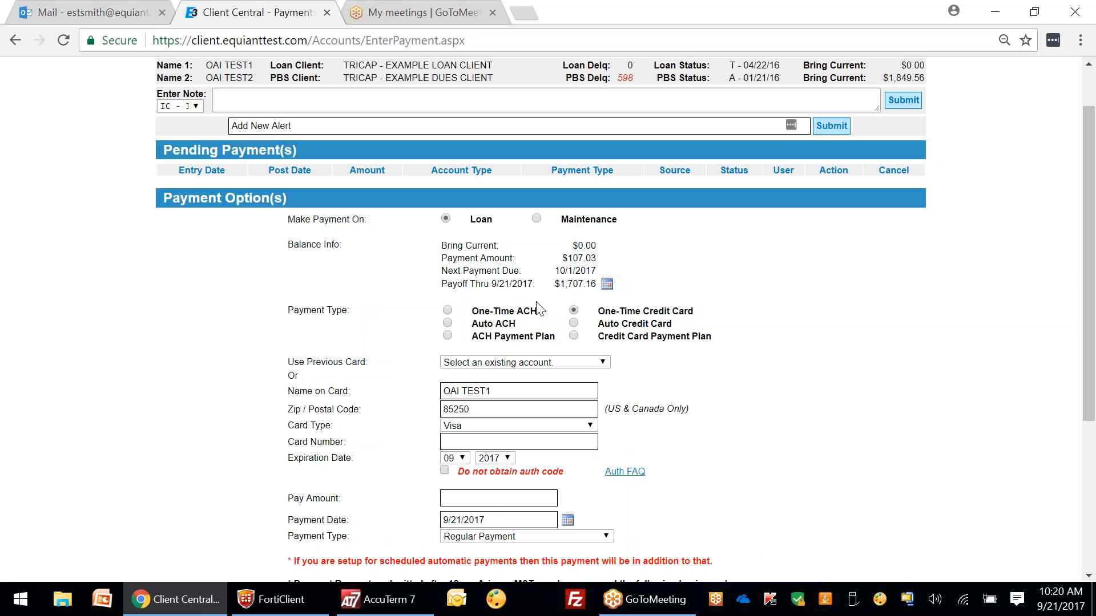
click(529, 364)
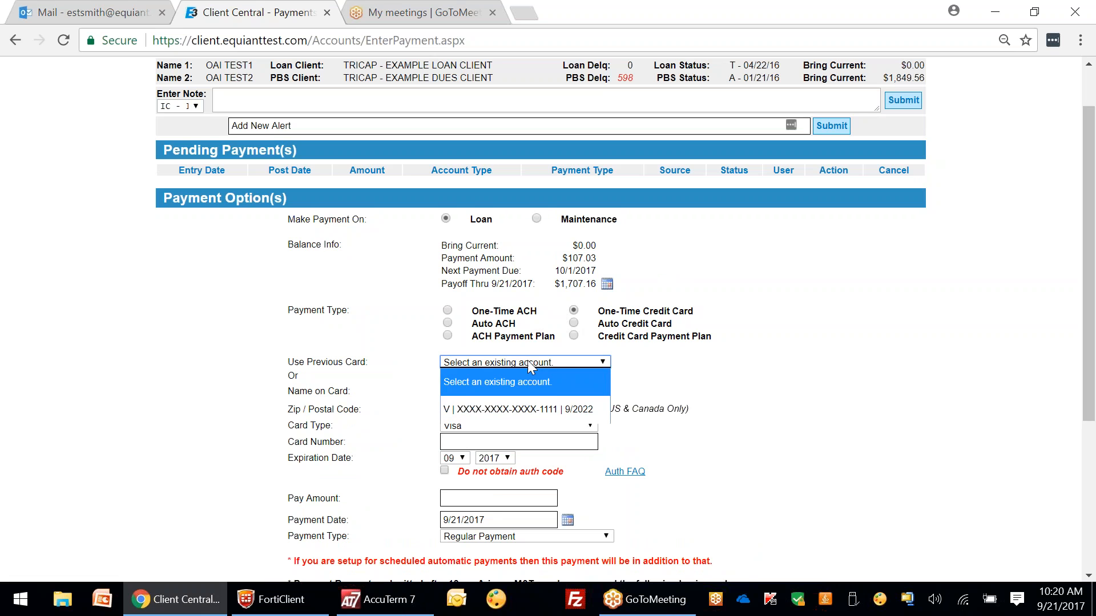
click(526, 409)
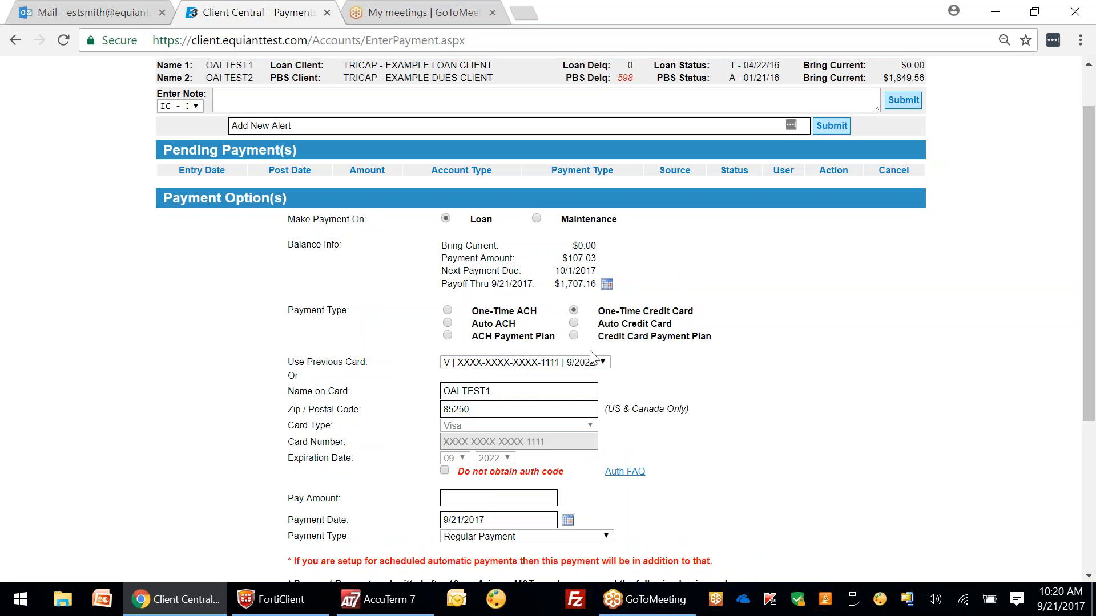
drag(1090, 176, 1090, 192)
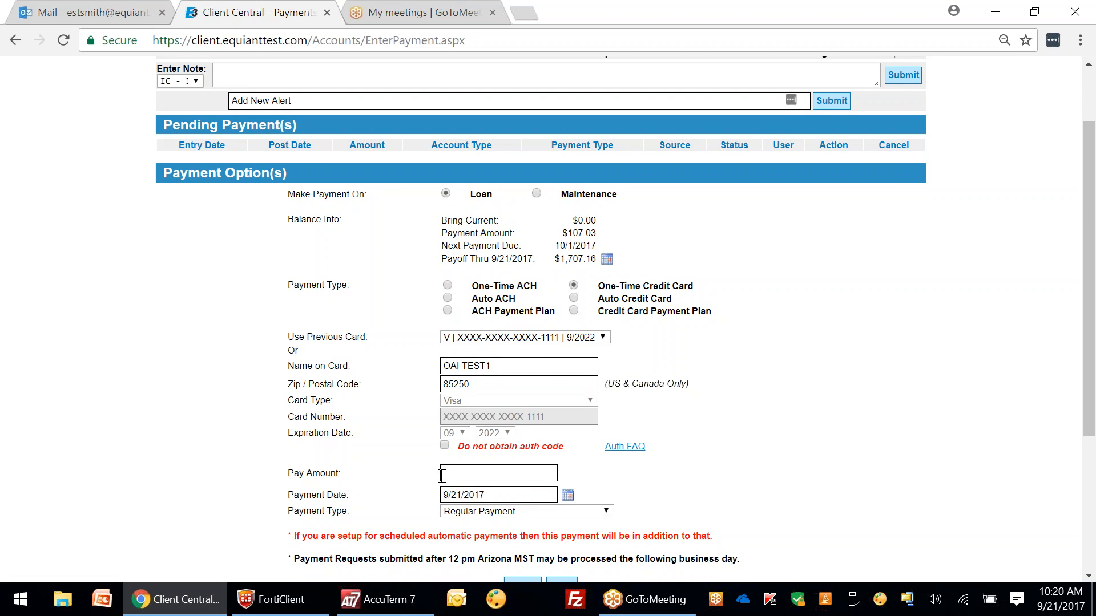
scroll(457, 456, down, 2)
click(474, 391)
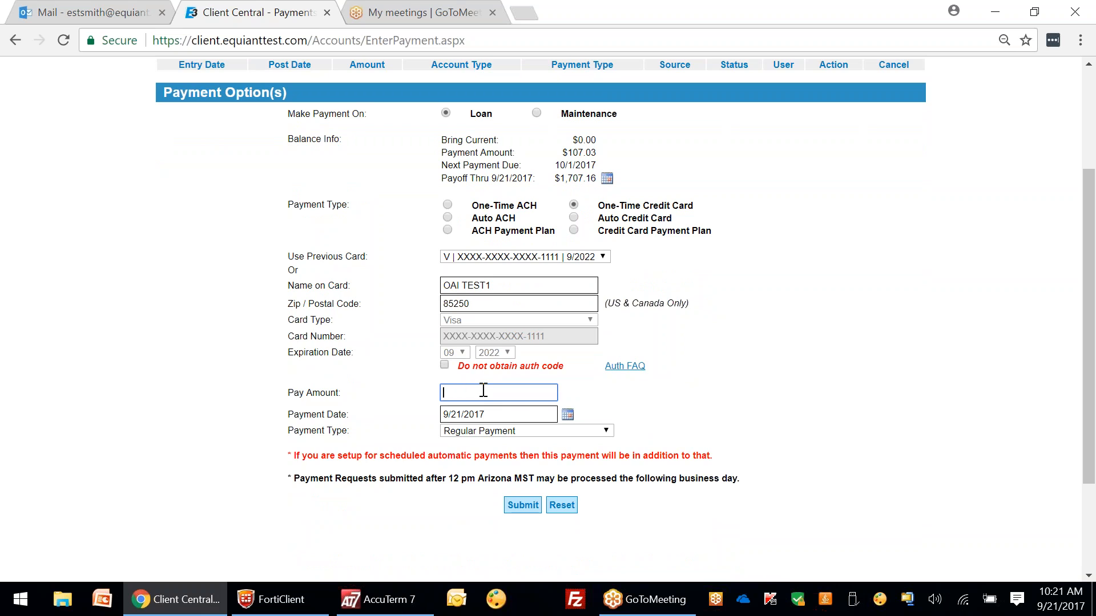
text(1)
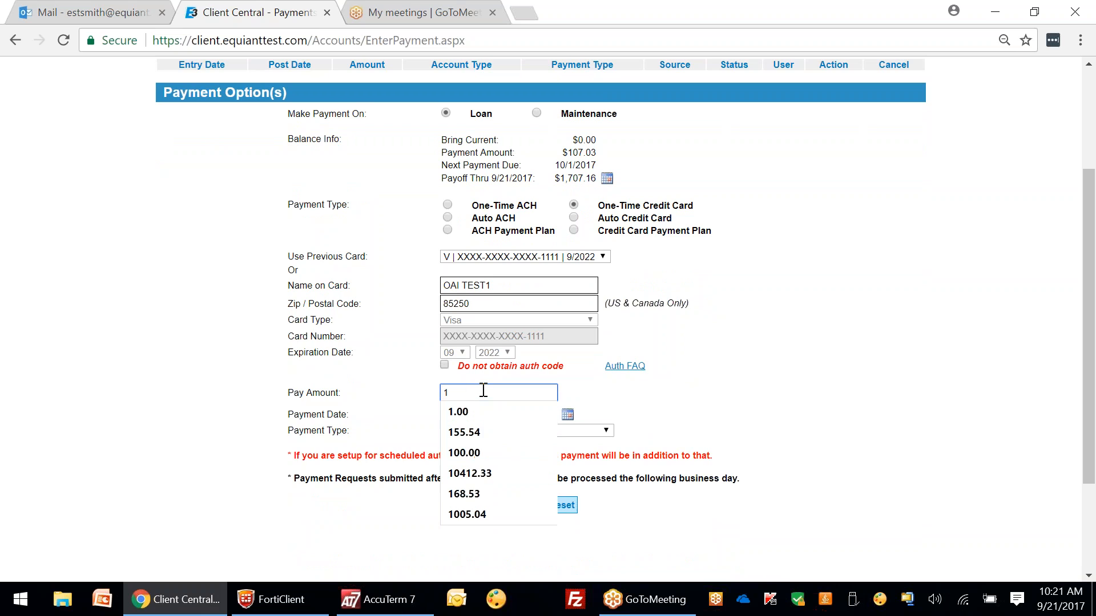
text(07)
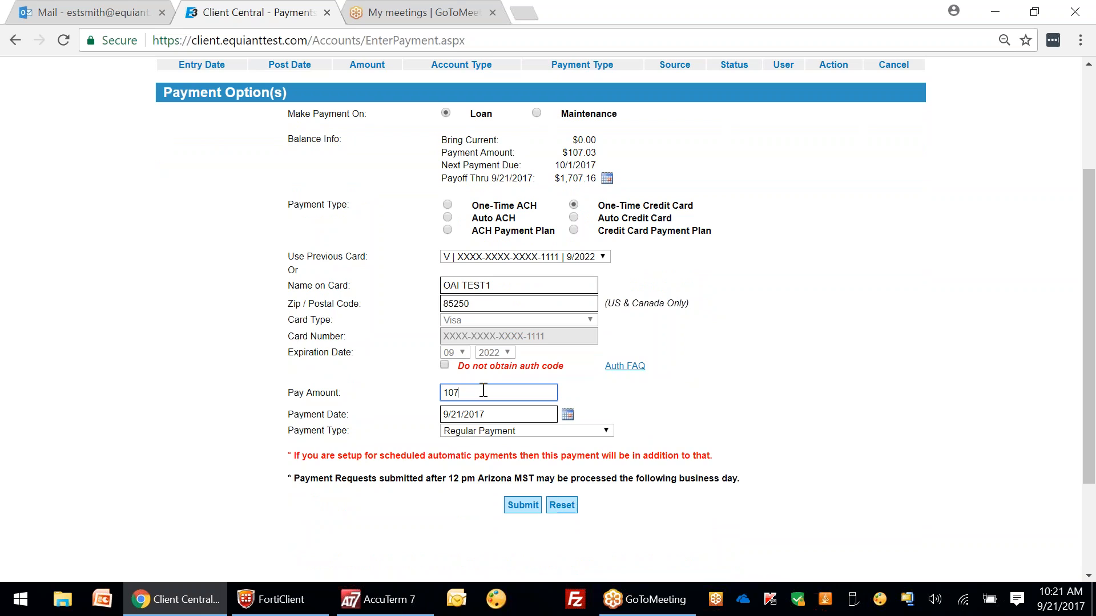
key(BackSpace)
key(BackSpace)
key(BackSpace)
text(127.03)
click(611, 379)
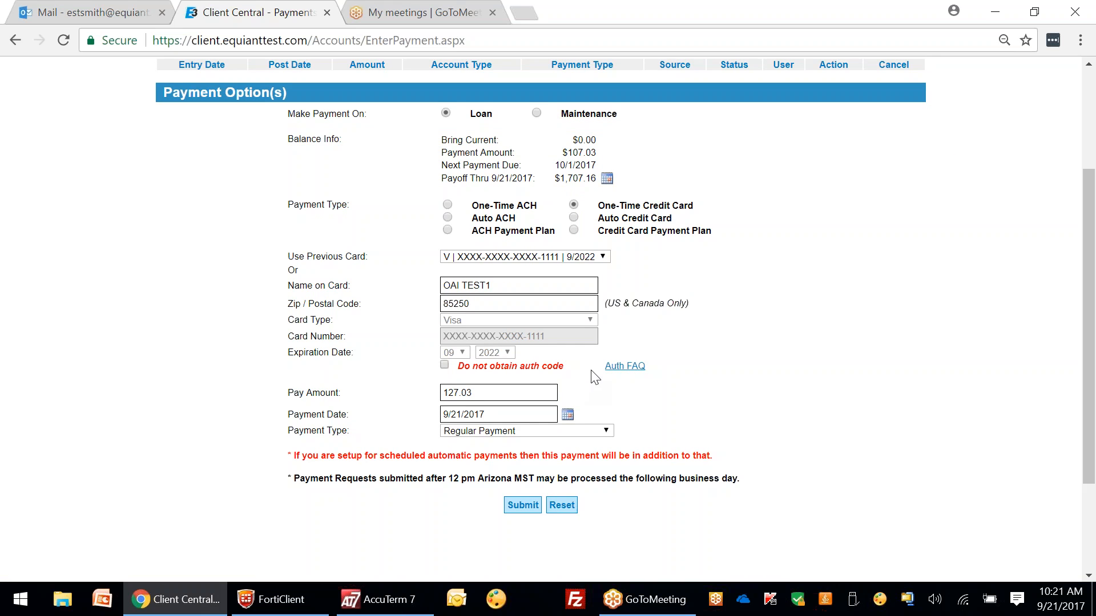
click(568, 414)
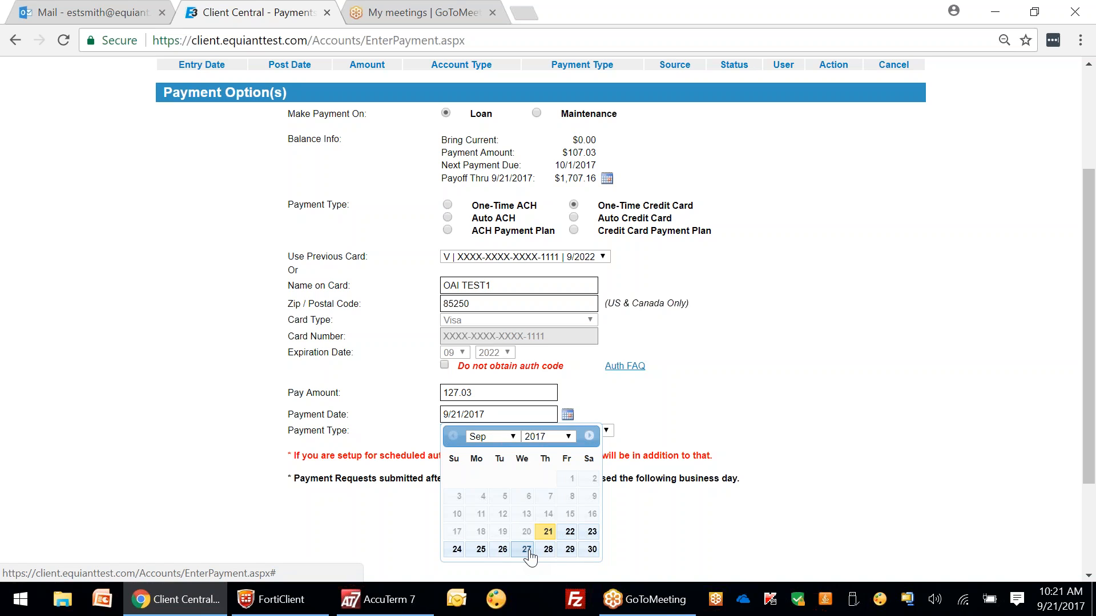
click(445, 365)
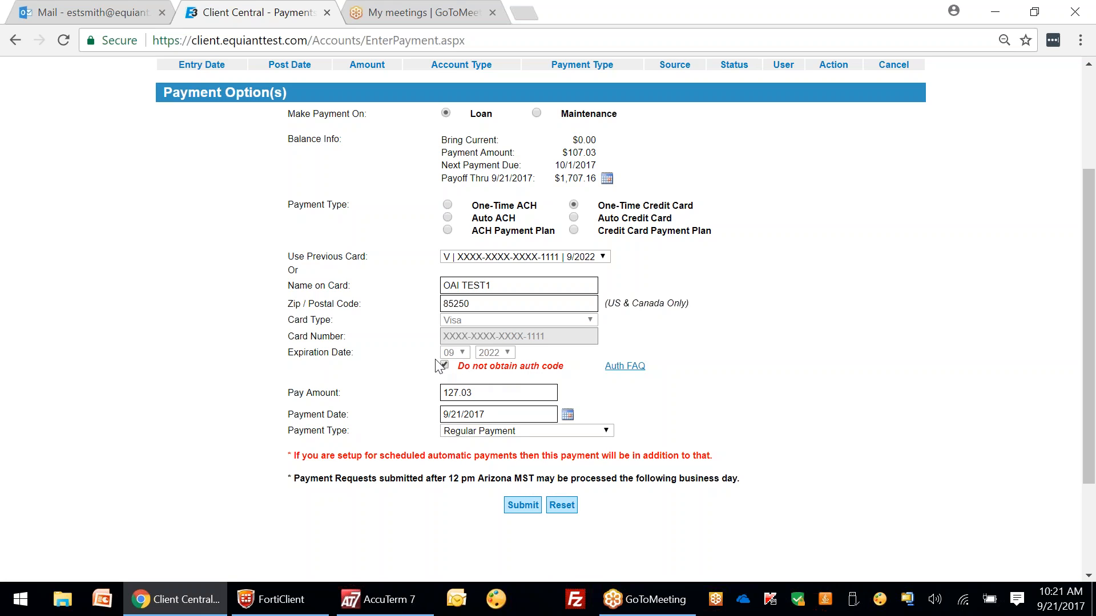
mouse_move(628, 366)
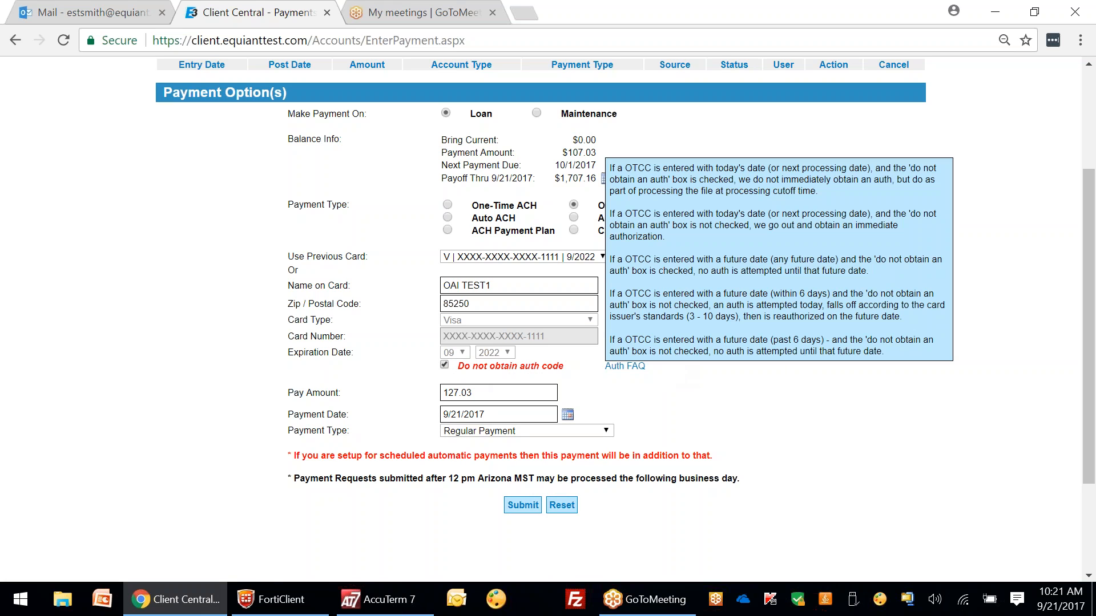
click(637, 370)
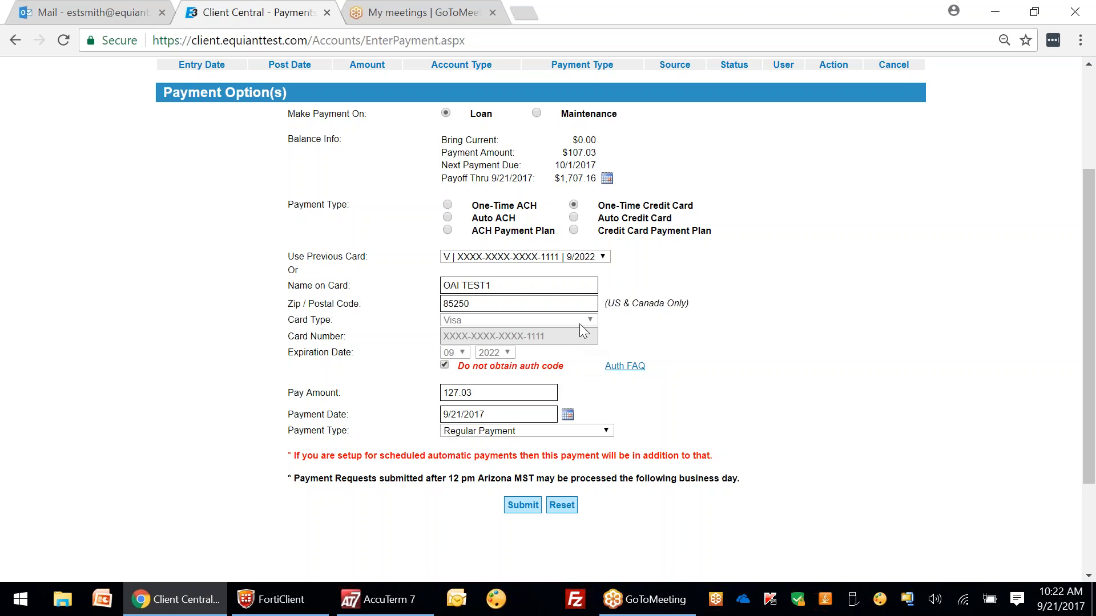
click(446, 366)
Step: Review and submit the 127.03 Visa card loan payment for authorization
click(528, 506)
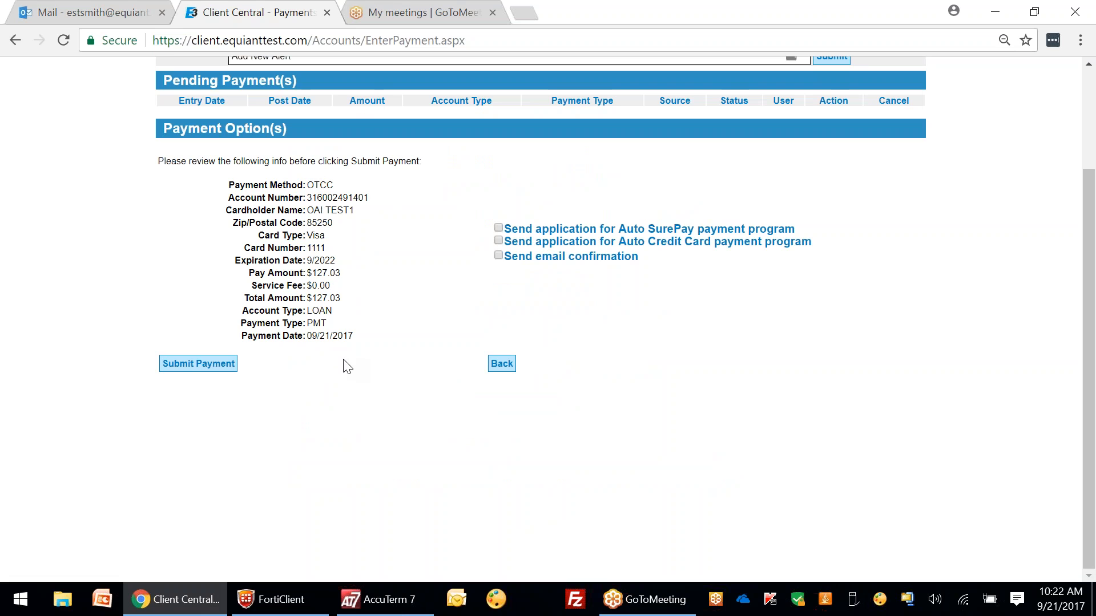
click(211, 364)
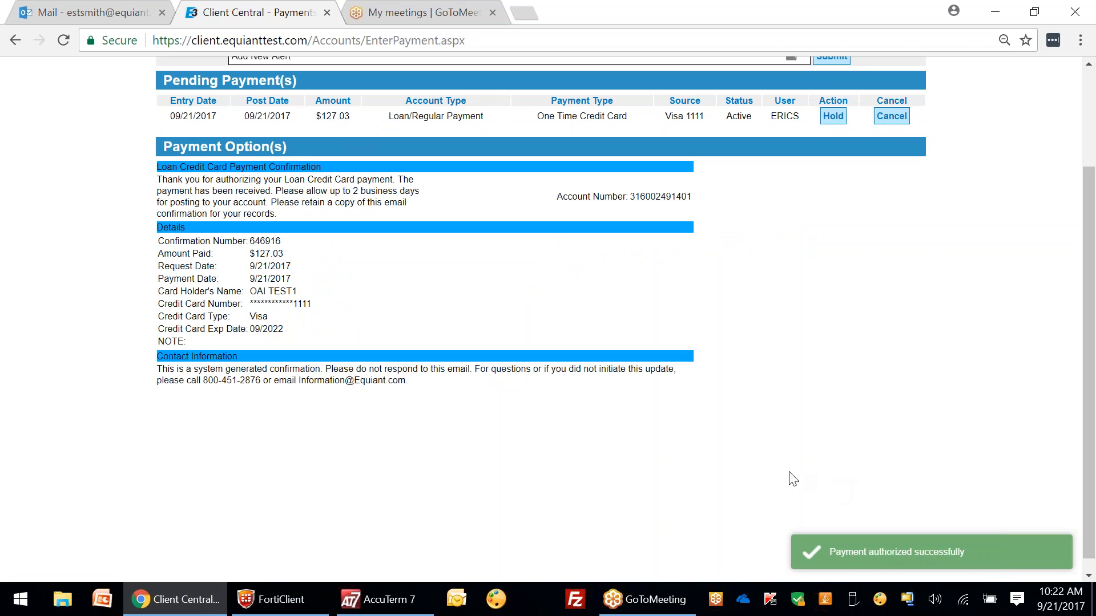
Step: Cancel the pending 127.03 payment and reload the Enter Payment page
scroll(484, 279, up, 3)
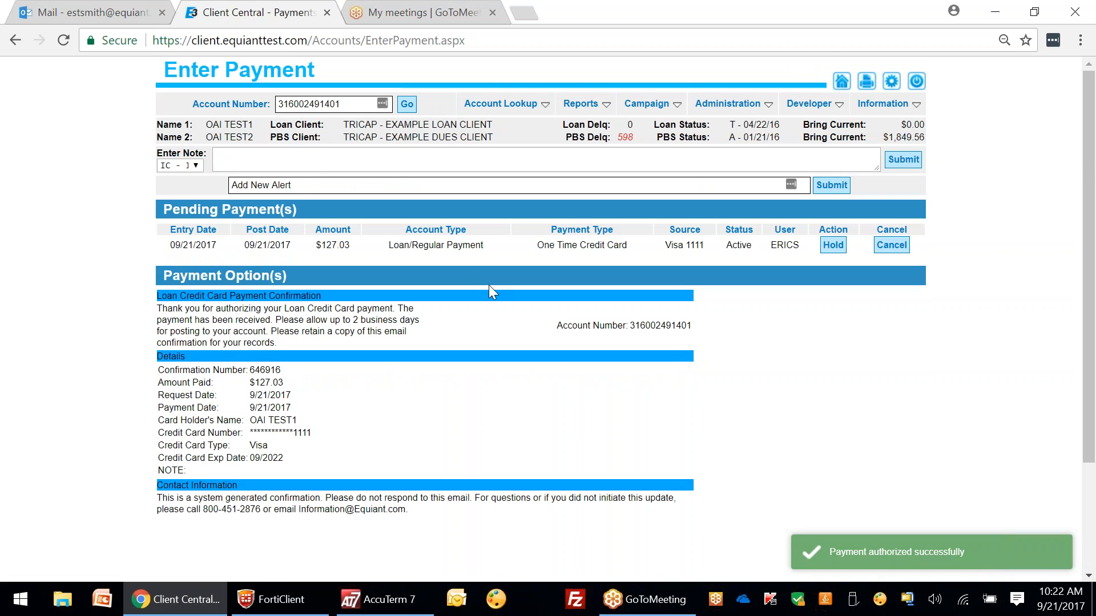
mouse_move(500, 103)
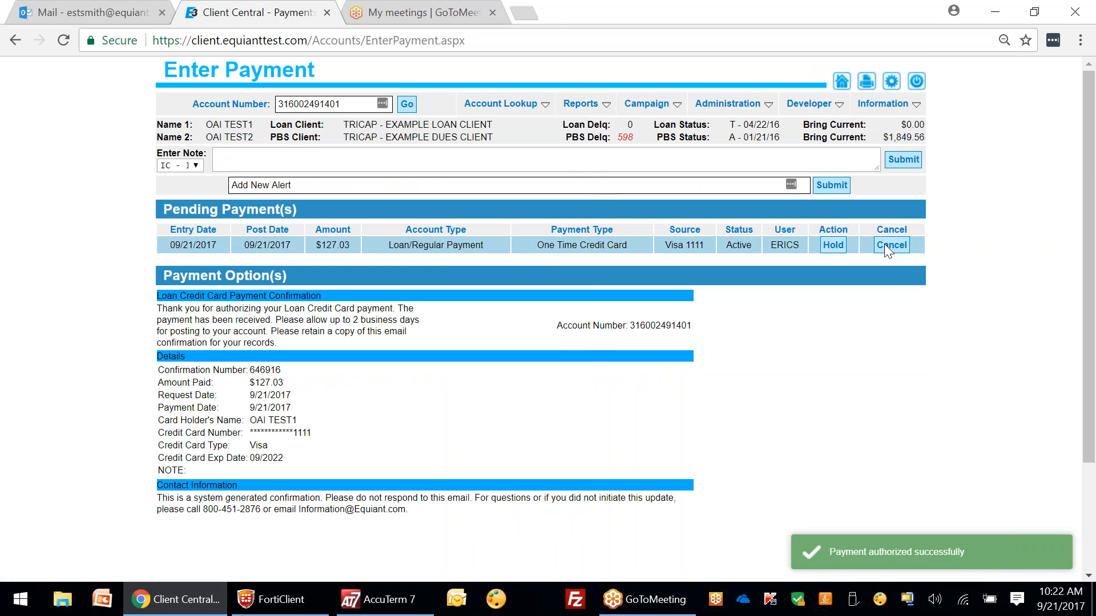
click(892, 245)
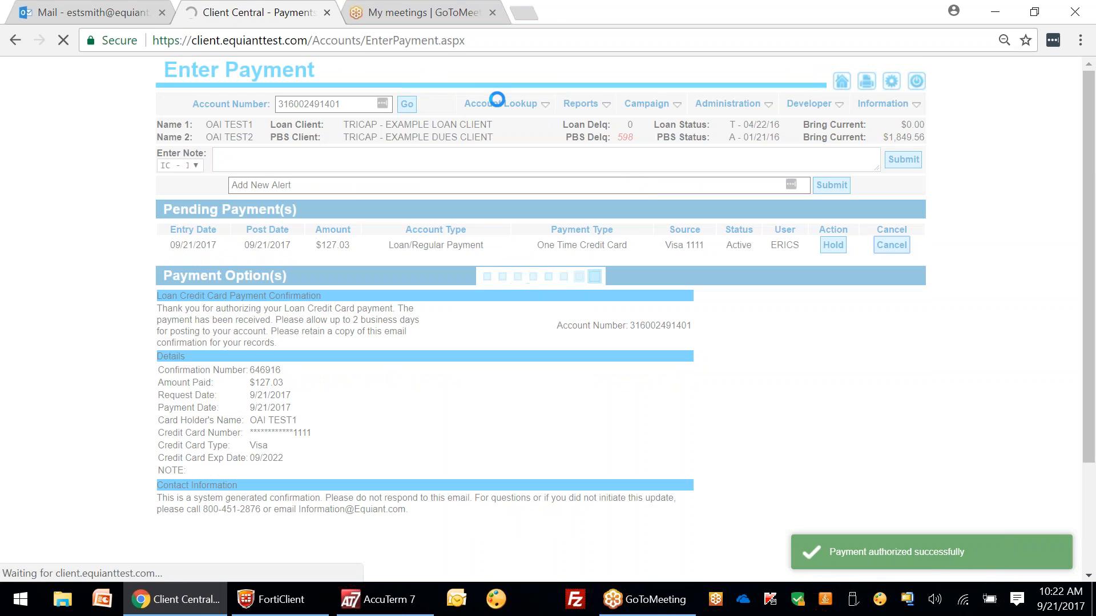
mouse_move(499, 101)
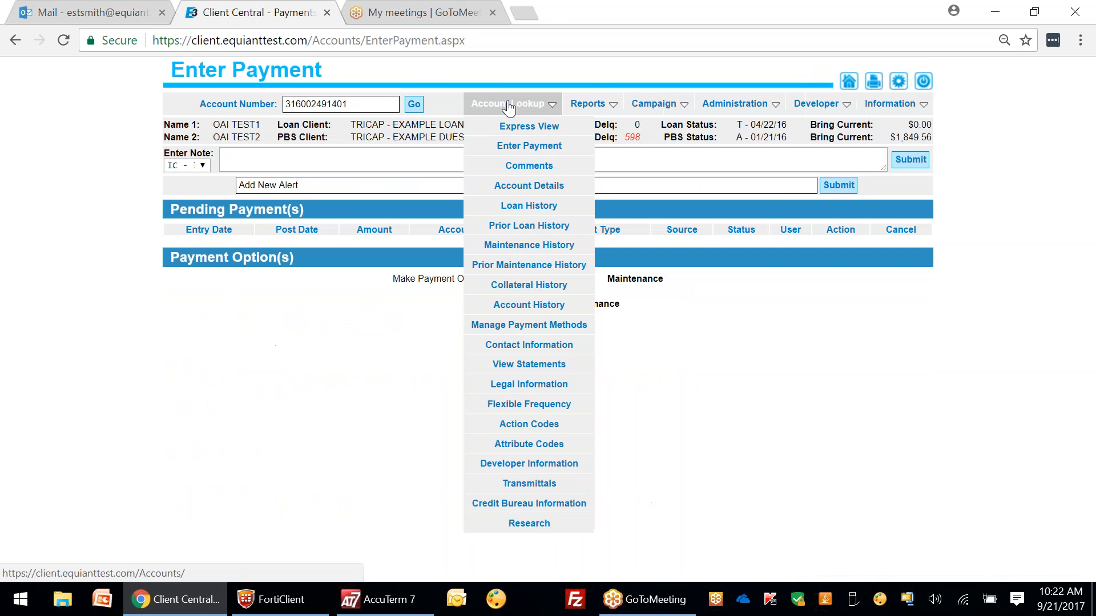
click(529, 150)
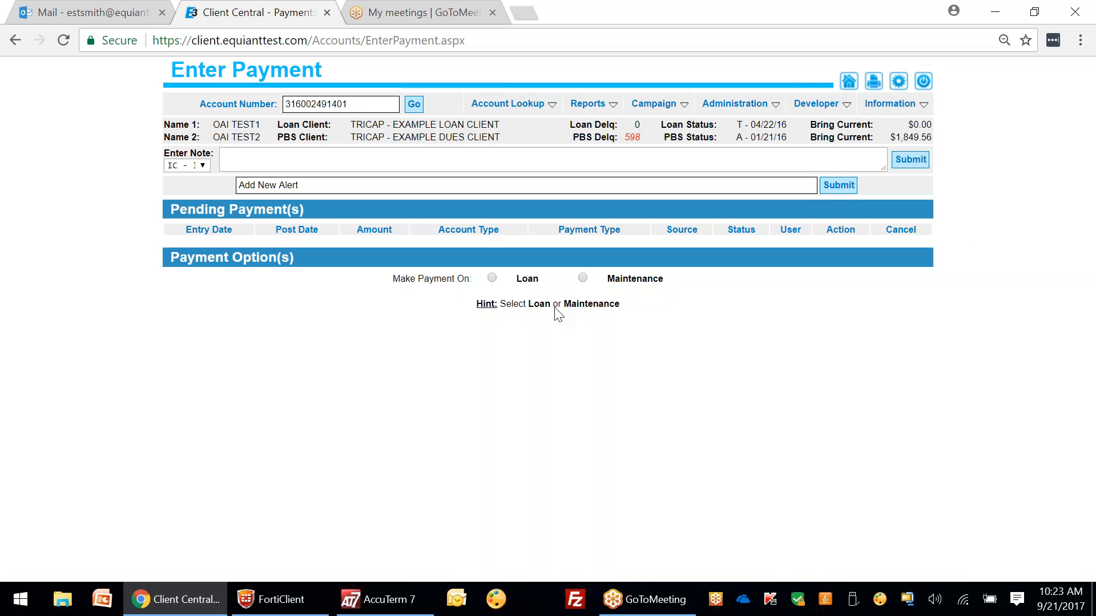
Step: Start a Credit Card Payment Plan on the loan using the saved Visa card
click(494, 279)
drag(1090, 164, 1090, 224)
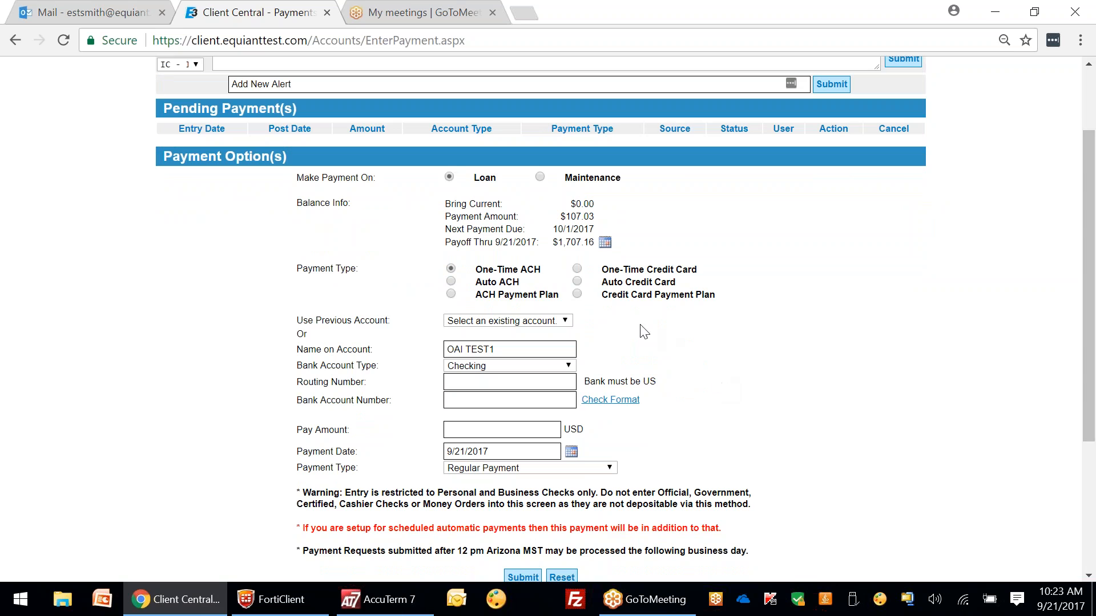
click(577, 295)
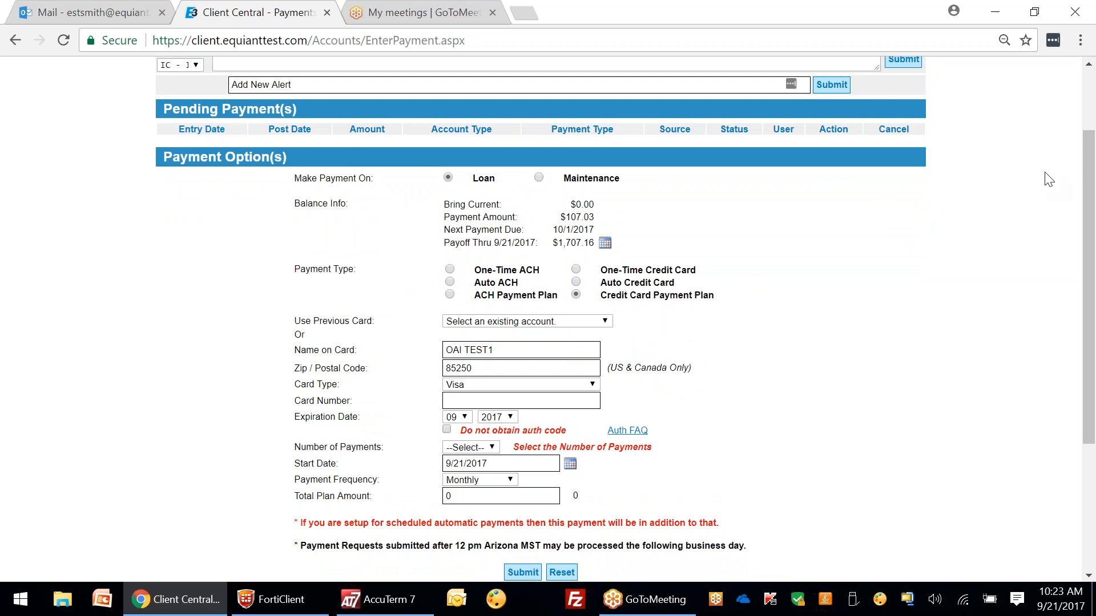
drag(1091, 165, 1090, 203)
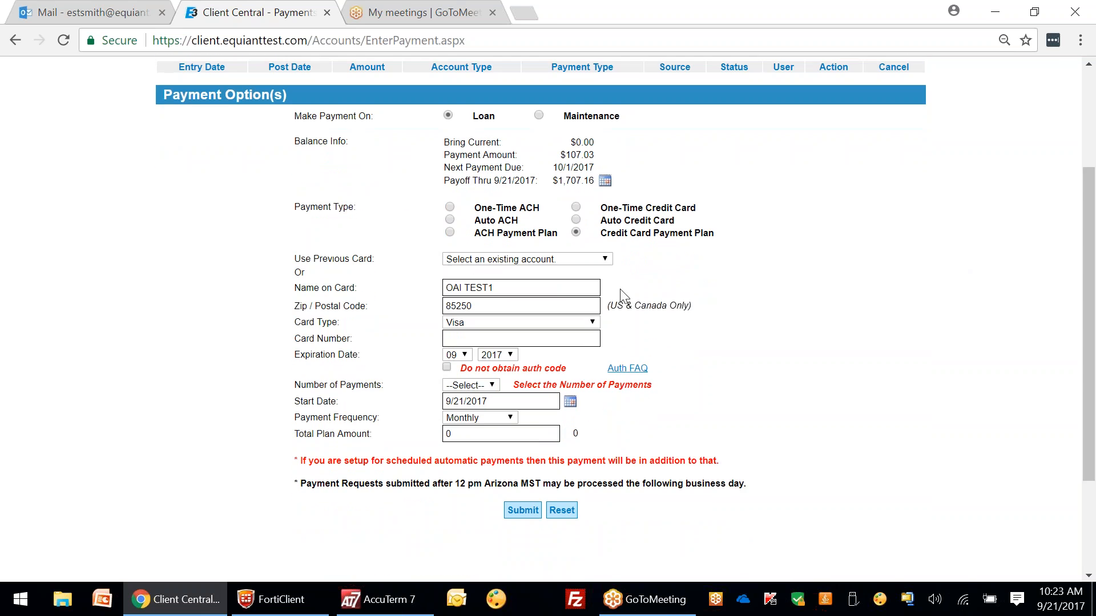
click(588, 259)
click(505, 306)
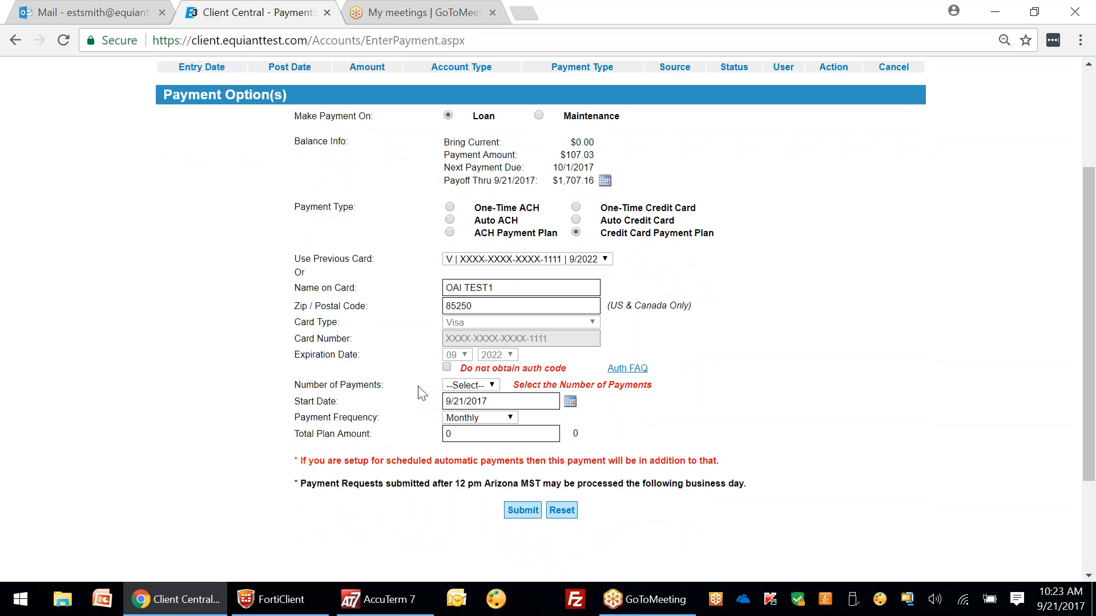
Step: Set the plan to 3 monthly payments of 107.03 from 9/21/2017, totalling 321.09
click(492, 387)
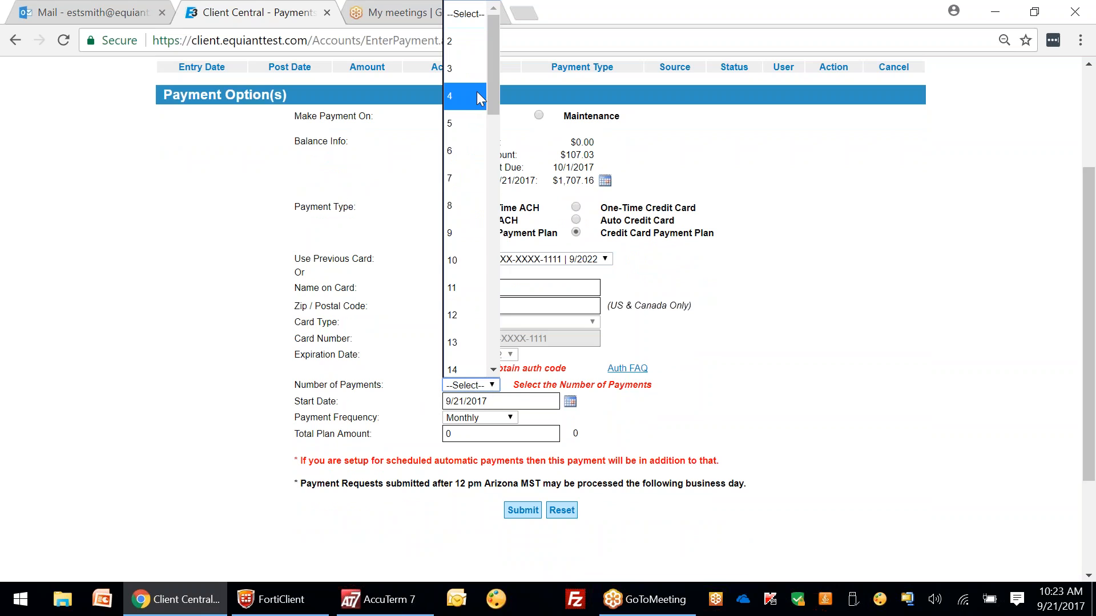
click(451, 68)
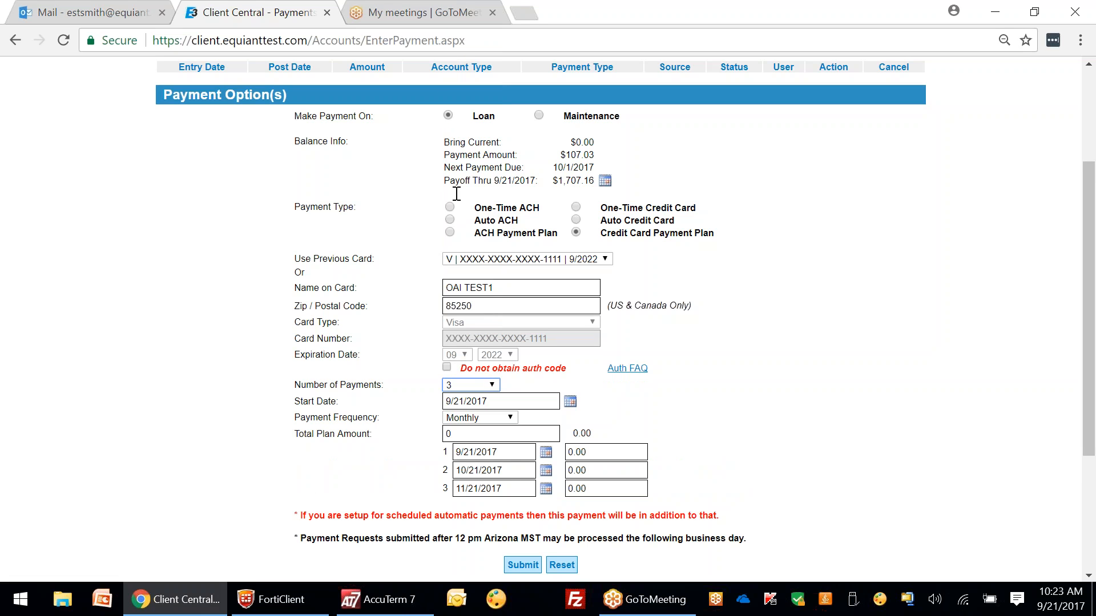
click(450, 434)
click(612, 438)
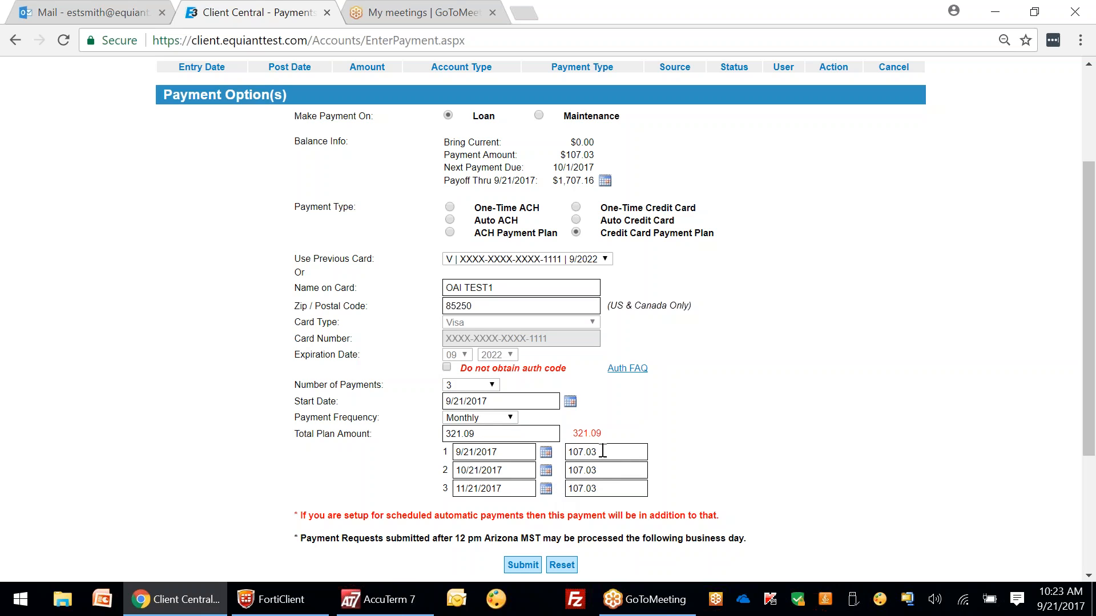
Step: Pick Sep 29, Oct 16 and Nov 30, 2017 as the three installment dates
click(545, 451)
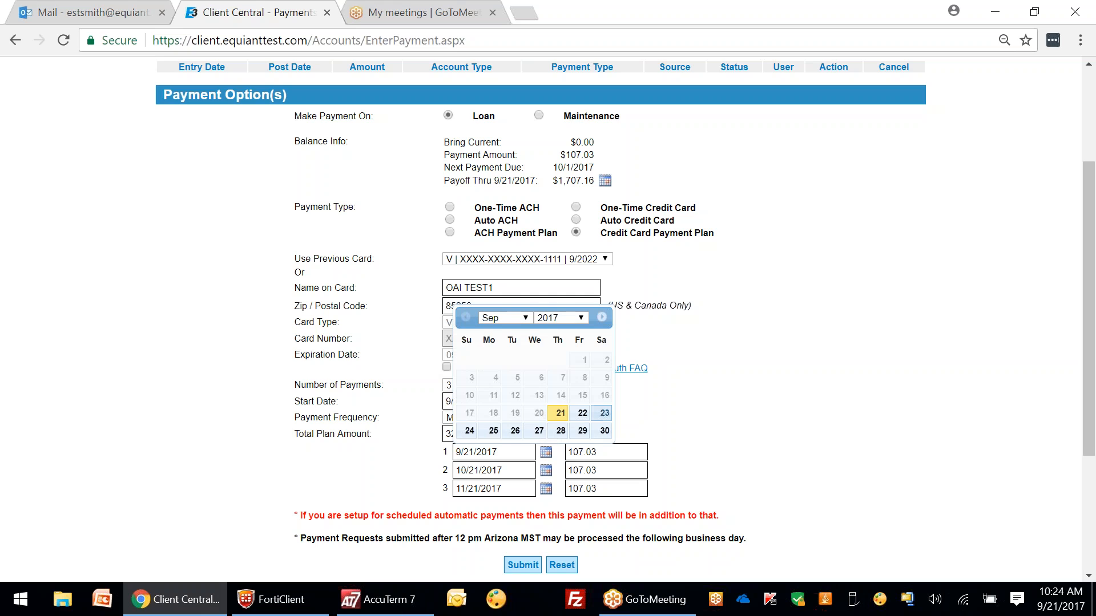
click(583, 431)
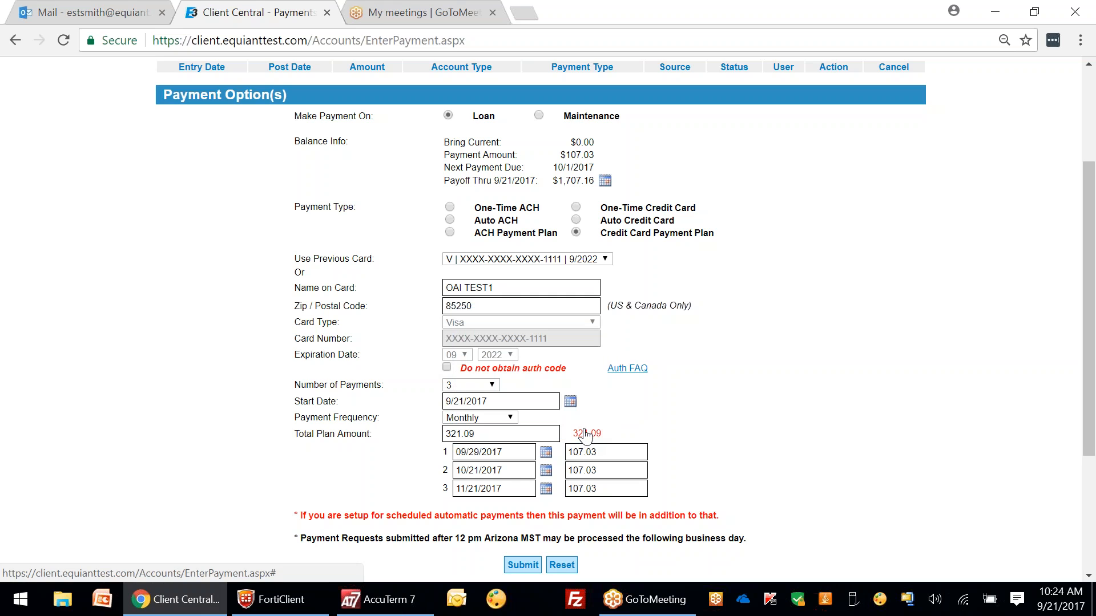
click(545, 471)
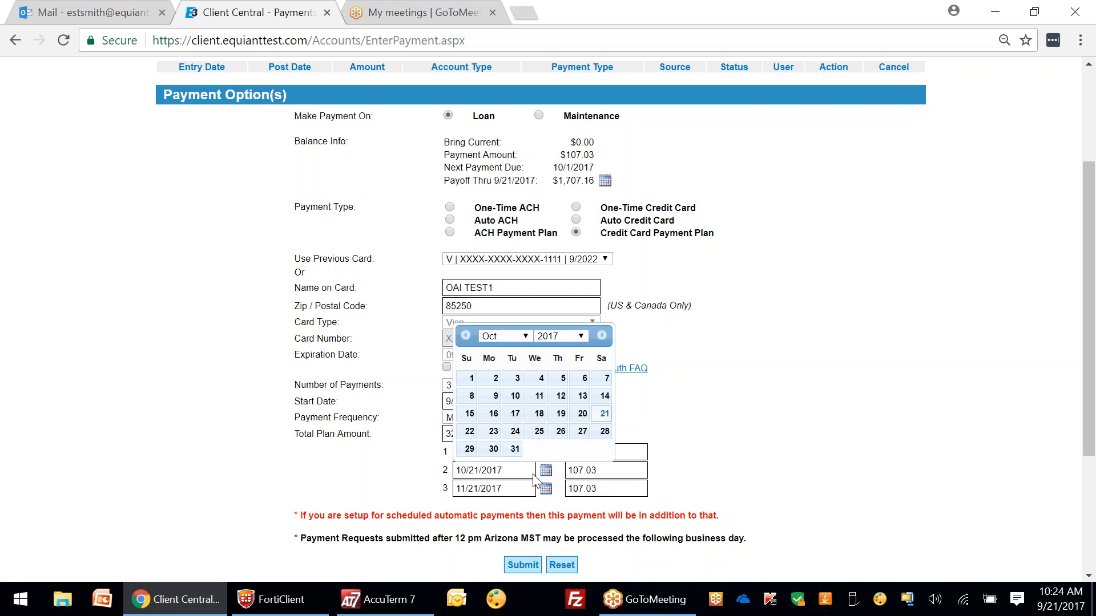
click(492, 415)
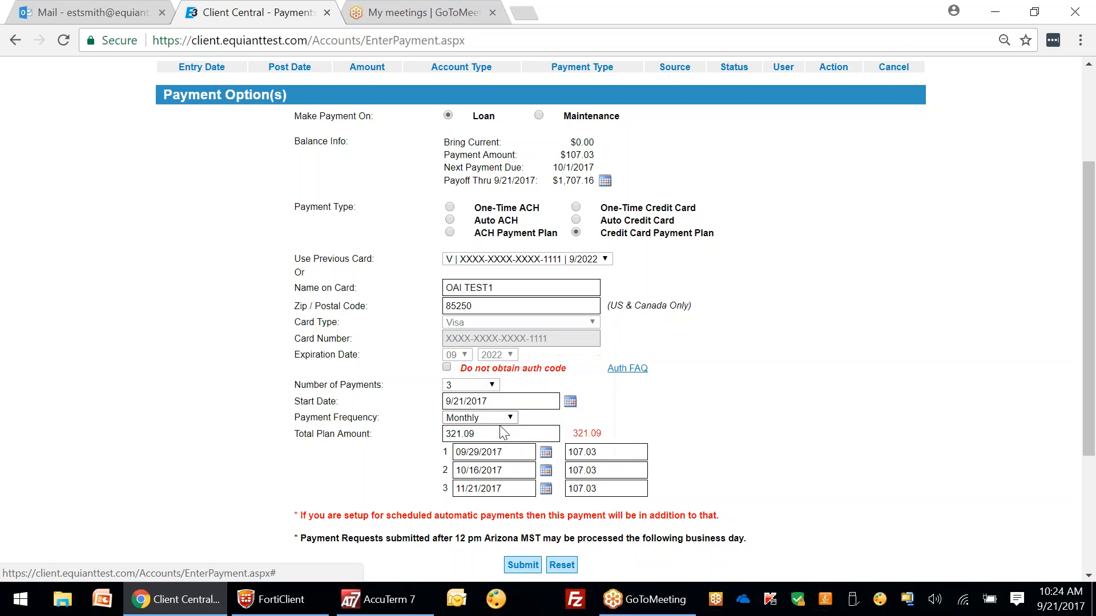
click(546, 494)
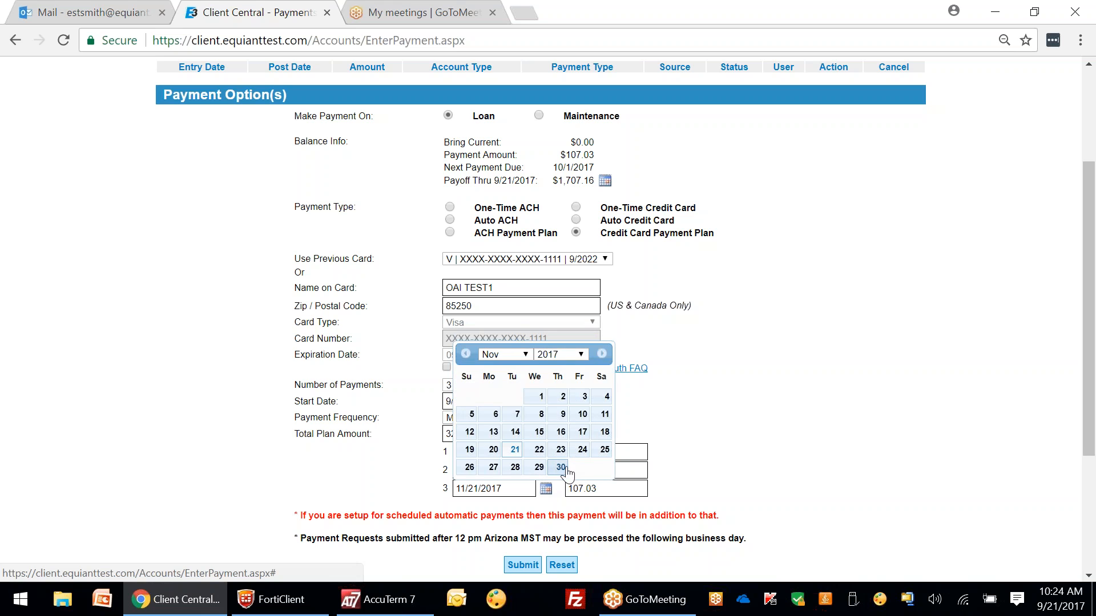
click(562, 470)
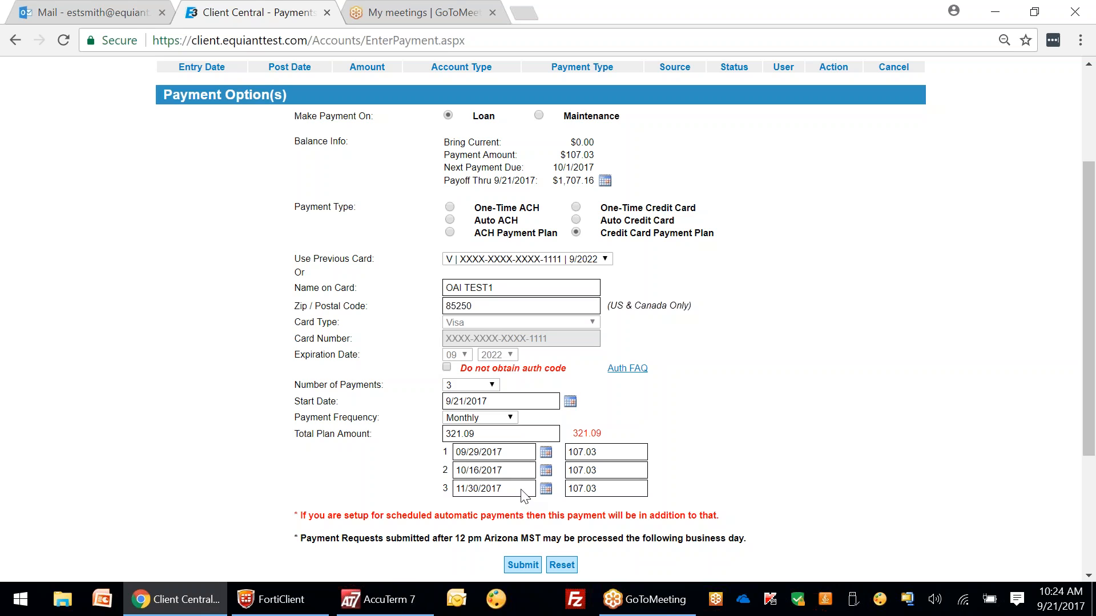
Step: Overwrite the installment amounts with 214.06, 54 and 53.03 so the total recalculates
click(617, 454)
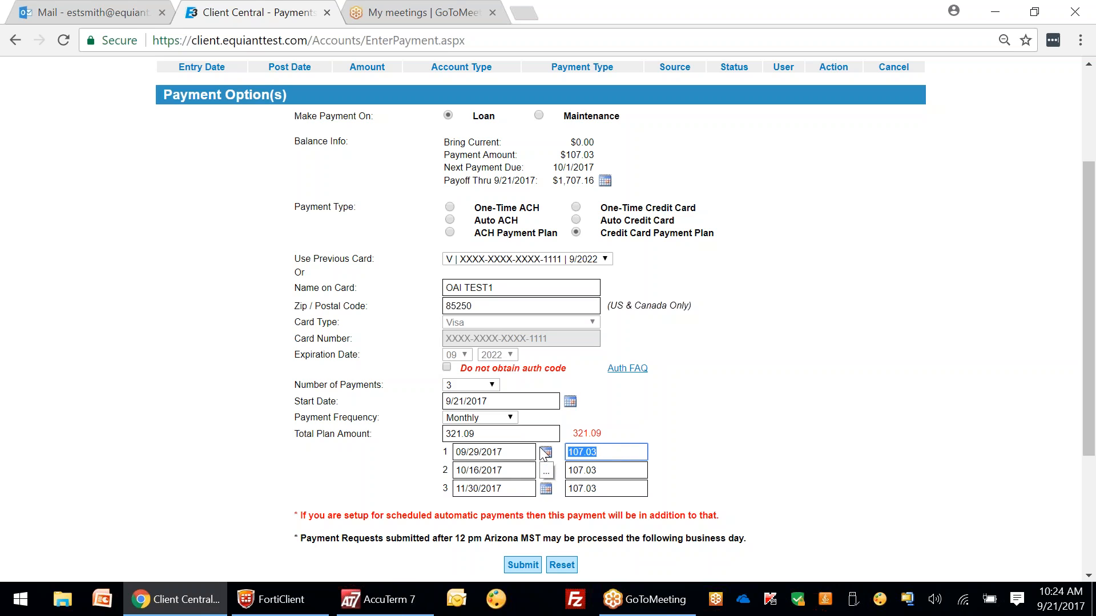
text(214.06)
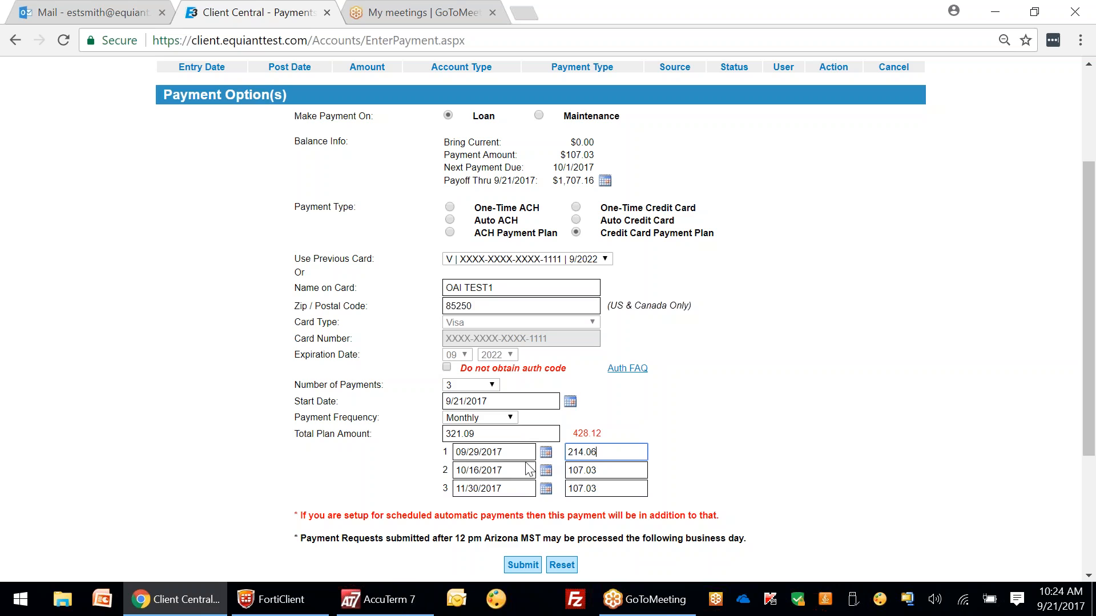
key(Tab)
text(54)
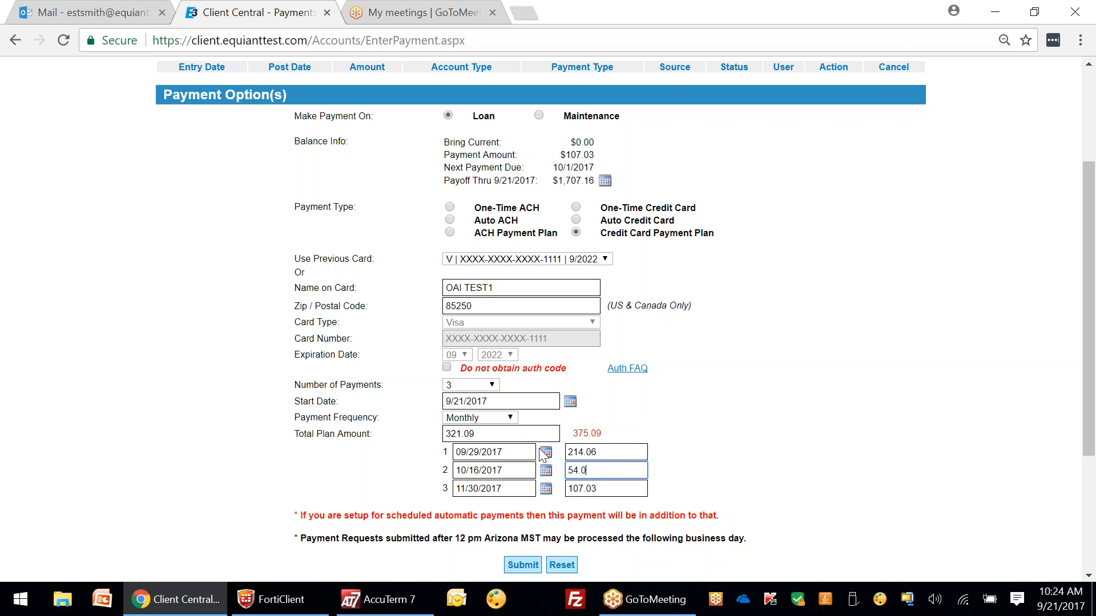
drag(599, 489, 560, 486)
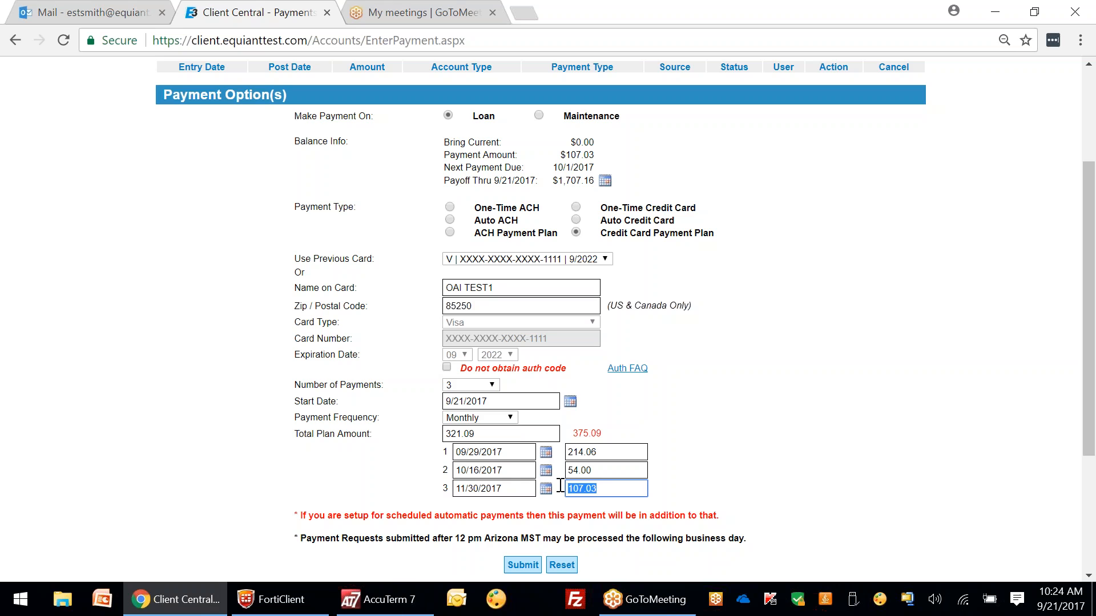
text(5)
key(BackSpace)
text(3)
click(712, 473)
Step: Submit the 214.06 / 54.00 / 53.03 card plan to its review page
click(525, 566)
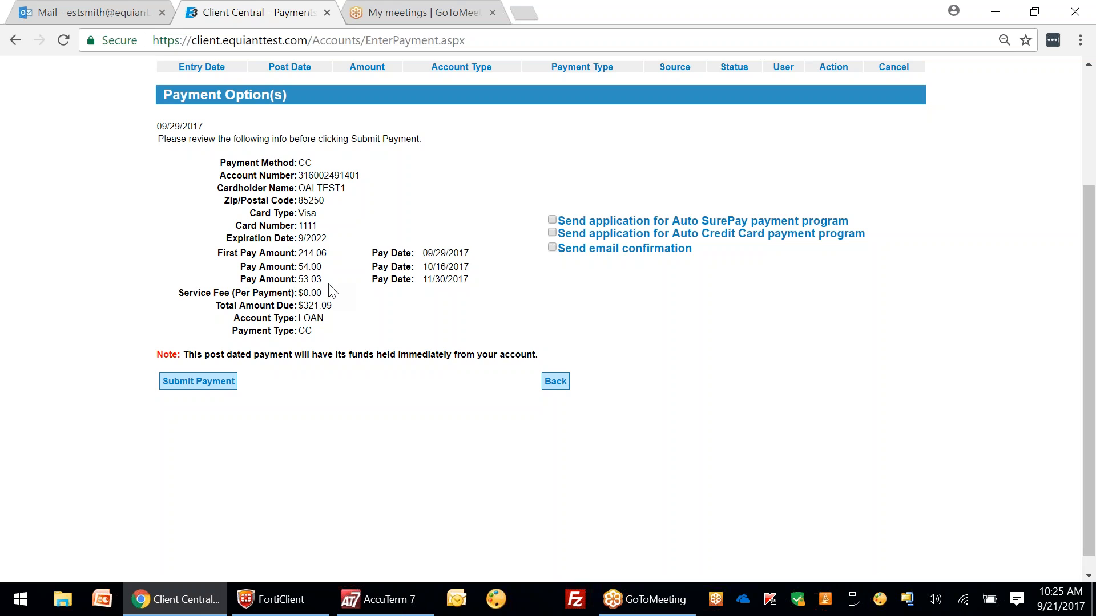
Step: Authorize the reviewed card plan and scroll up to the Pending Payment(s) table
click(204, 387)
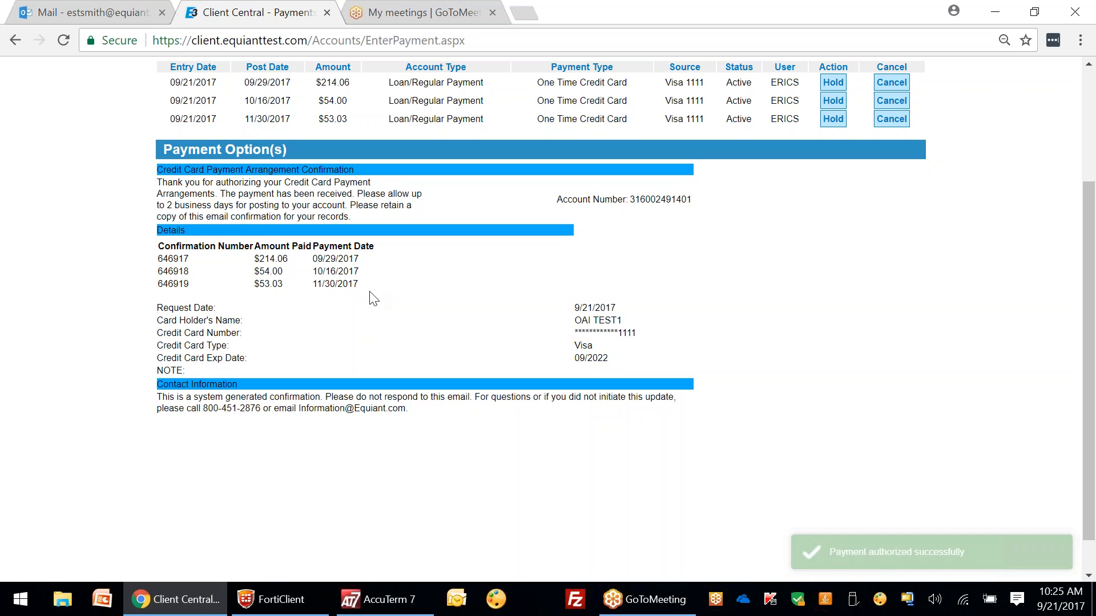
scroll(372, 294, up, 3)
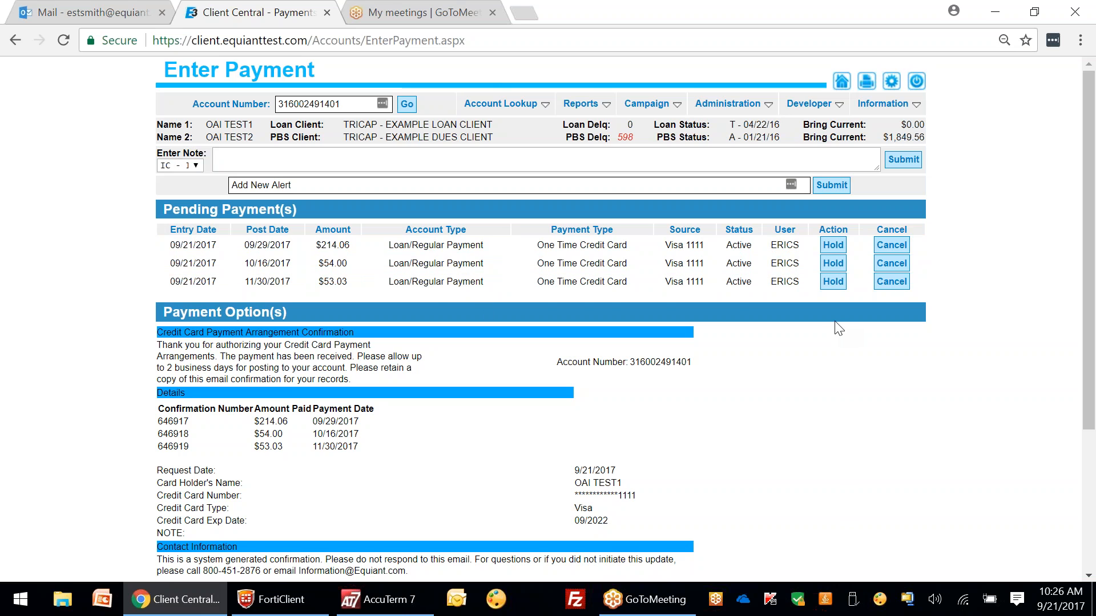
Step: Cancel the three pending card plan payments and reload the Enter Payment page
click(893, 247)
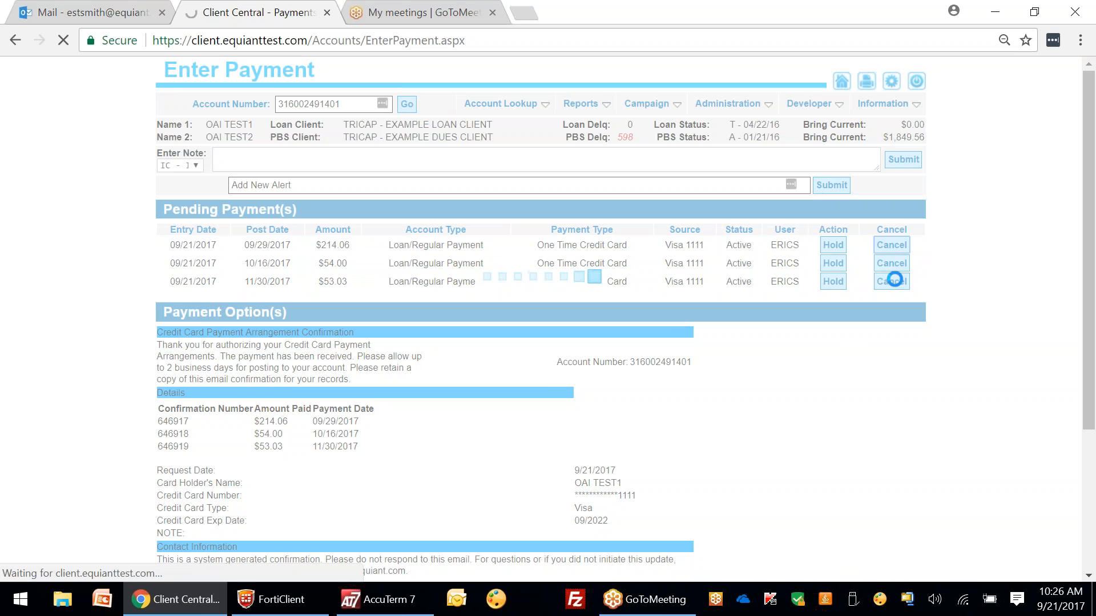
click(899, 245)
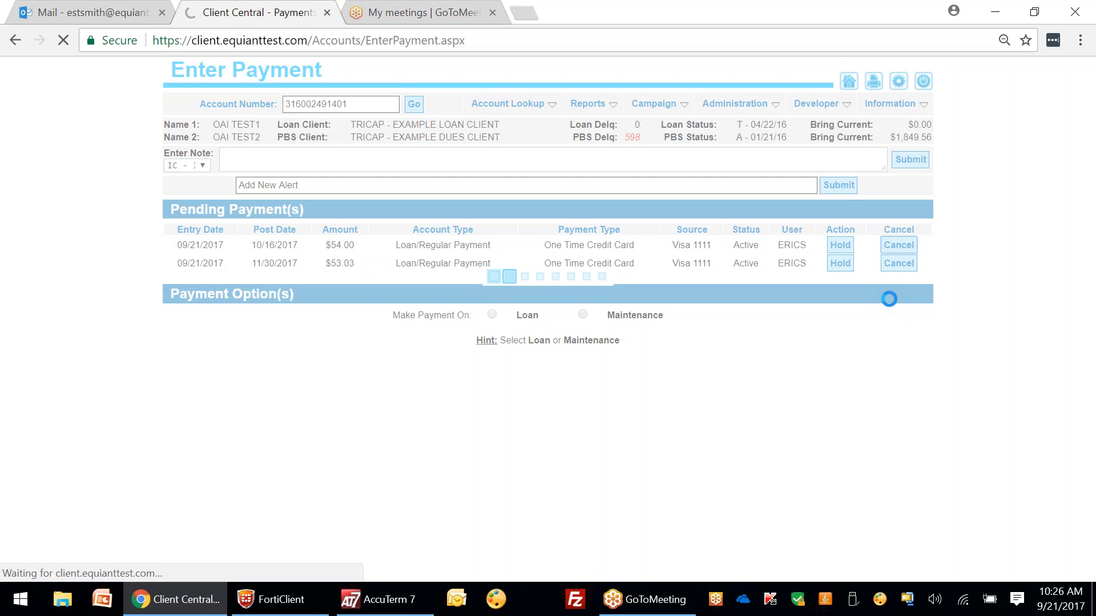
click(894, 250)
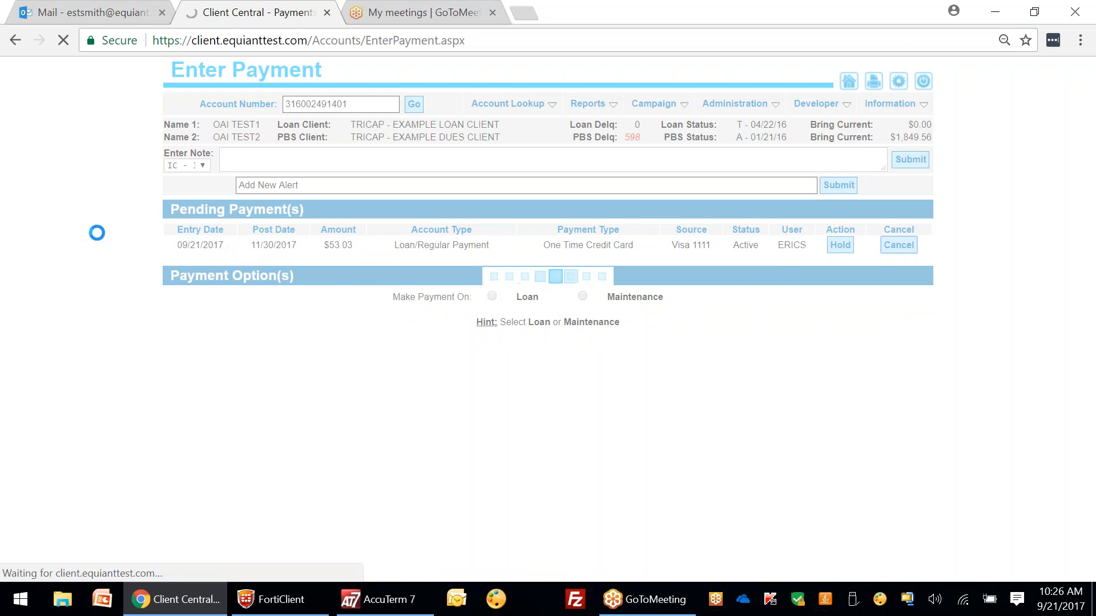
mouse_move(531, 105)
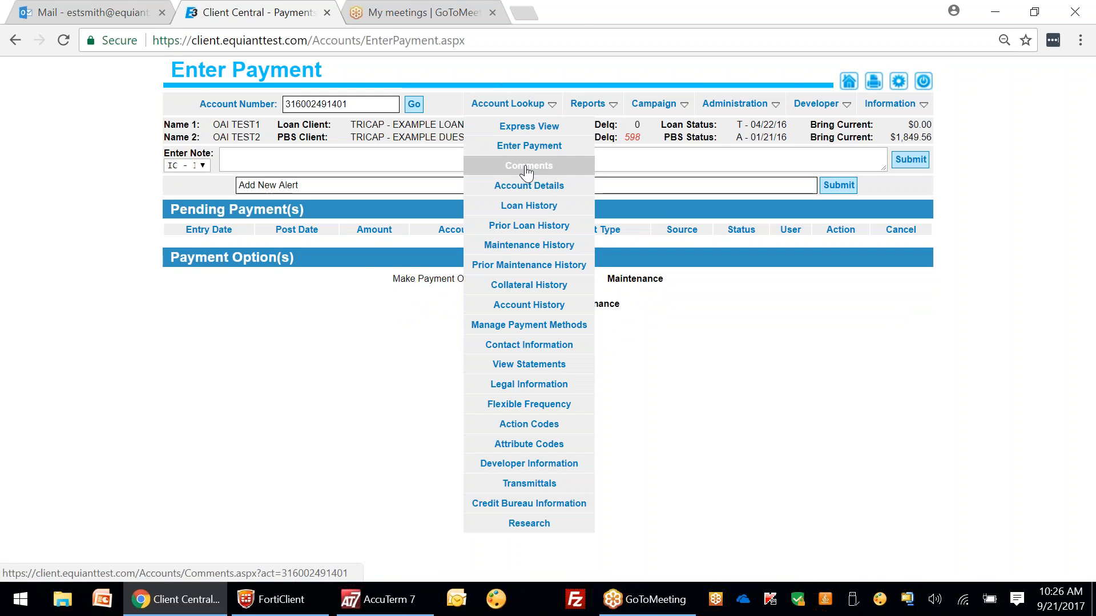
click(533, 147)
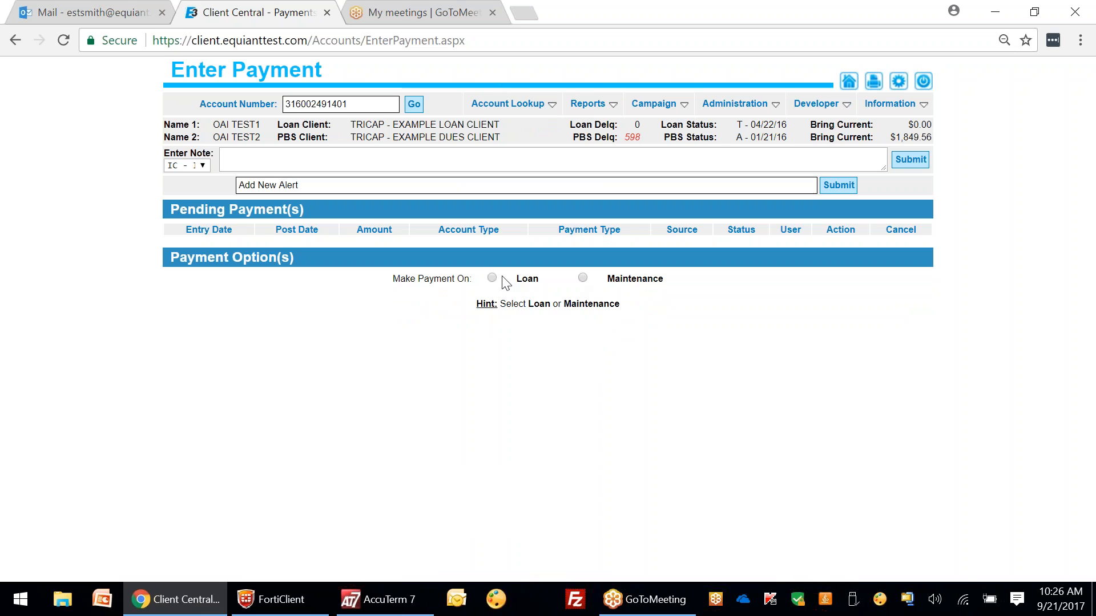
Step: Choose a Maintenance payment and fill the pay amount with the past due balance
click(583, 278)
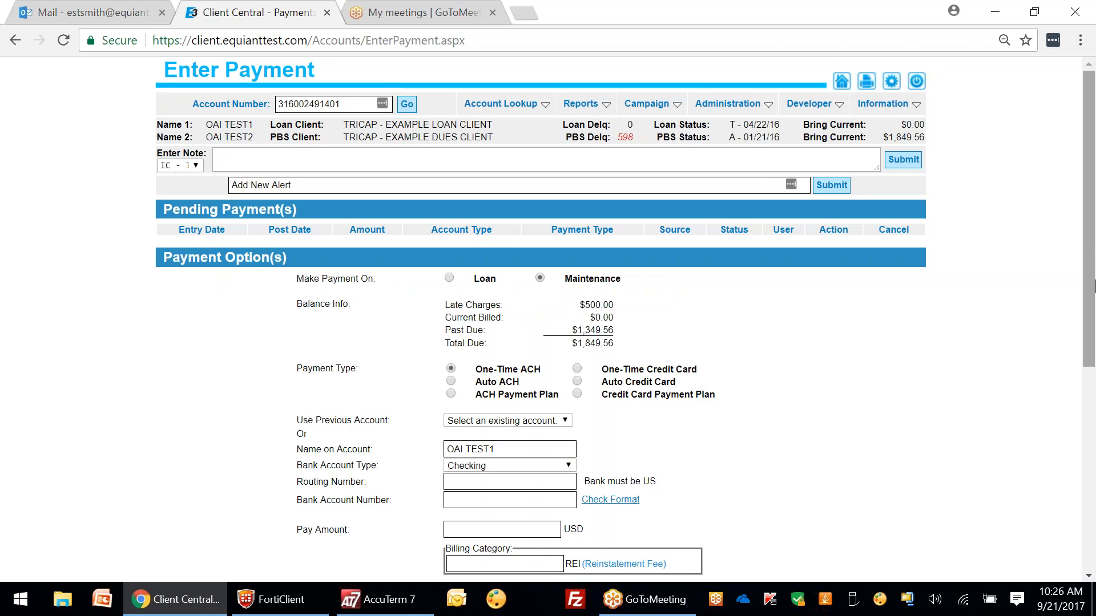
drag(1087, 226, 1093, 318)
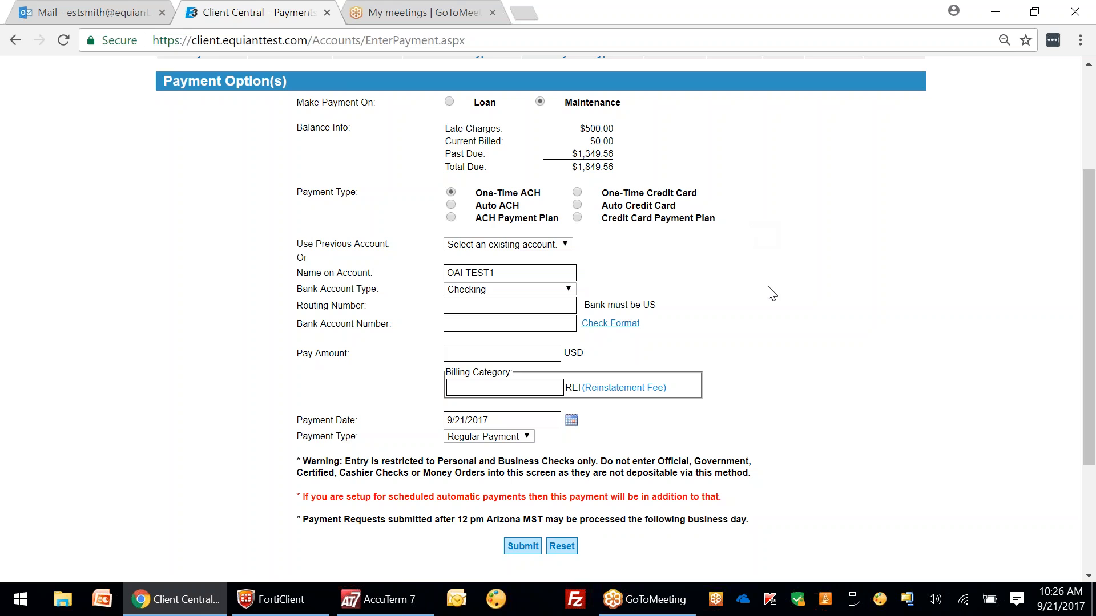
drag(1089, 215, 1092, 224)
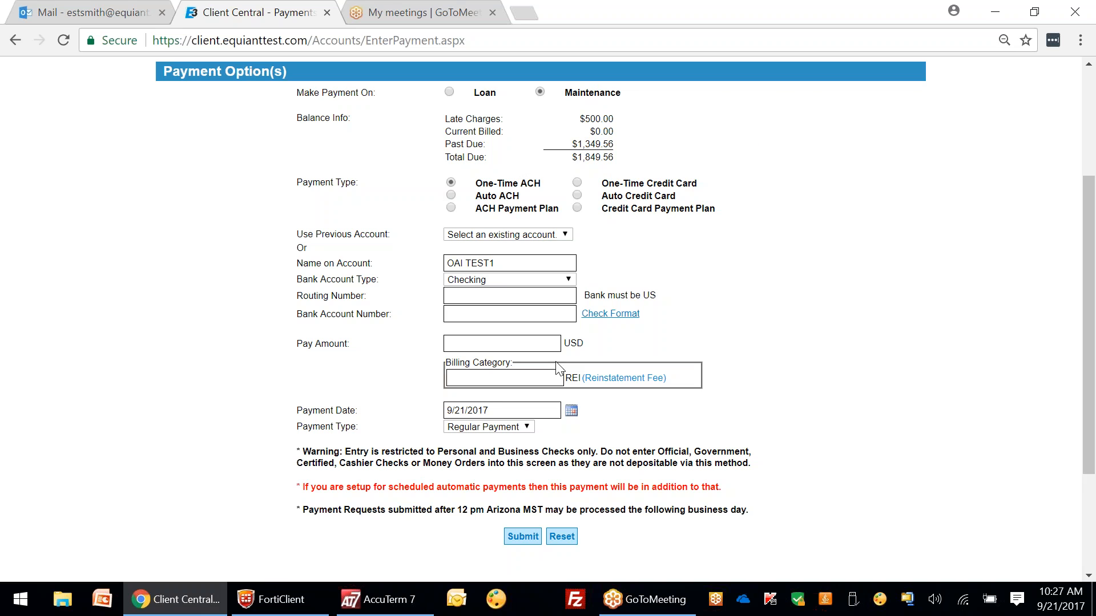
mouse_move(599, 121)
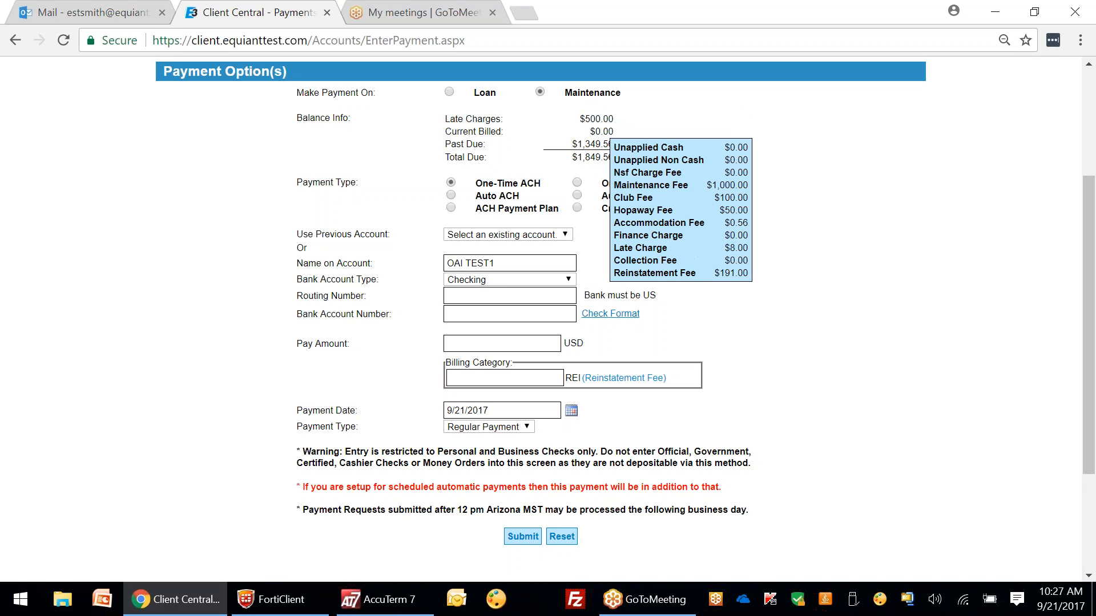
mouse_move(593, 164)
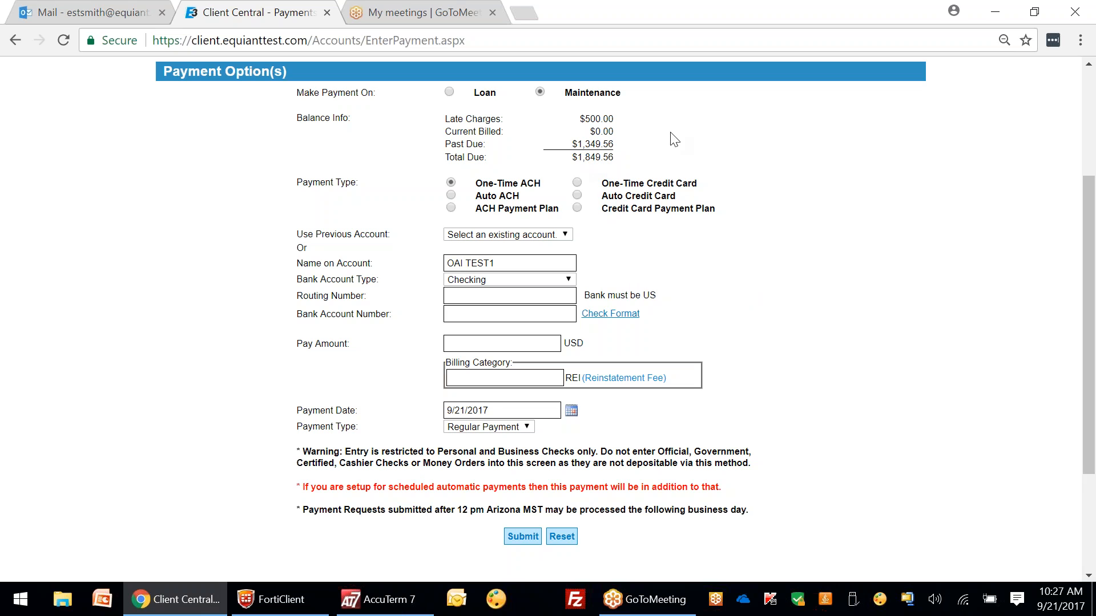
mouse_move(639, 144)
click(593, 146)
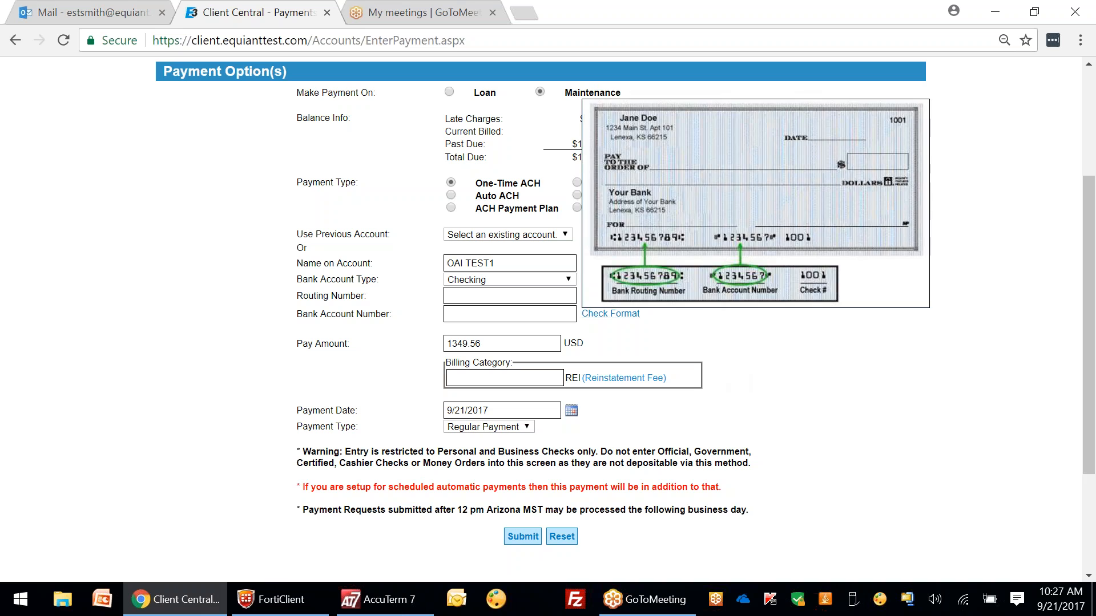
Step: Pay from the saved checking account on 09/25/2017 as a Regular Payment, then submit for review
click(557, 240)
click(495, 307)
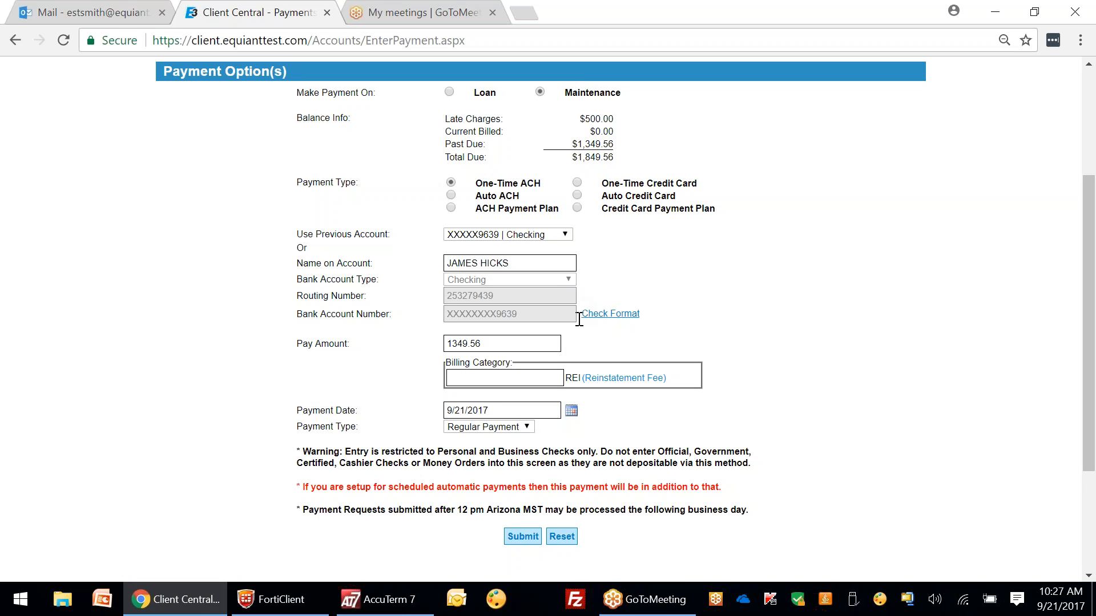
click(458, 378)
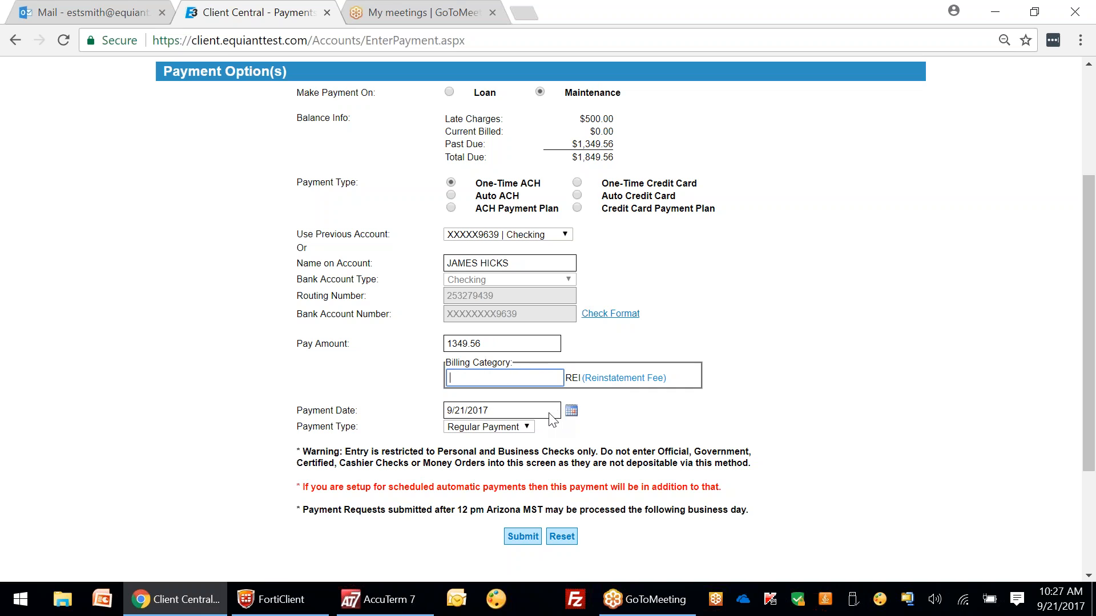
click(571, 411)
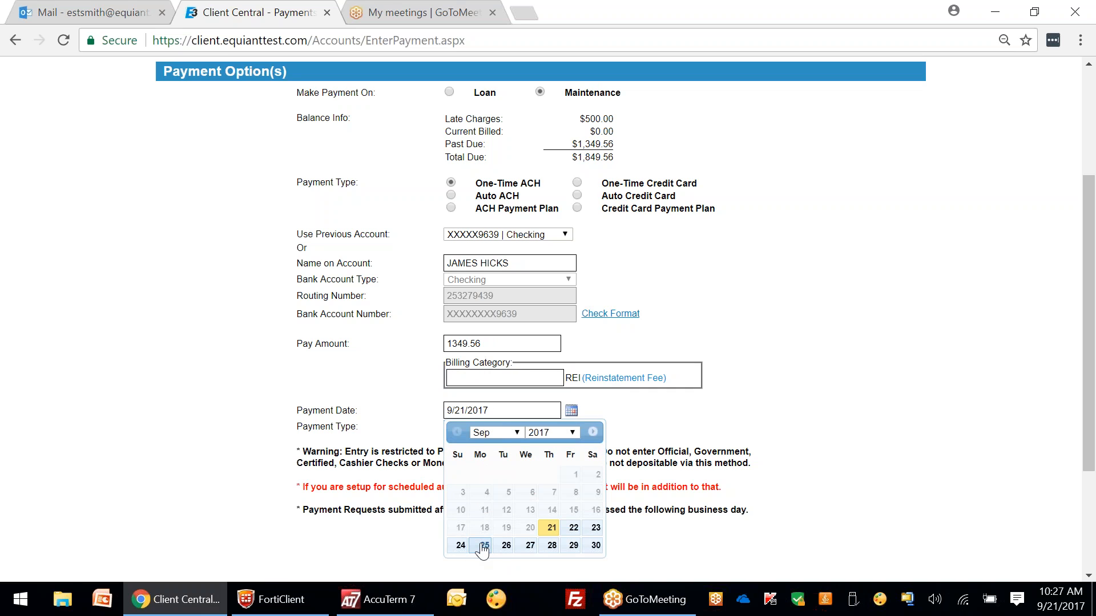
click(483, 545)
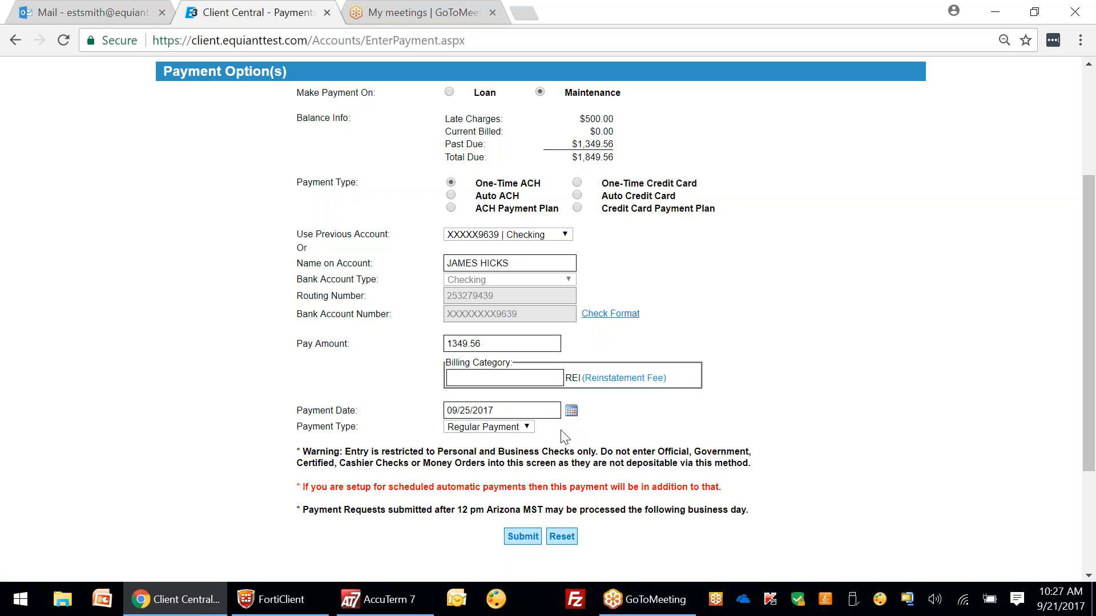
click(526, 428)
click(526, 429)
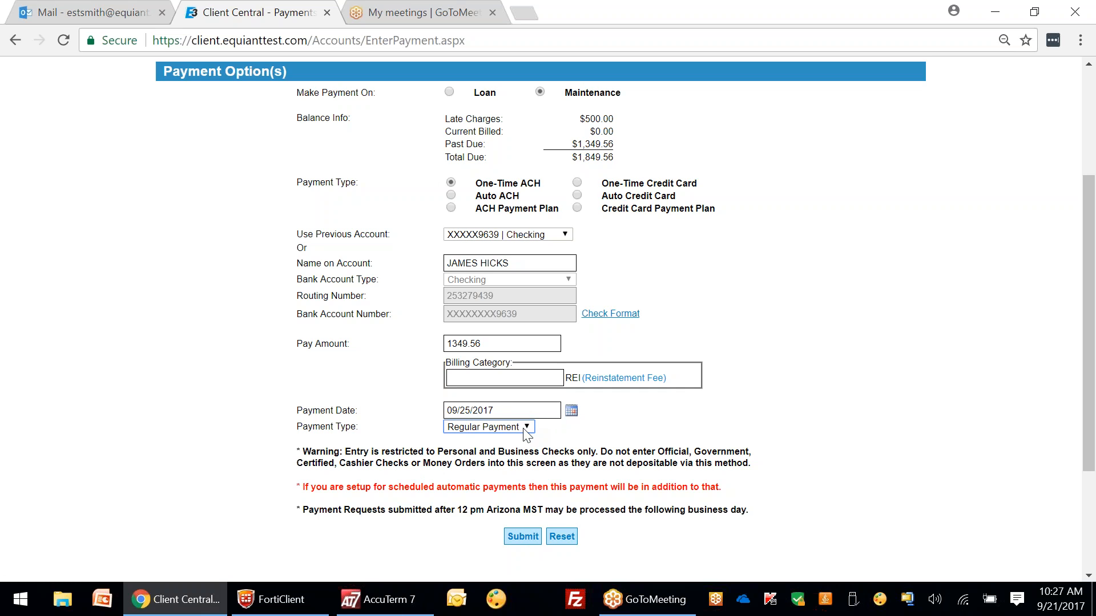
click(522, 535)
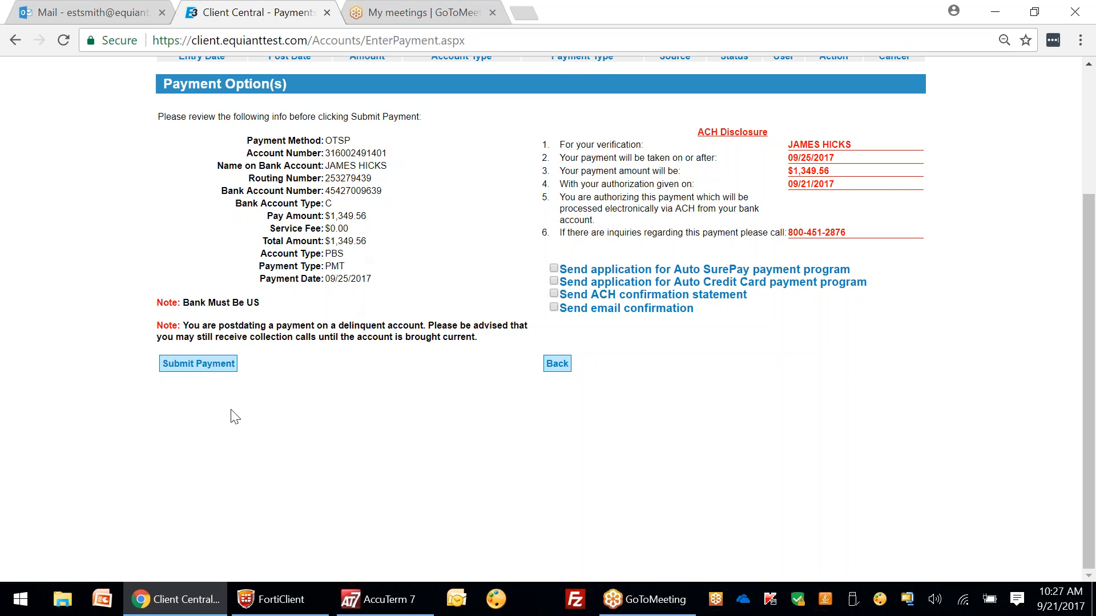
click(214, 363)
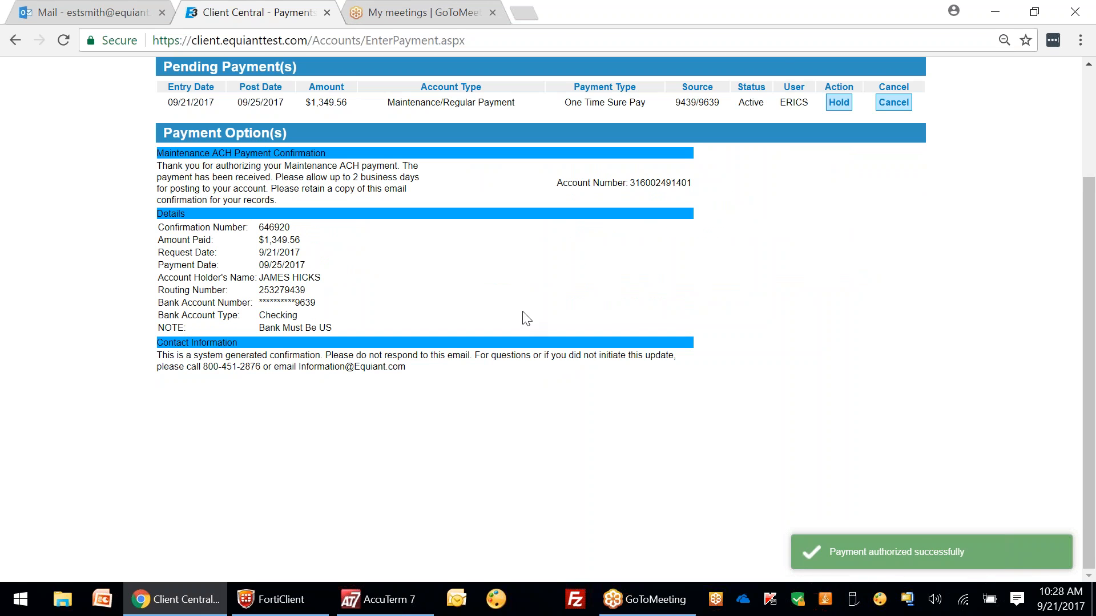
scroll(512, 314, up, 3)
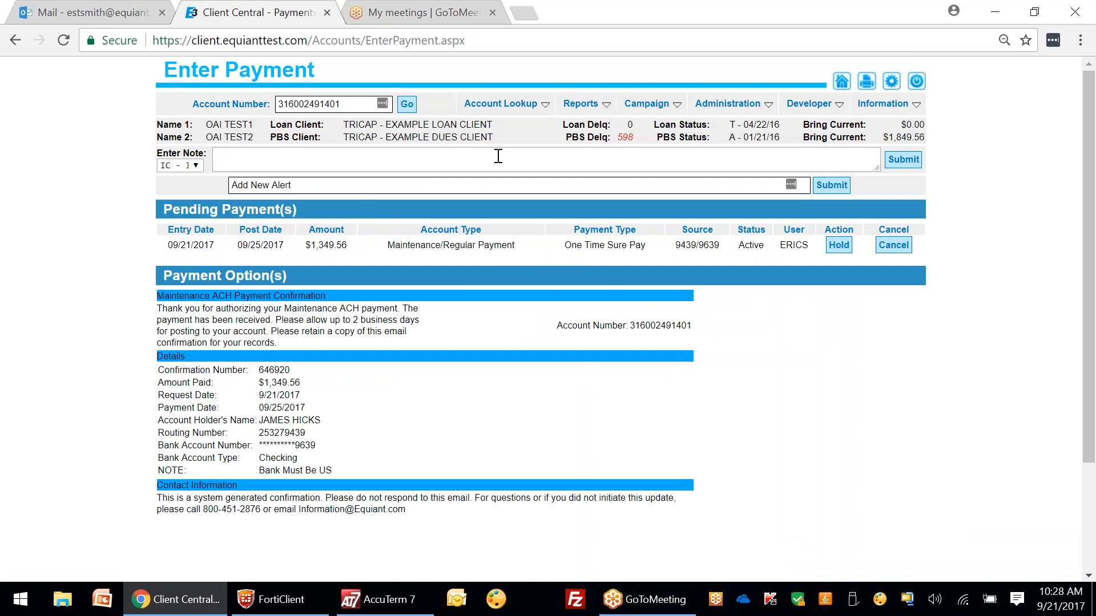
mouse_move(502, 104)
click(516, 146)
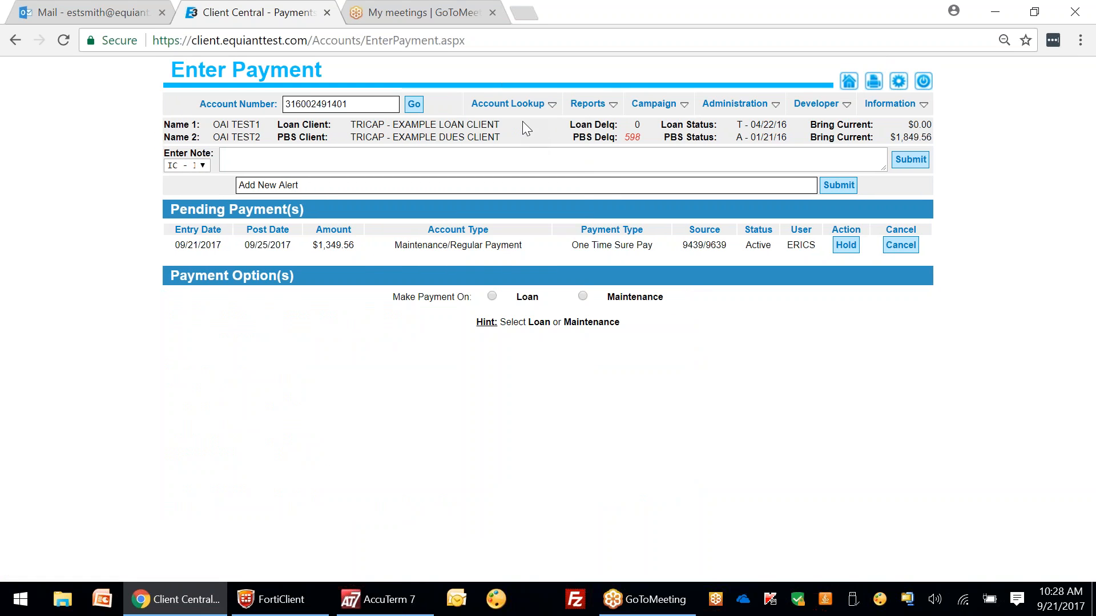
Step: Choose a Maintenance payment by One-Time Credit Card for the $1,849.56 total due
click(582, 296)
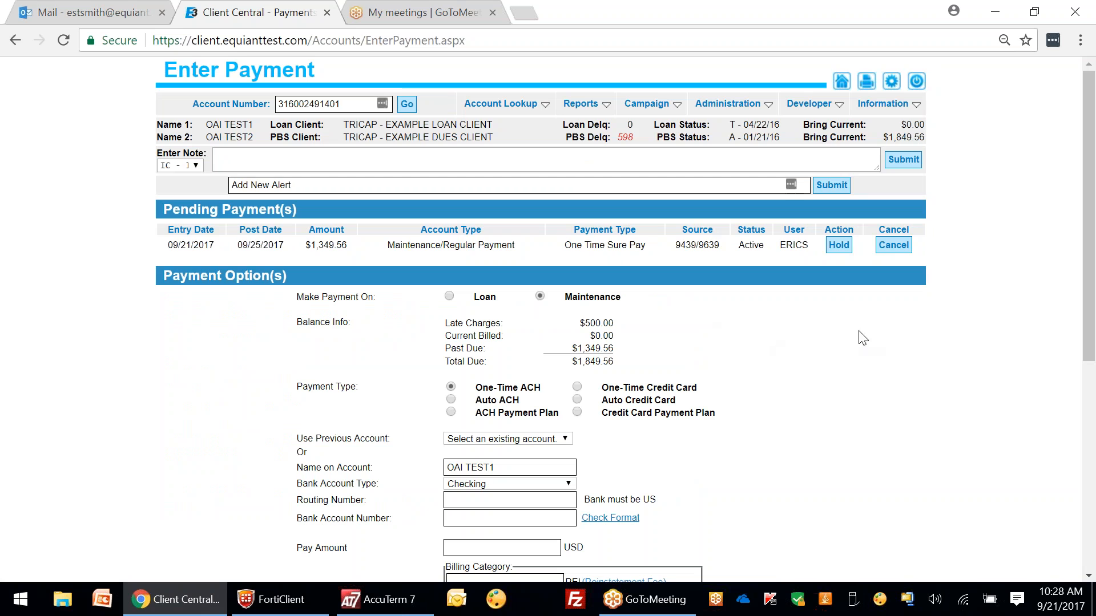
scroll(1087, 143, down, 3)
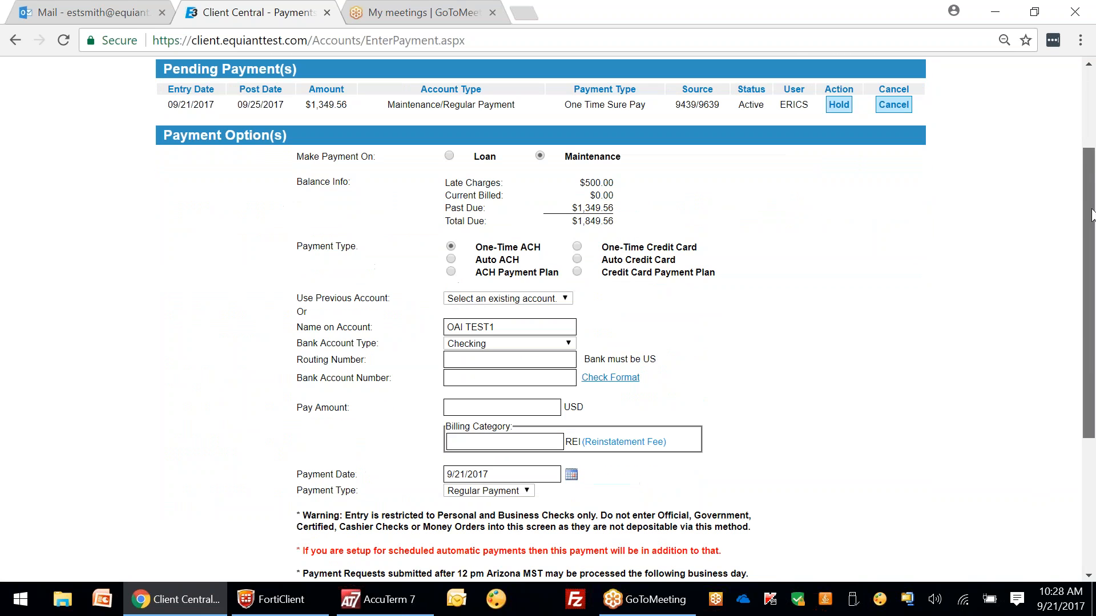
mouse_move(599, 183)
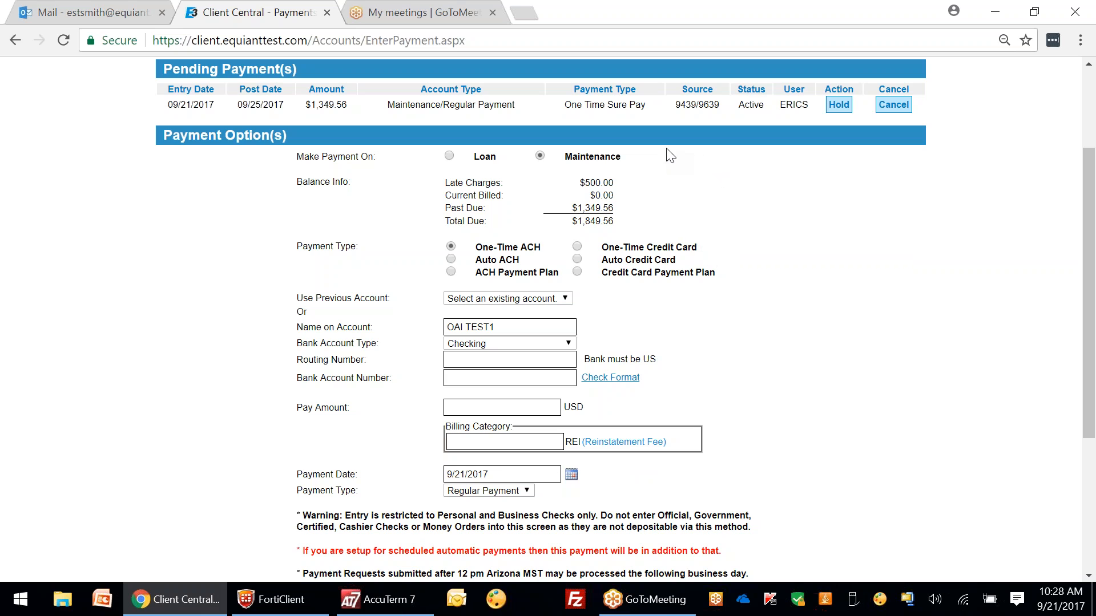
mouse_move(593, 211)
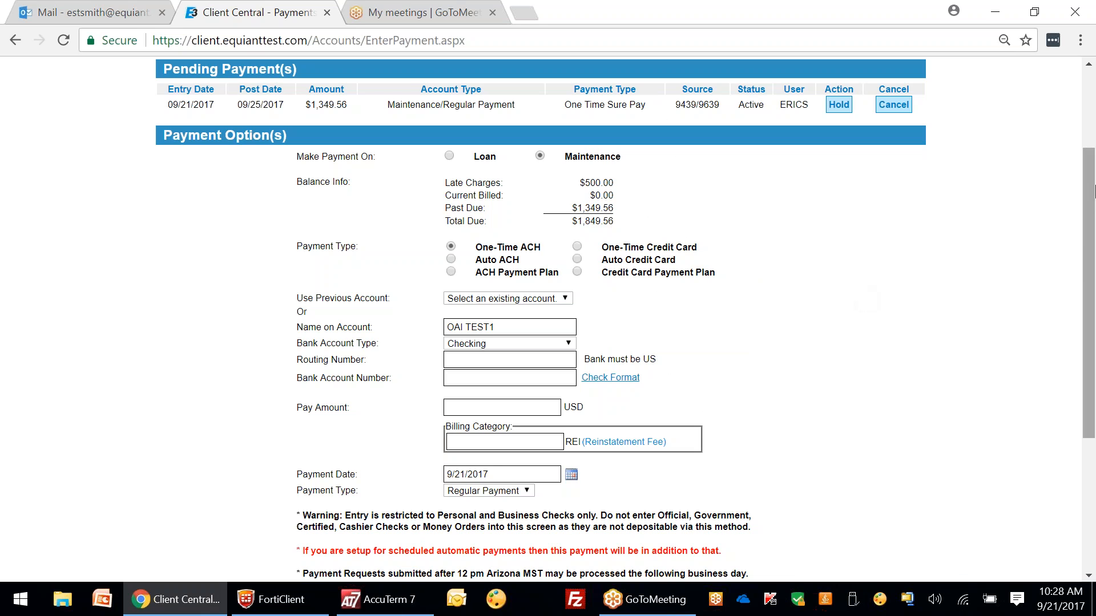
drag(1093, 192, 1093, 198)
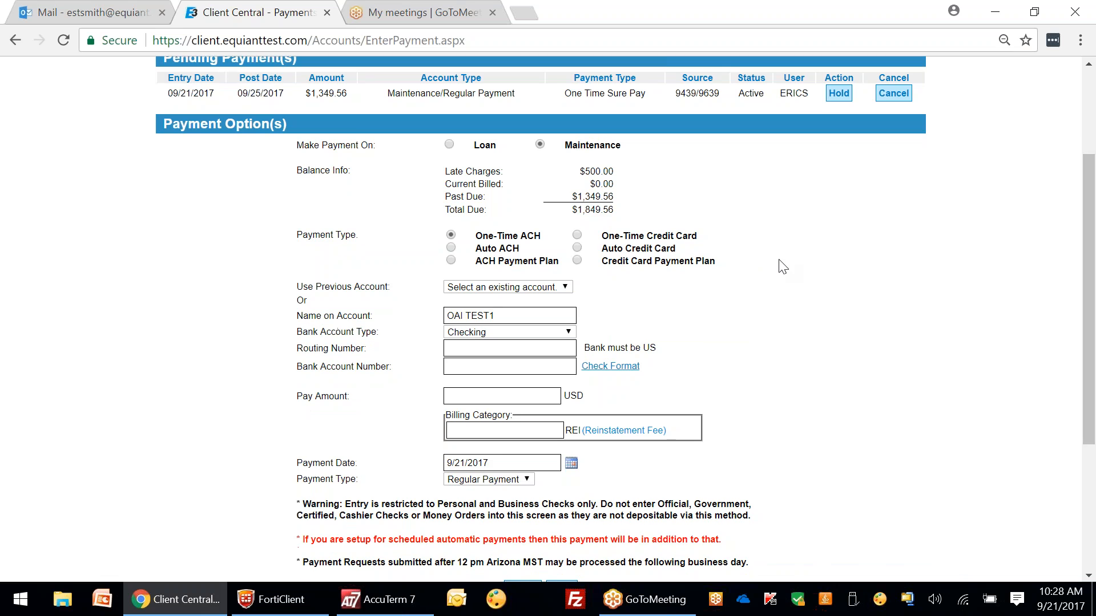
click(577, 236)
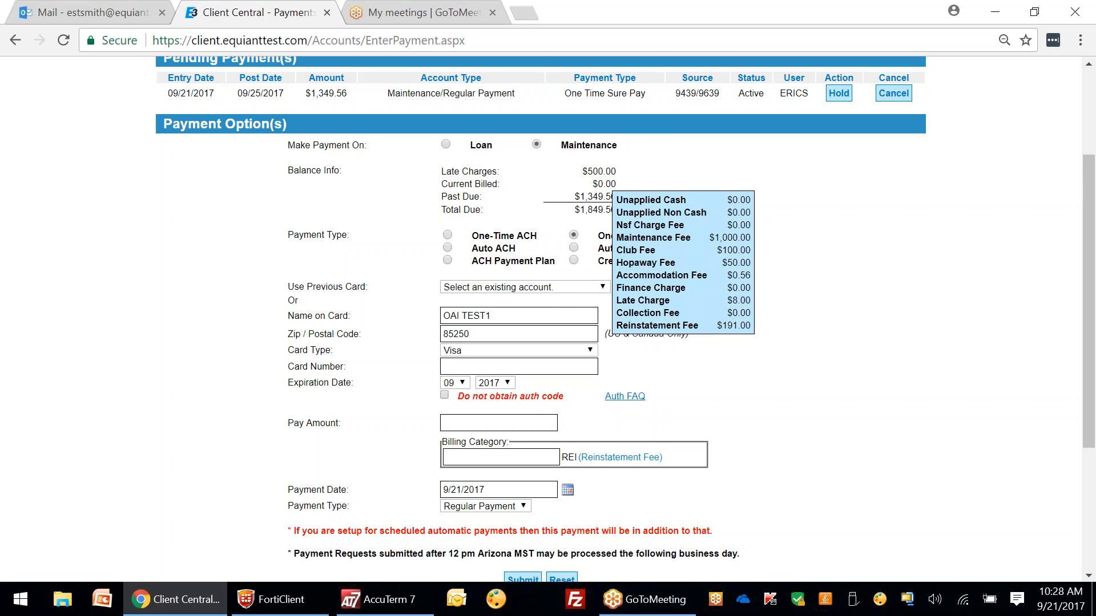
click(604, 216)
Step: Pay with the saved Visa card expiring 9/2022, then submit and authorize the payment
click(501, 288)
click(504, 332)
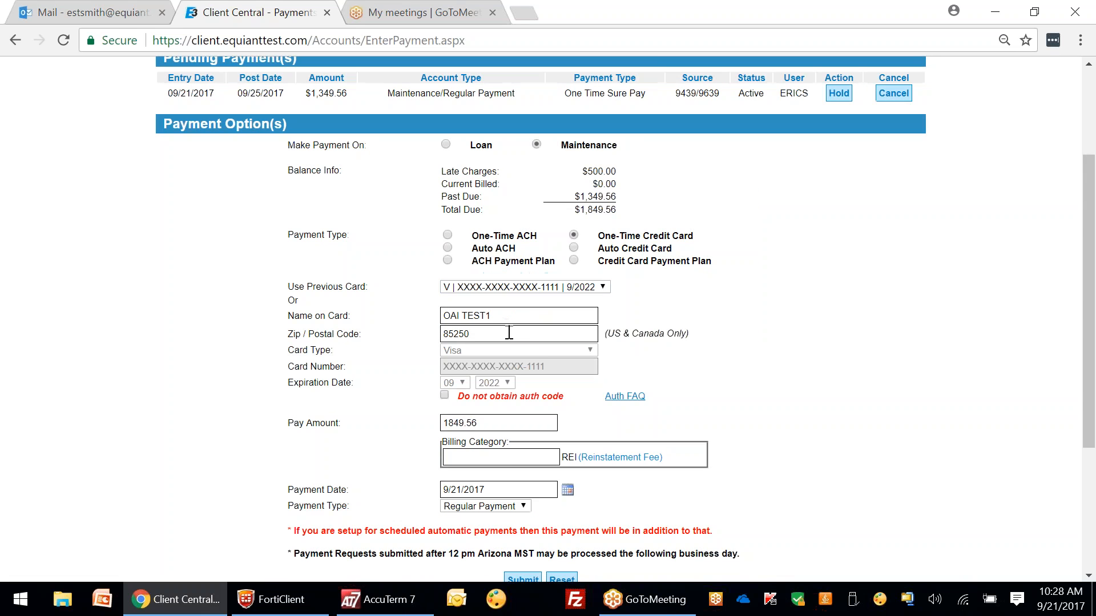
scroll(1085, 328, down, 3)
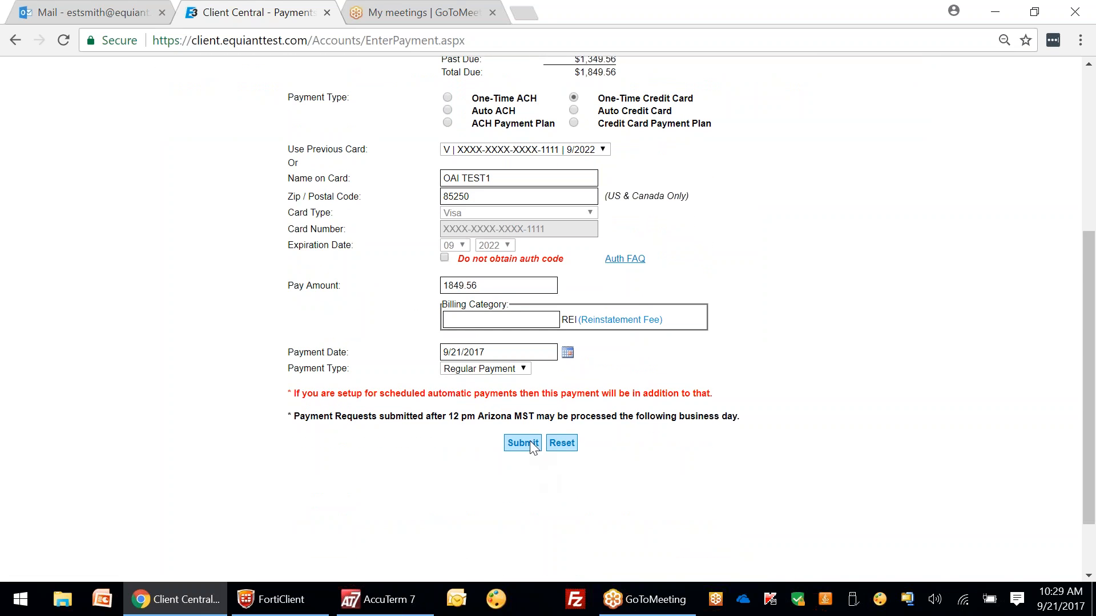
click(526, 442)
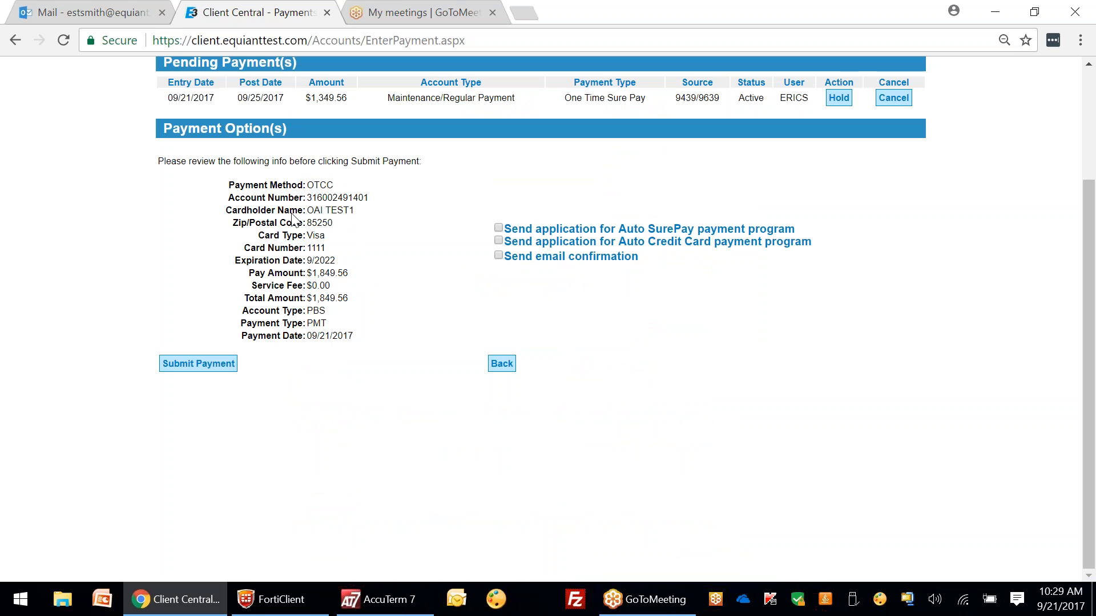
click(210, 363)
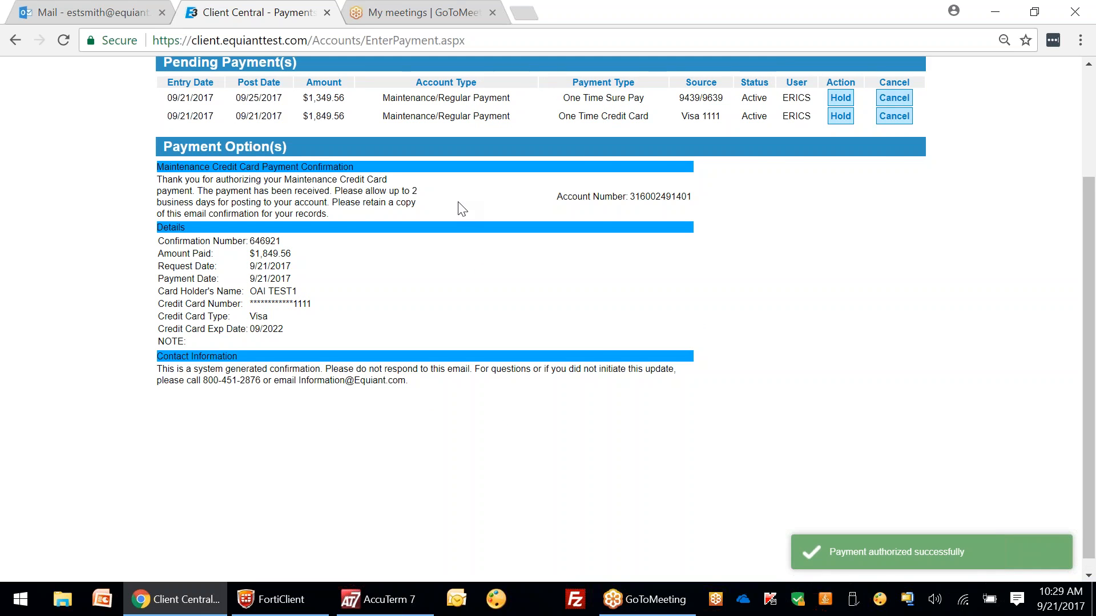
scroll(457, 201, up, 3)
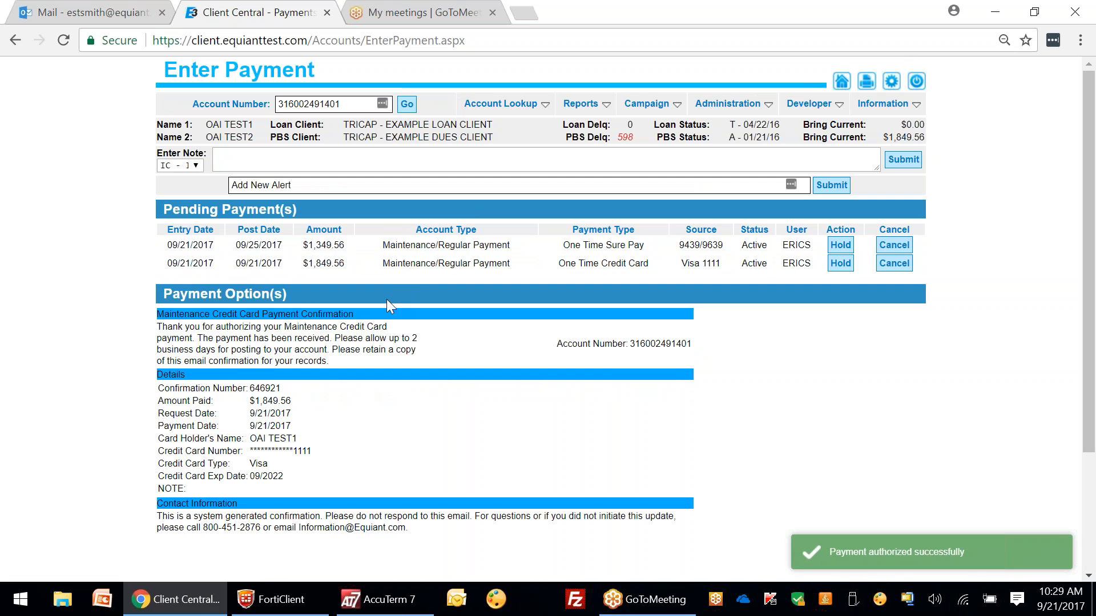
Step: Cancel the $1,349.56 ACH and $1,849.56 Visa pending payments and reload Enter Payment
click(894, 263)
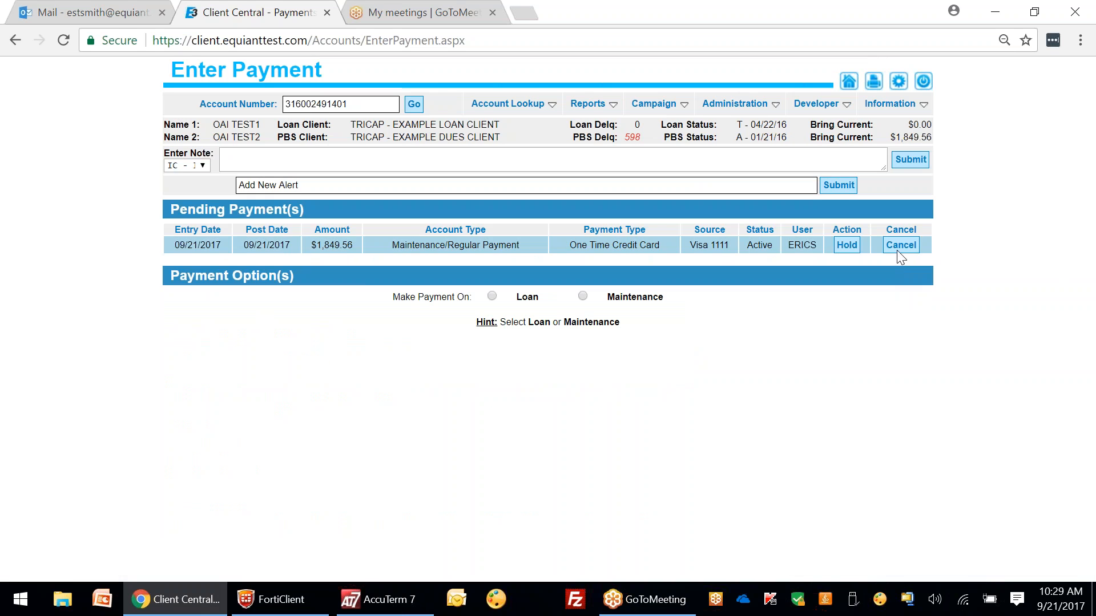
click(897, 249)
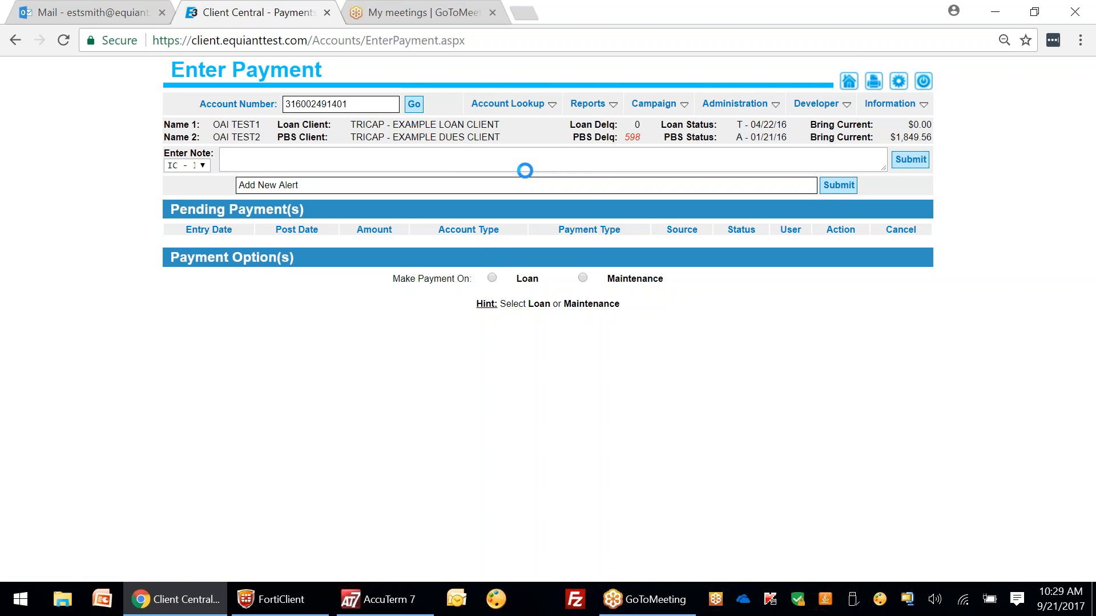
mouse_move(507, 104)
click(537, 148)
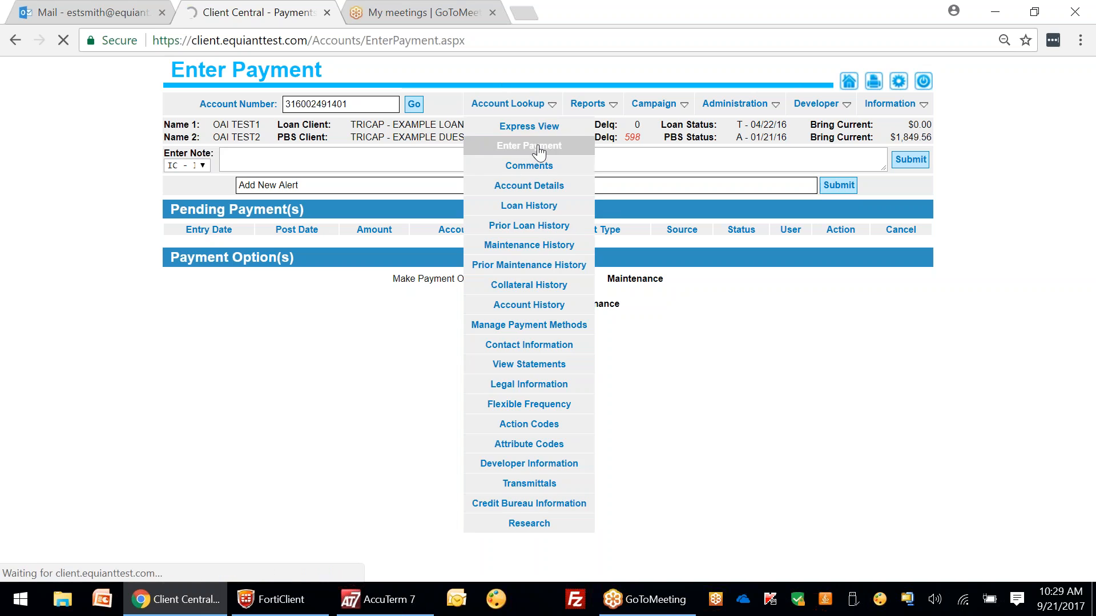
Step: Enter a 1000.00 loan payment with Payment Type Principal Balance Reduction Payment
click(492, 278)
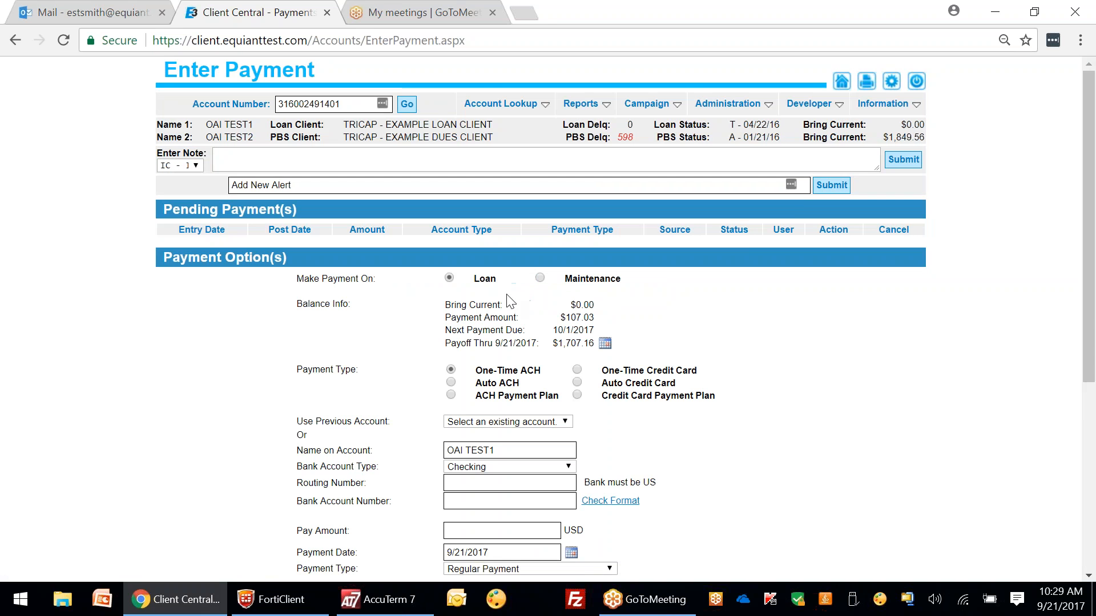
scroll(636, 310, down, 6)
drag(1090, 335, 1087, 217)
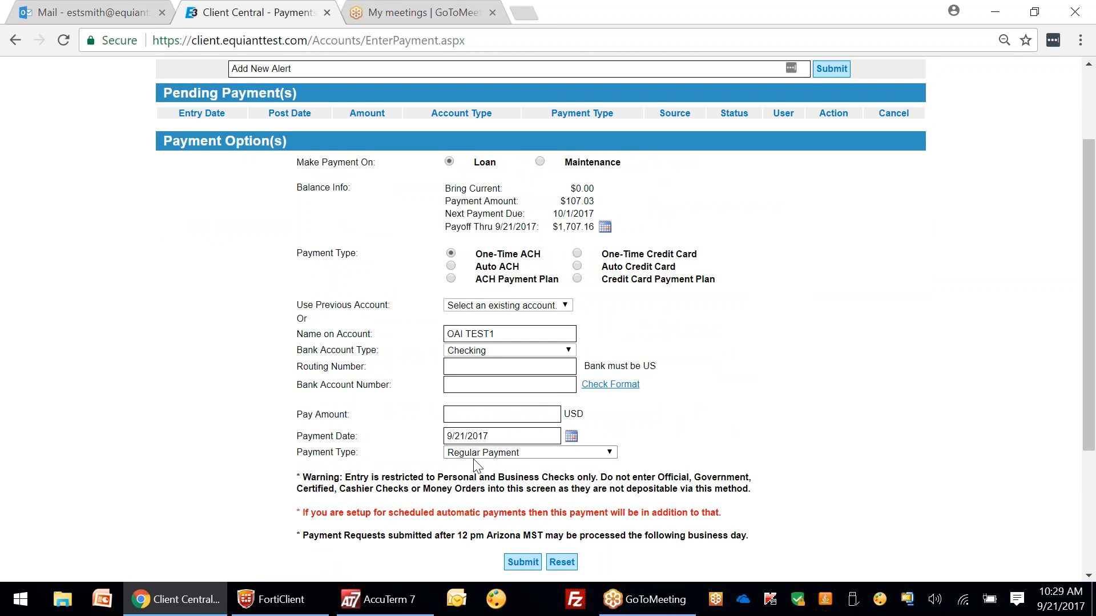
click(466, 415)
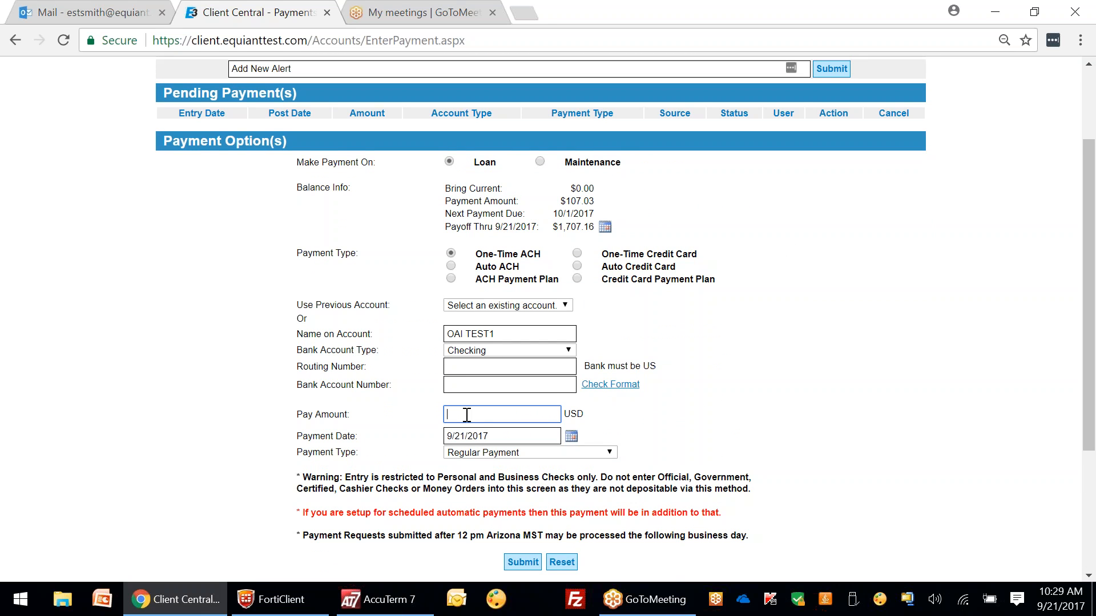
text(1000.00)
click(613, 453)
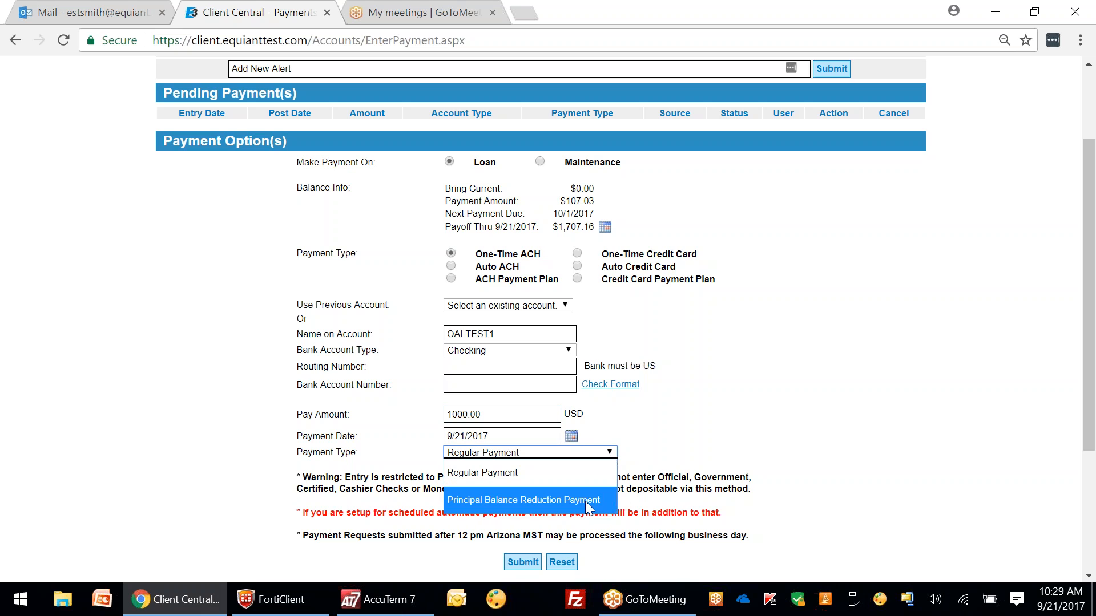
click(586, 501)
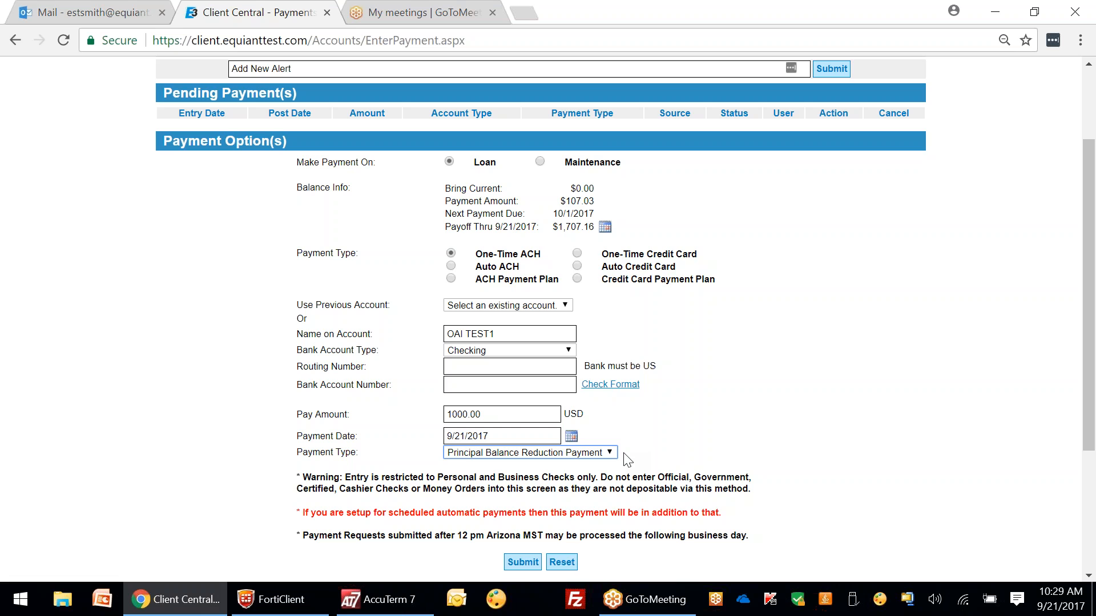
Step: Pay the $1,000.00 loan payment from the saved checking account, then submit and authorize it
click(524, 560)
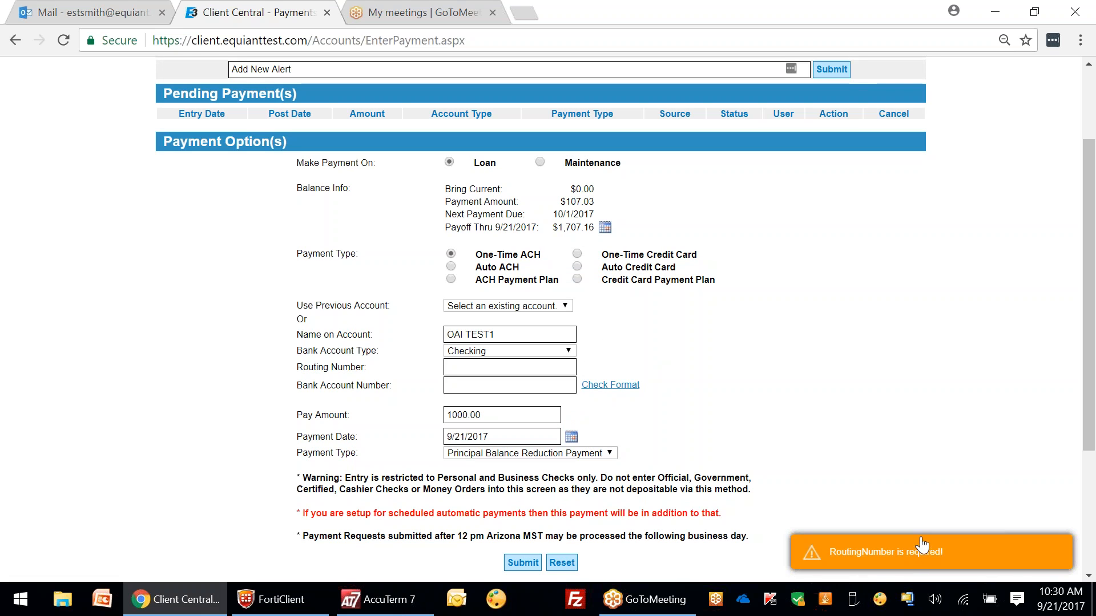
click(500, 306)
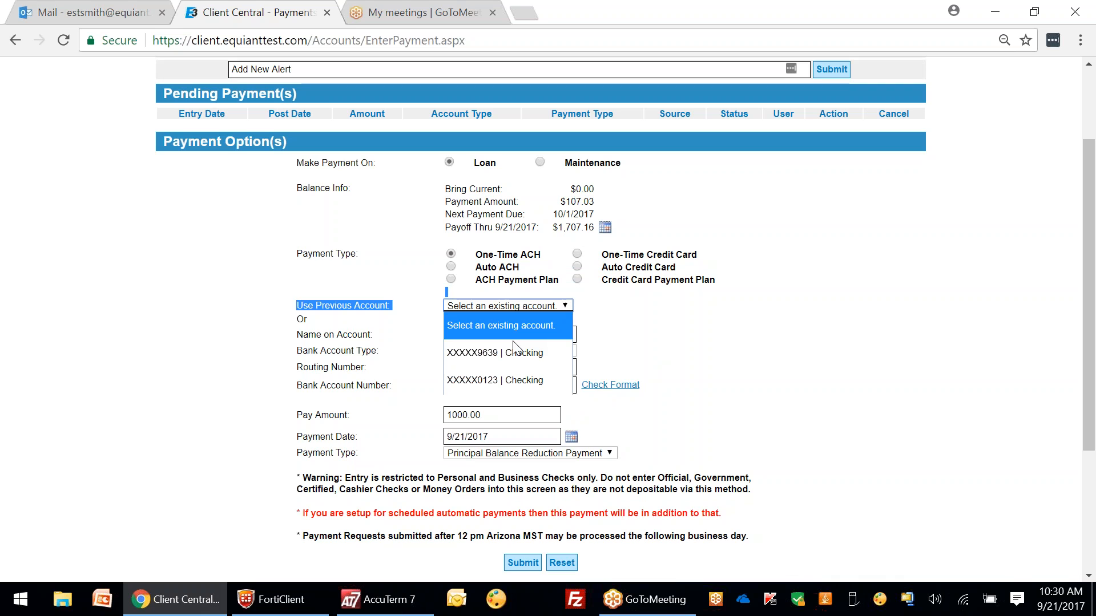
click(518, 352)
click(523, 562)
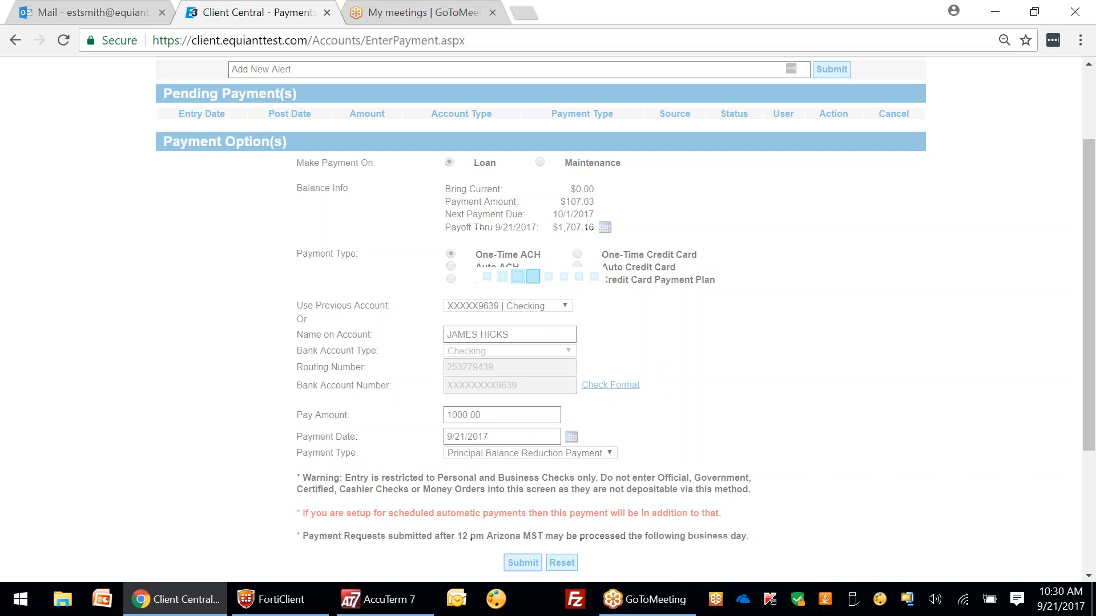
click(171, 388)
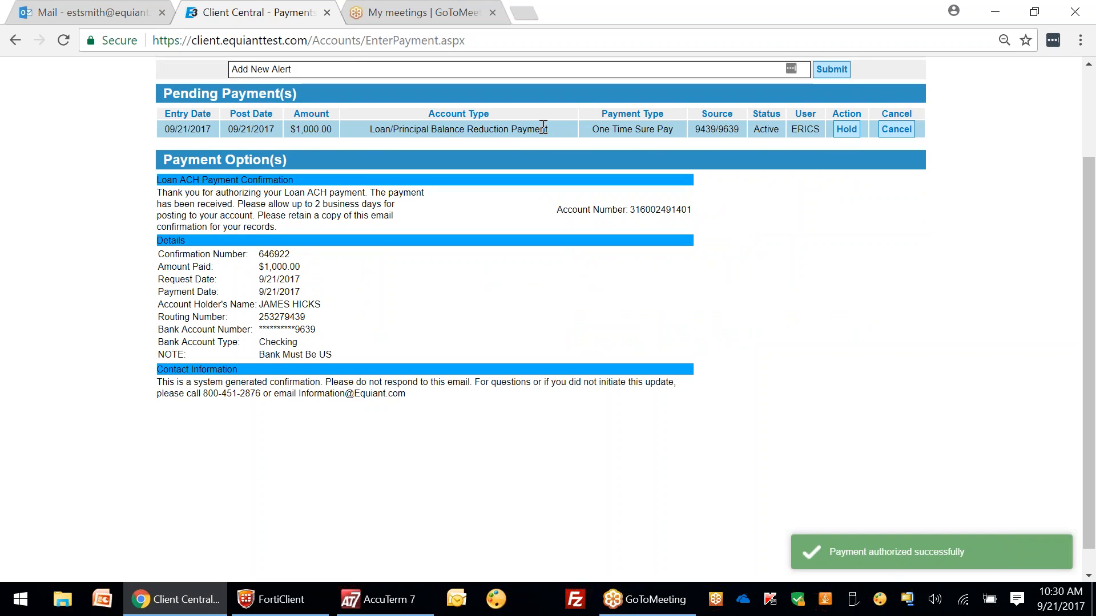
scroll(849, 241, up, 3)
Step: On a fresh Enter Payment page, set a Maintenance Auto Credit Card payment using the saved Visa expiring 9/2022
mouse_move(501, 103)
click(538, 149)
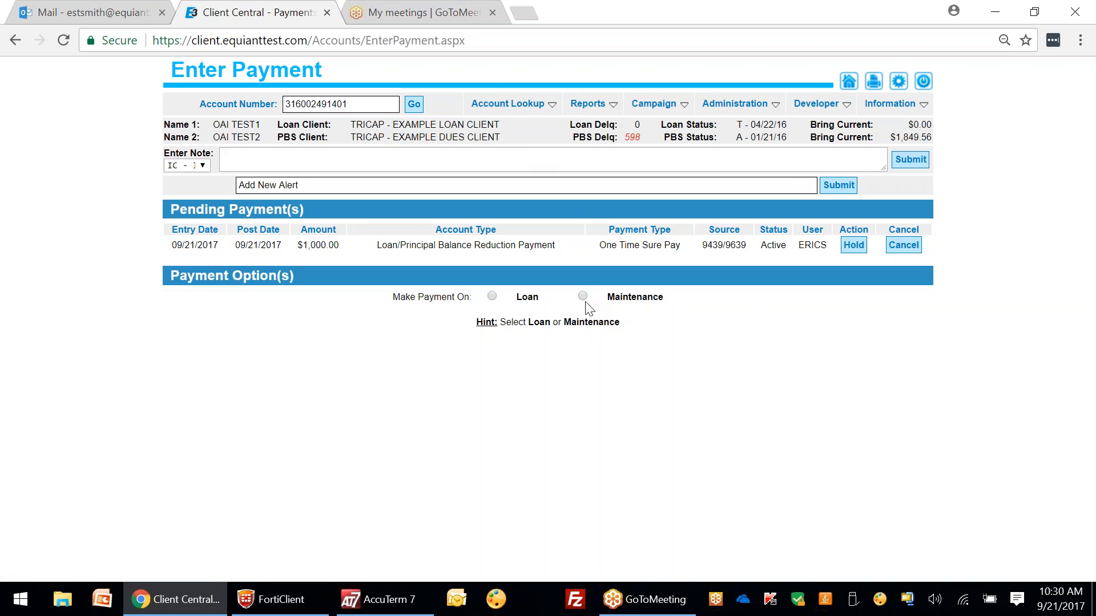
click(583, 296)
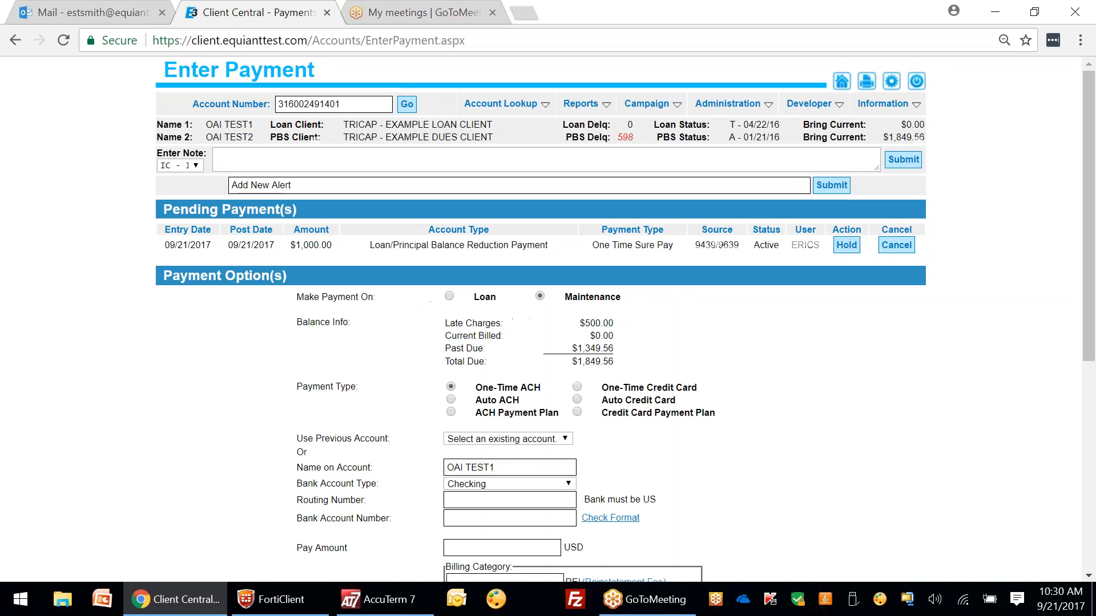
click(577, 399)
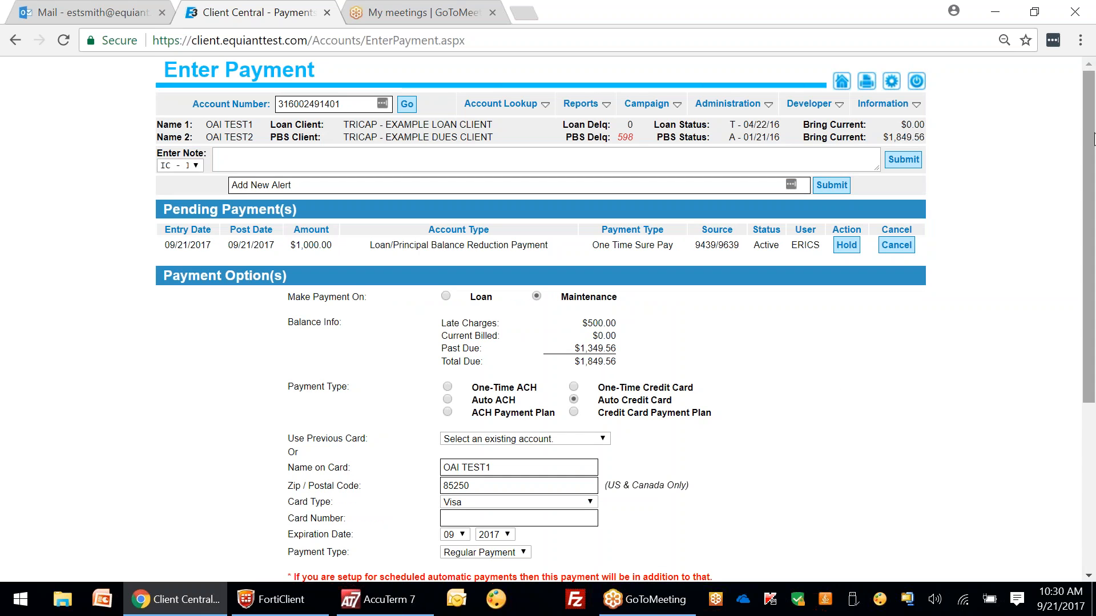
scroll(1090, 130, down, 3)
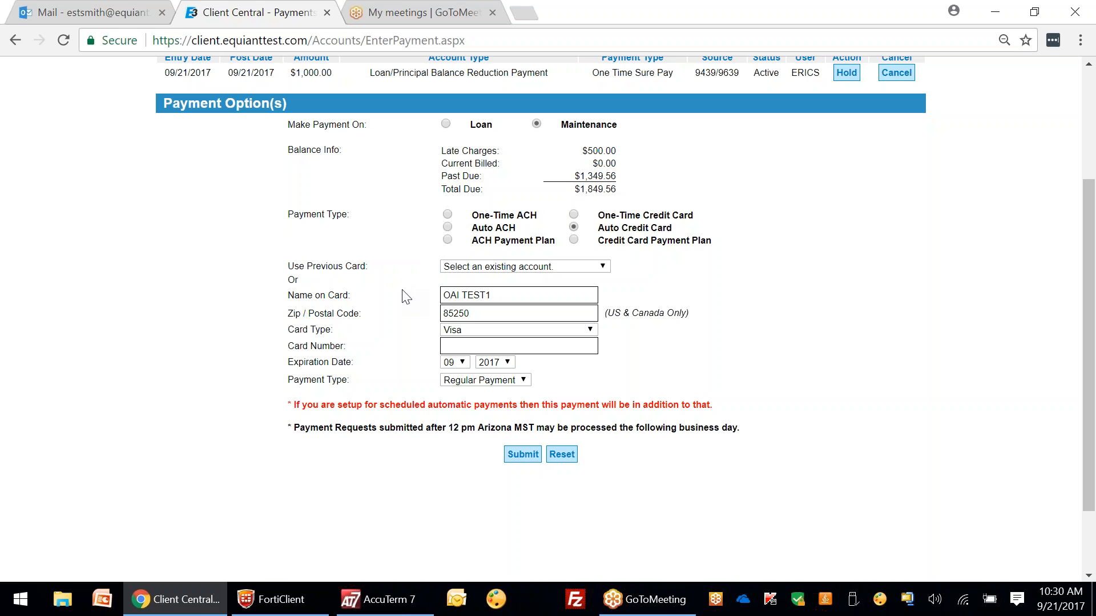
click(481, 267)
click(486, 308)
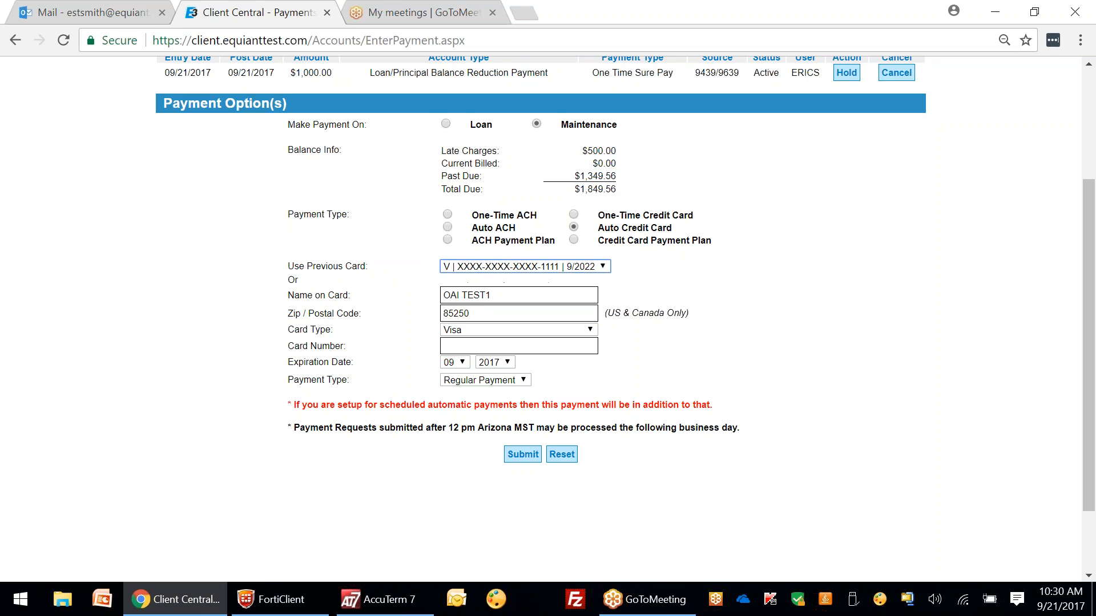
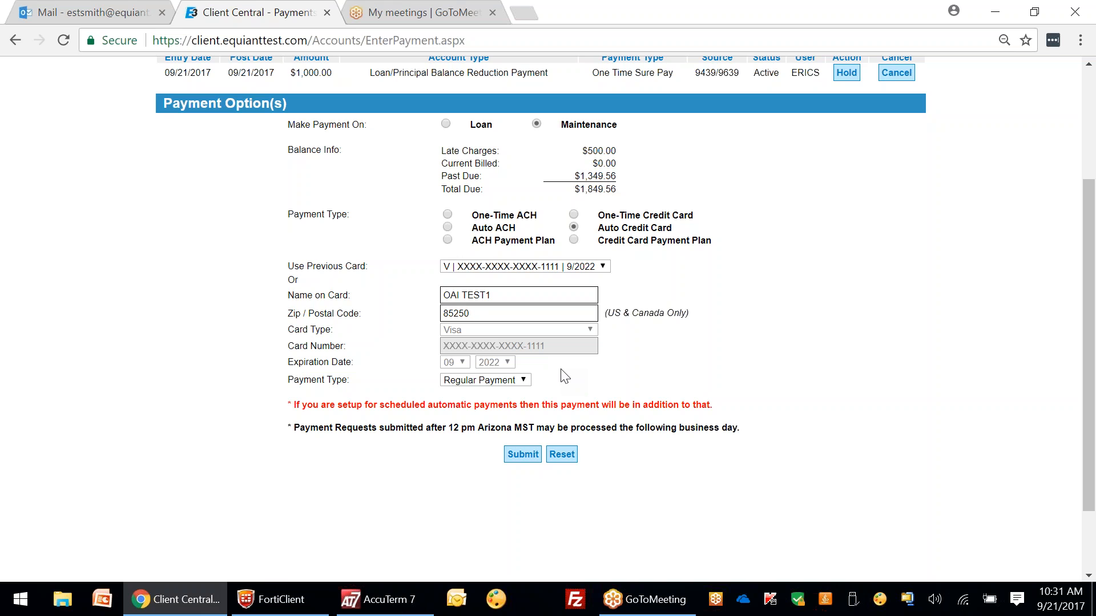
Step: Enter a 1000.00 amount on the maintenance payment, keeping the Auto Credit Card option
click(573, 215)
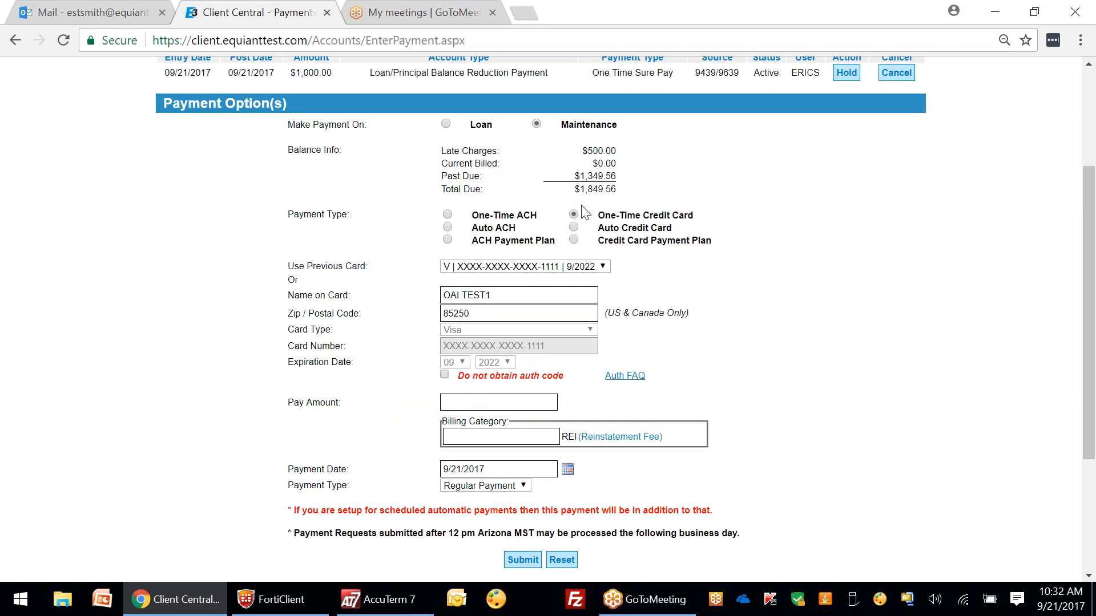
click(454, 398)
text(1000.00)
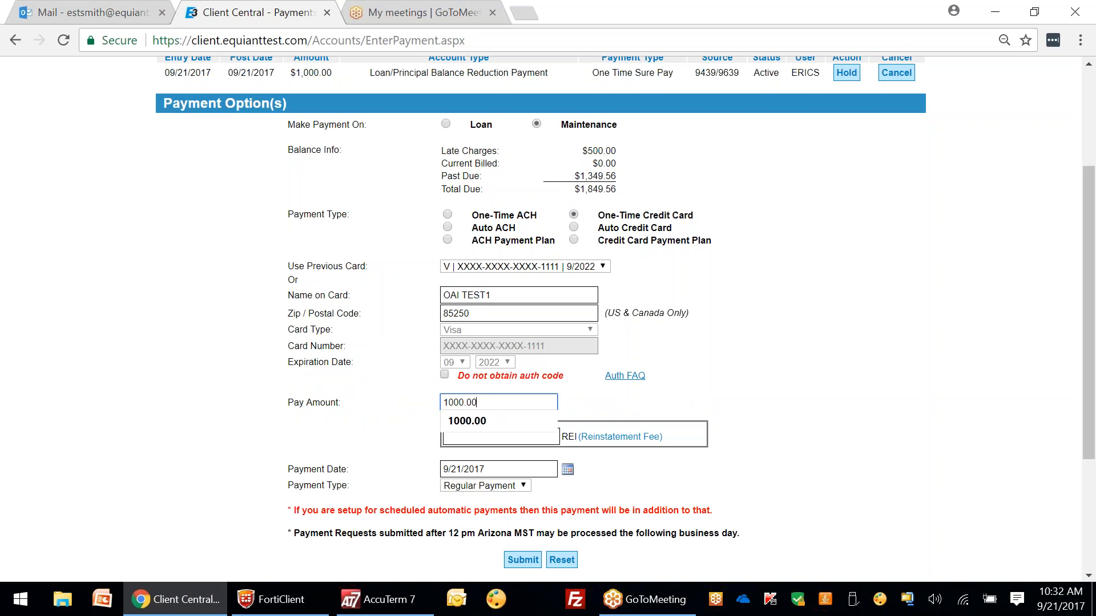
click(582, 402)
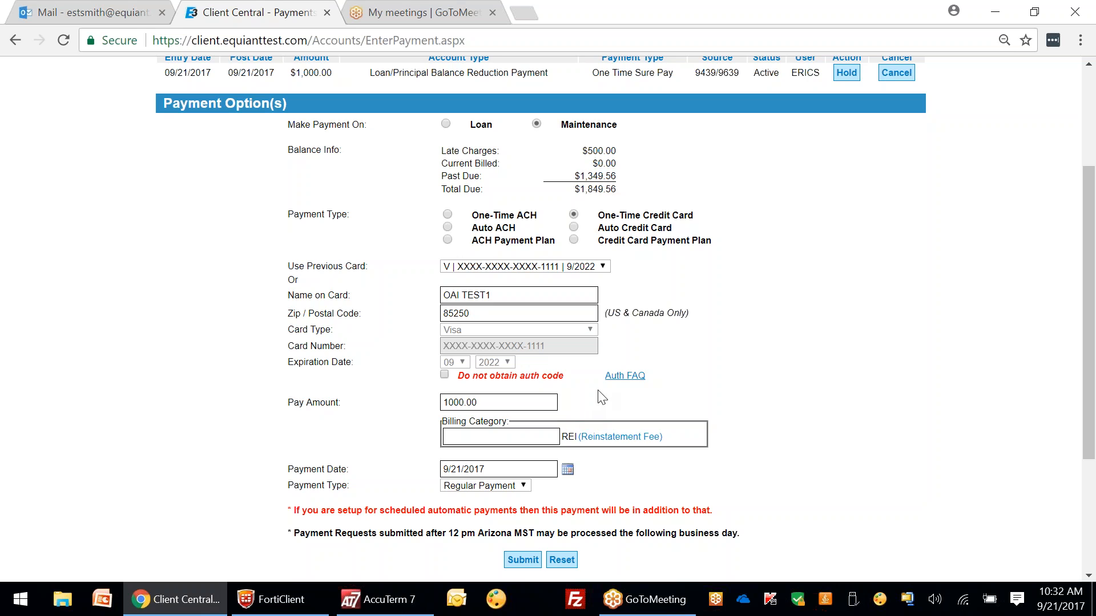
click(574, 227)
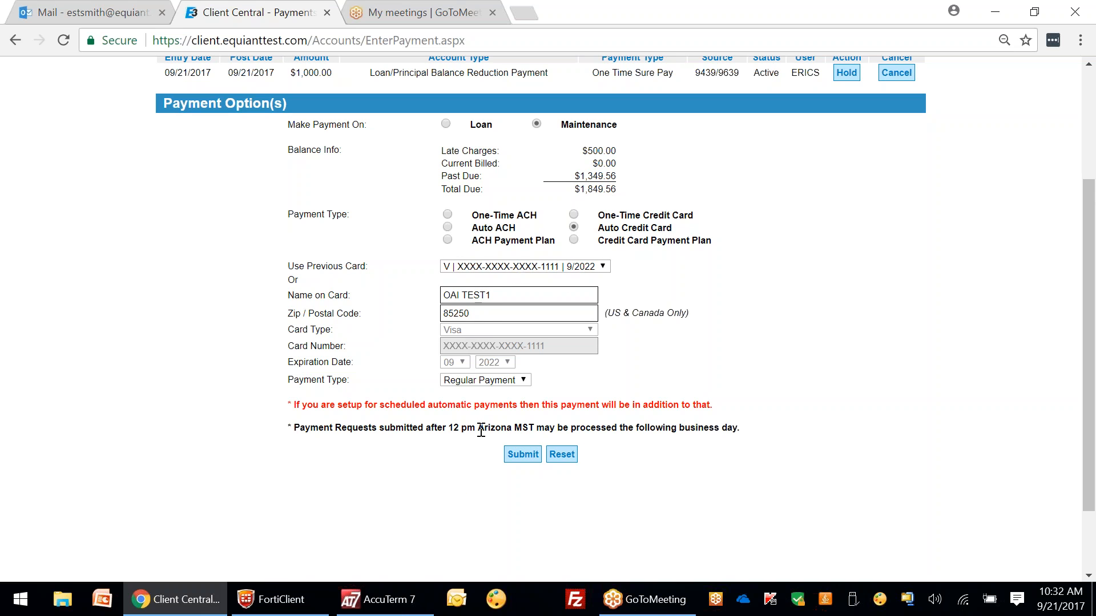
Step: Submit and authorize the automatic credit card maintenance payment
click(522, 455)
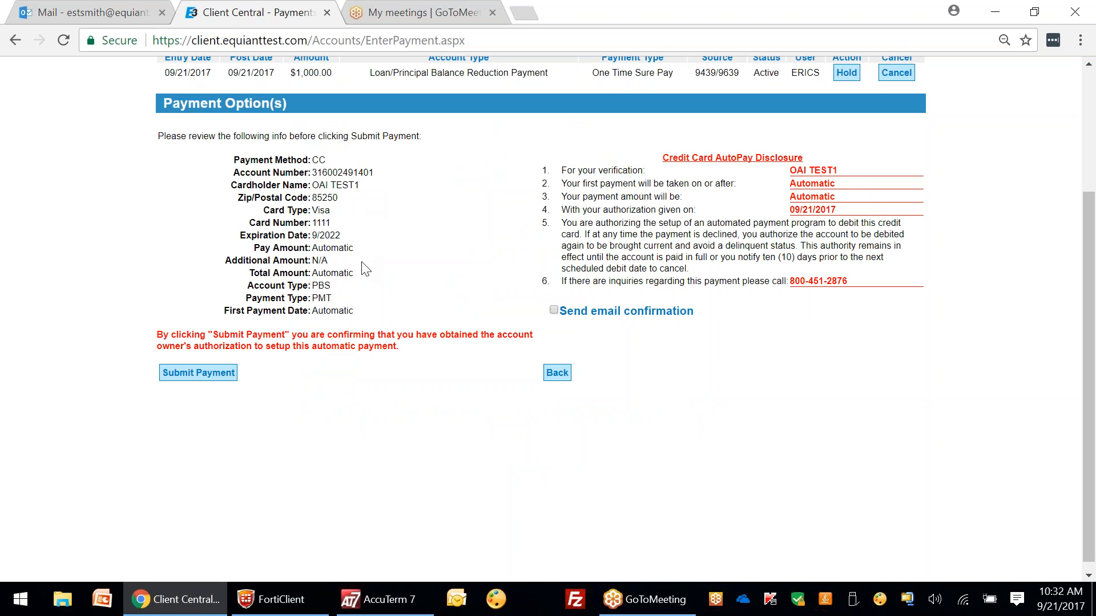
click(207, 371)
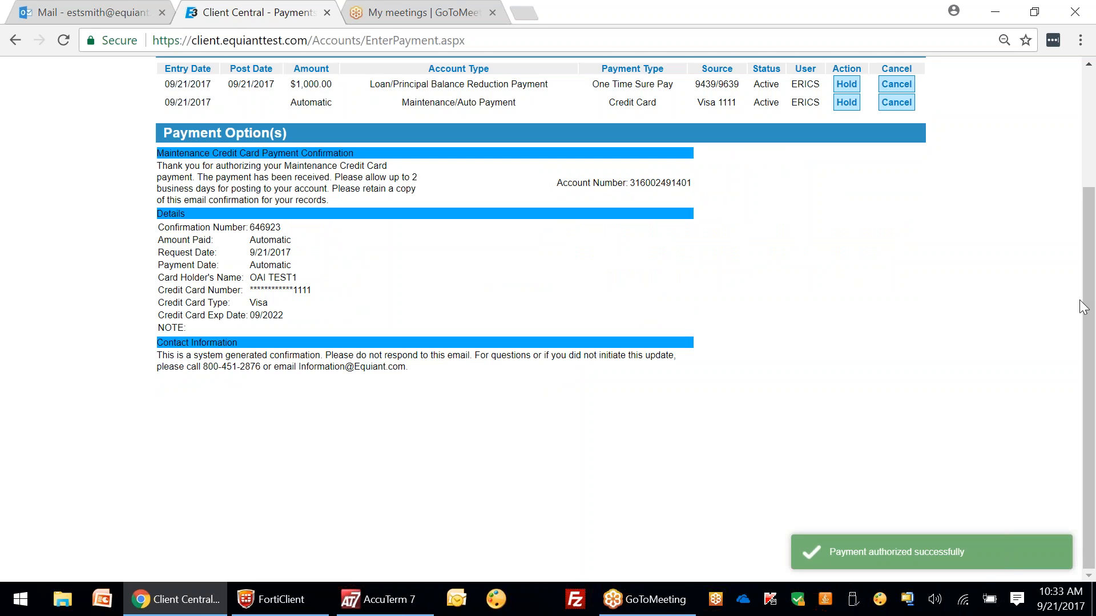
scroll(432, 296, up, 3)
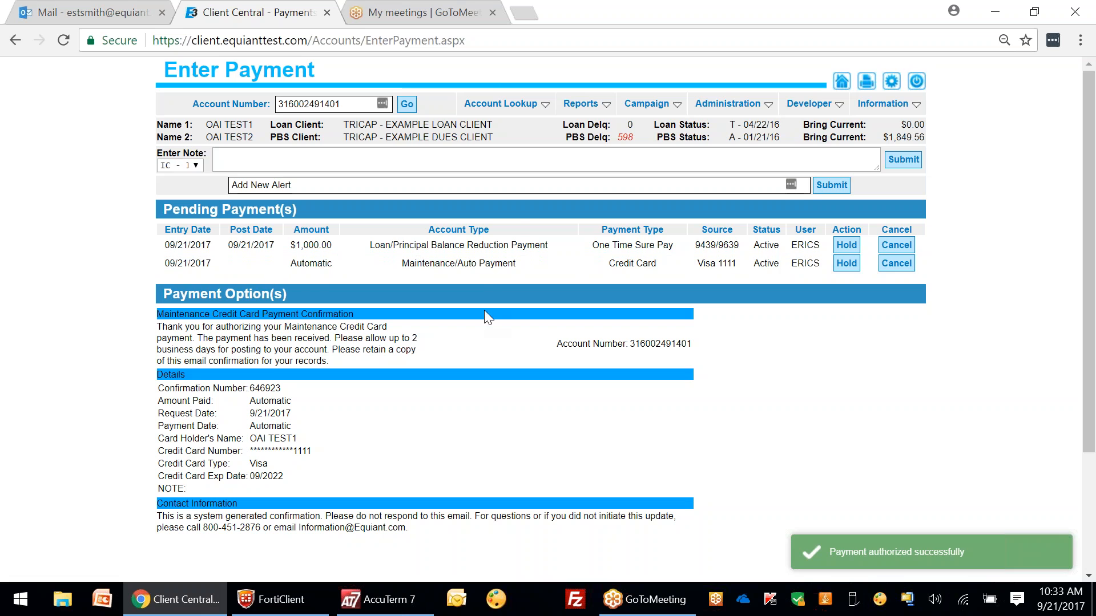
Step: Read through the account's comments, then return to the Enter Payment page
mouse_move(502, 104)
click(522, 167)
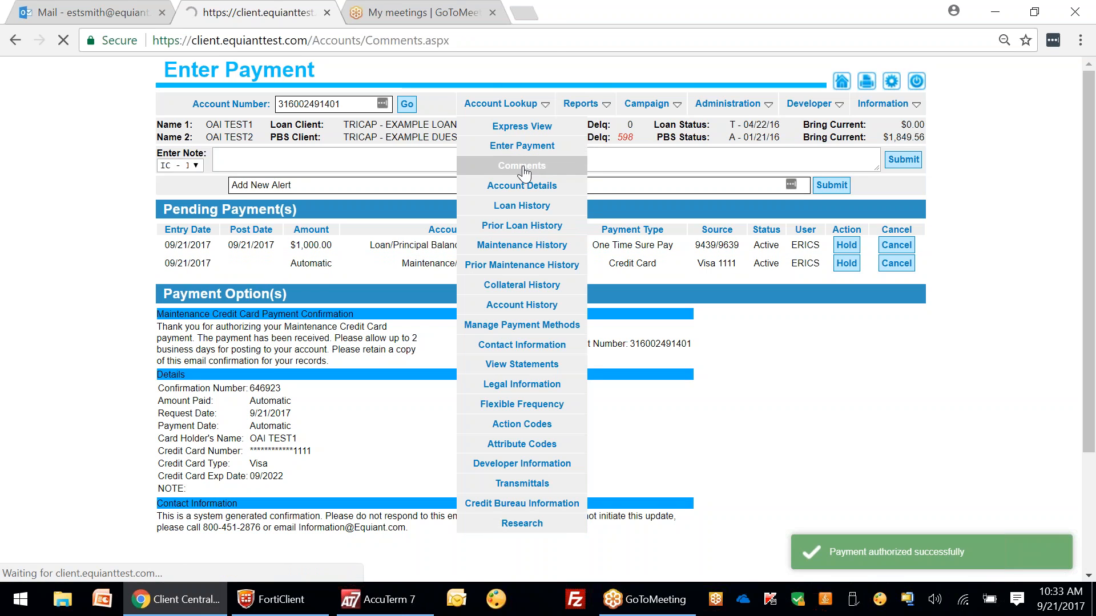
drag(1089, 144, 1090, 251)
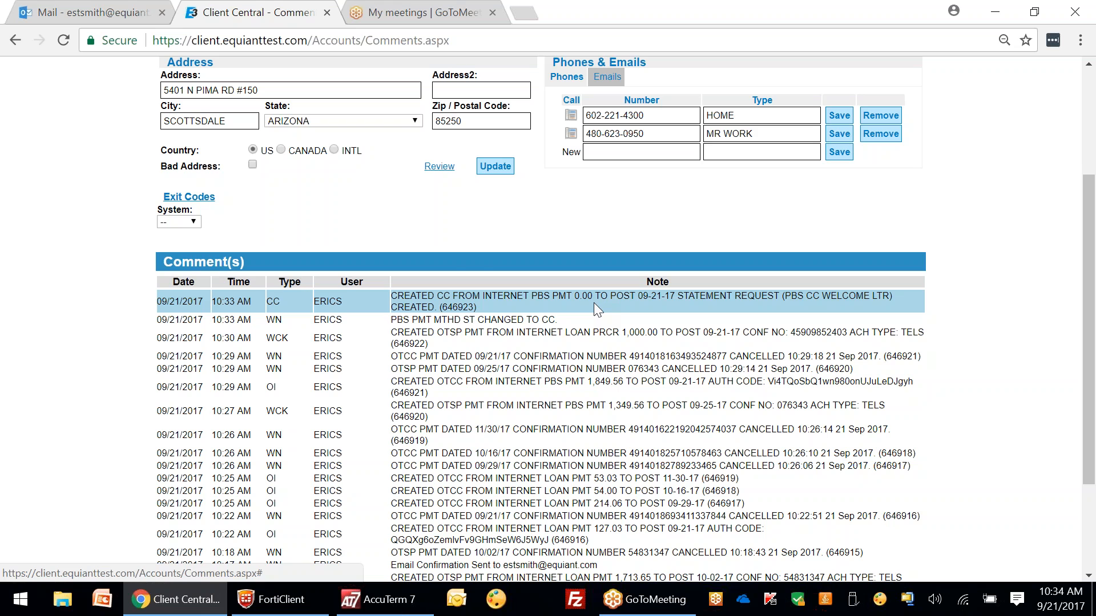
scroll(593, 303, up, 3)
mouse_move(515, 106)
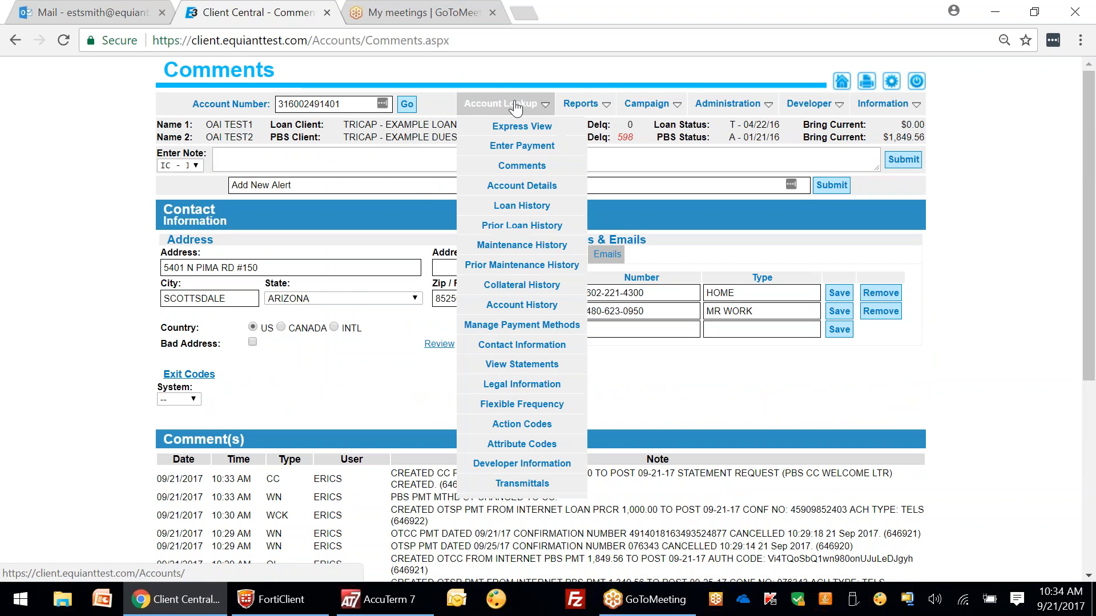
click(541, 150)
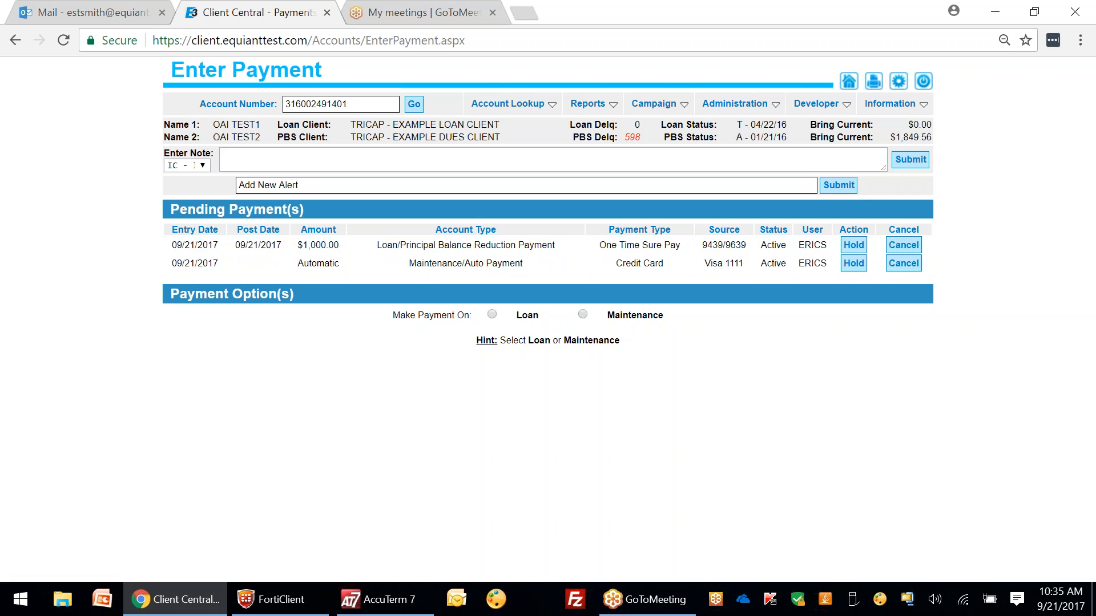
Step: Pay the $107.03 loan amount by Auto ACH from the first saved checking account and authorize it
click(492, 314)
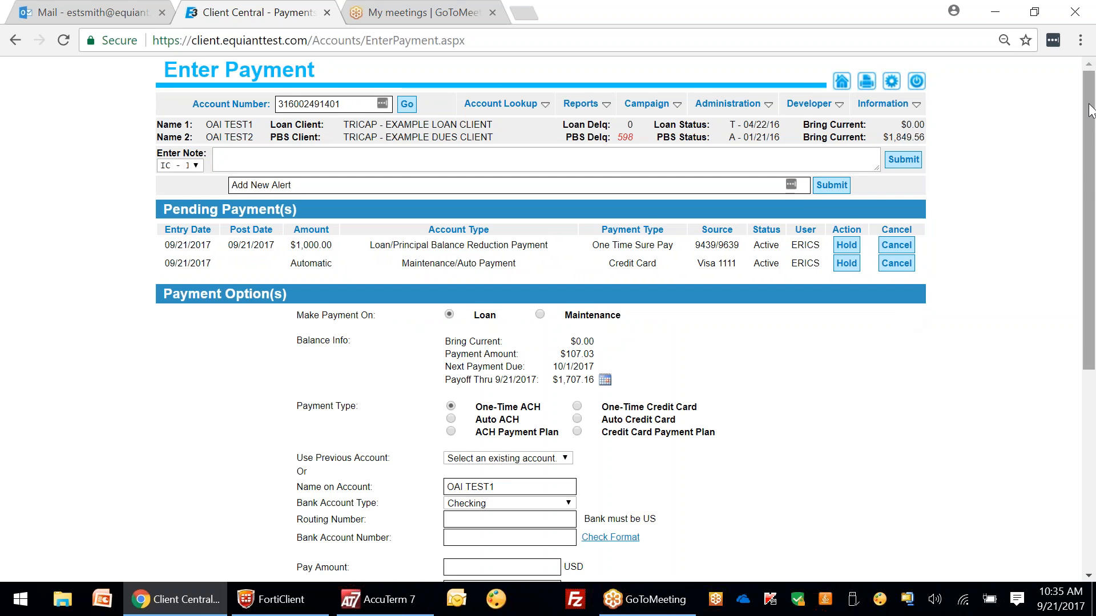
scroll(1091, 133, down, 3)
click(587, 195)
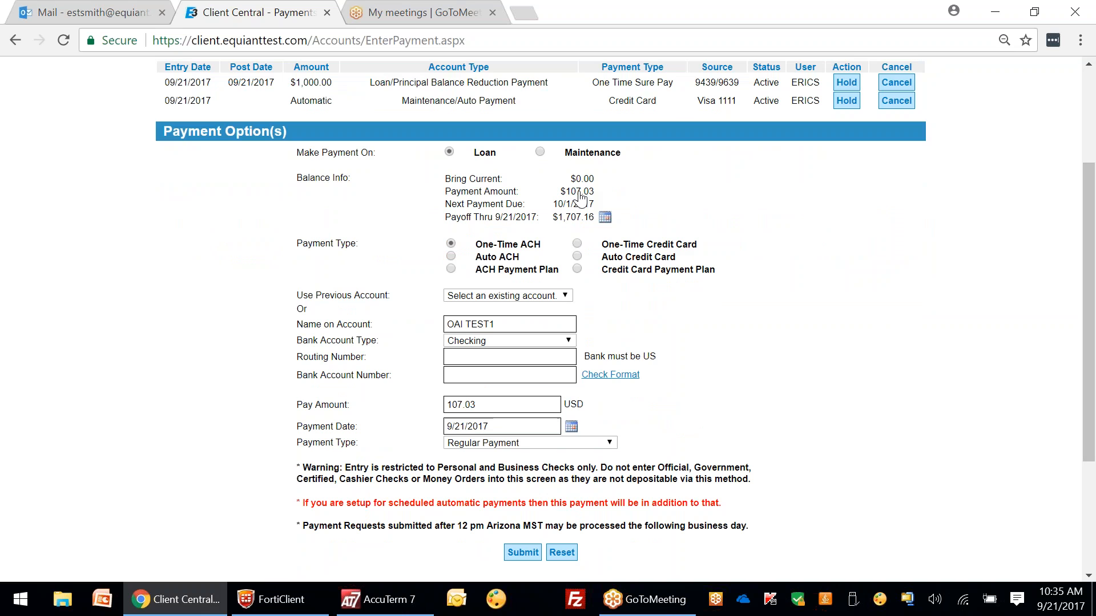
click(451, 256)
click(510, 301)
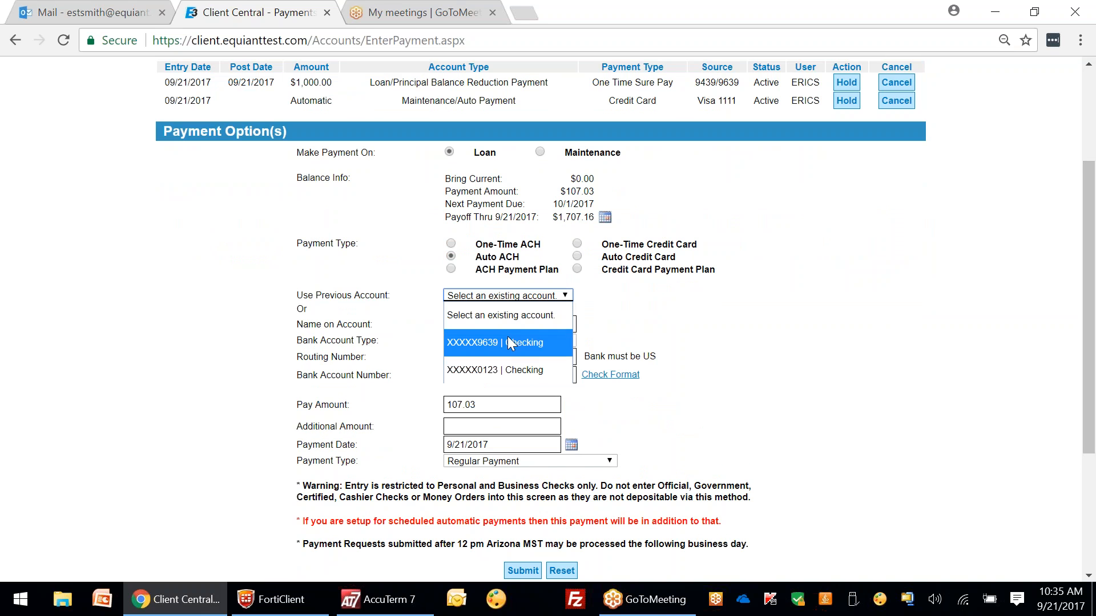
click(507, 342)
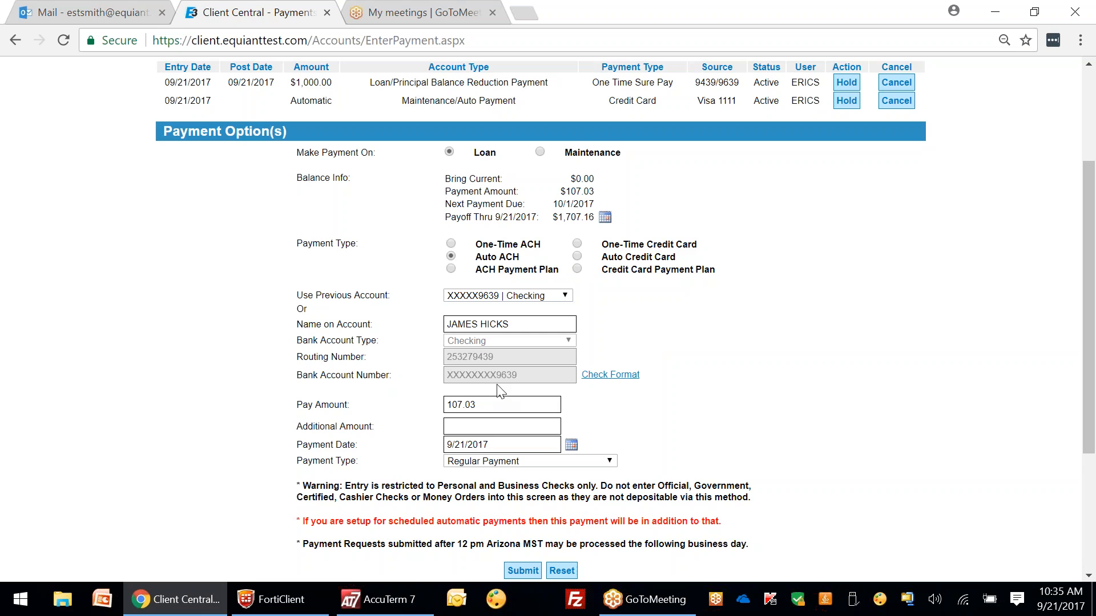
scroll(500, 388, down, 3)
click(519, 361)
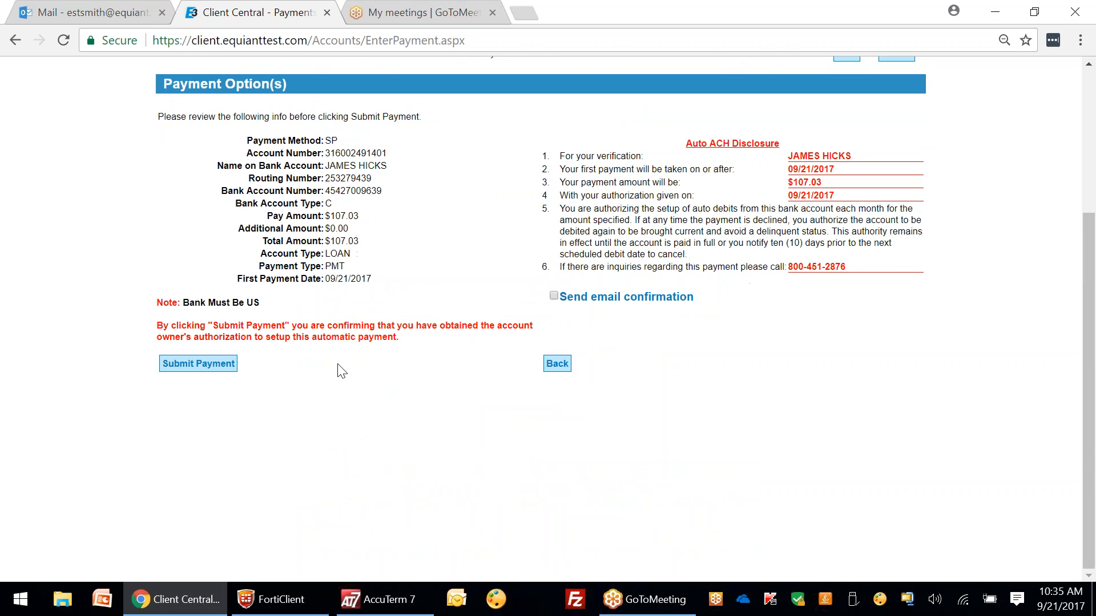
click(231, 363)
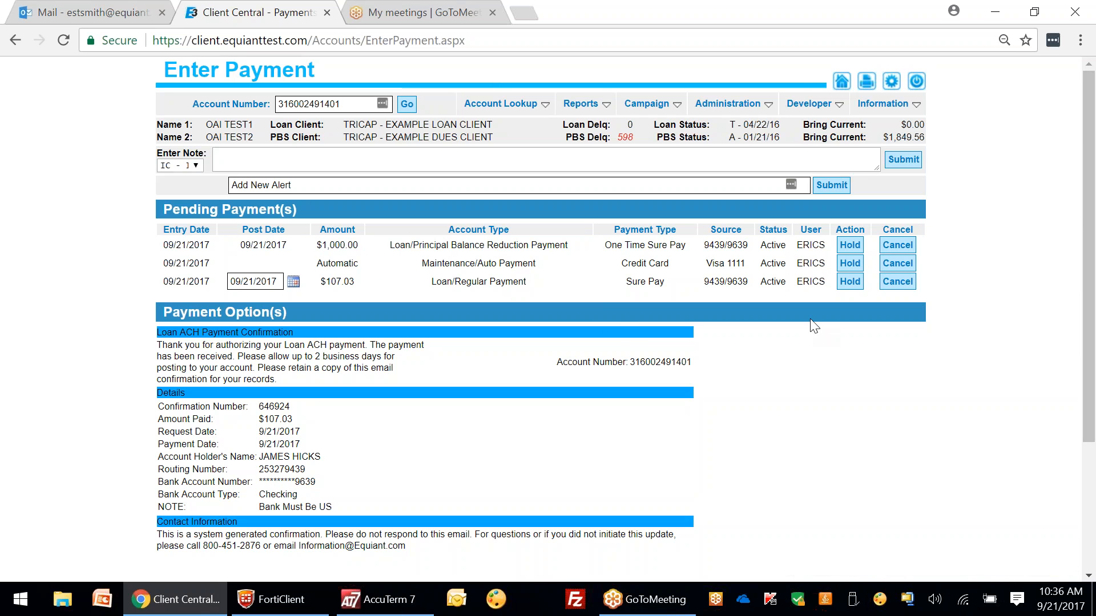
Step: Change the $107.03 pending payment's post date to 10/16/2017
click(293, 282)
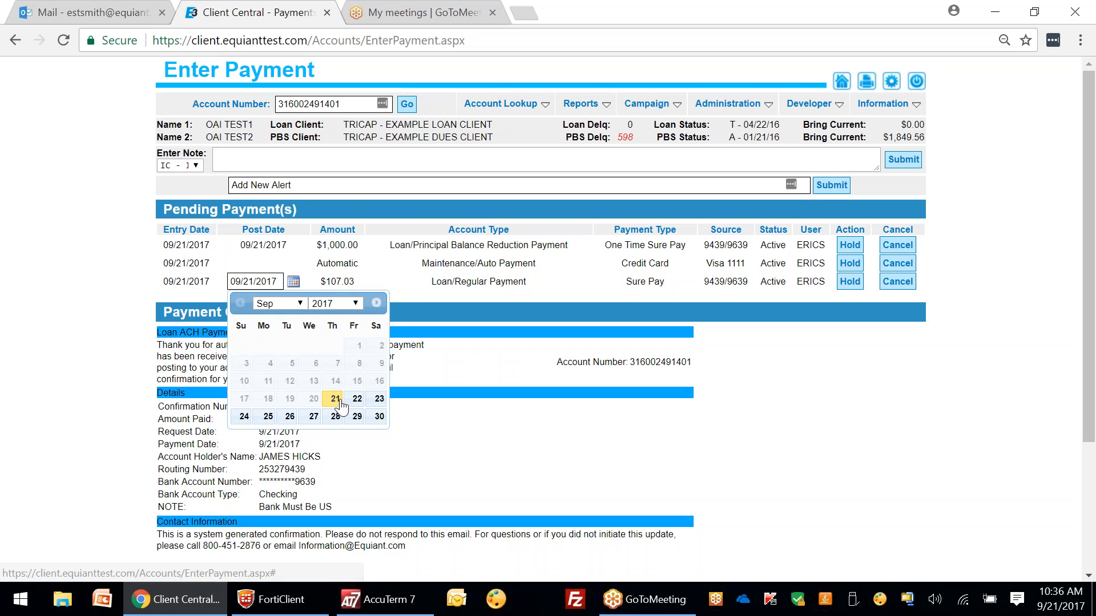
click(267, 417)
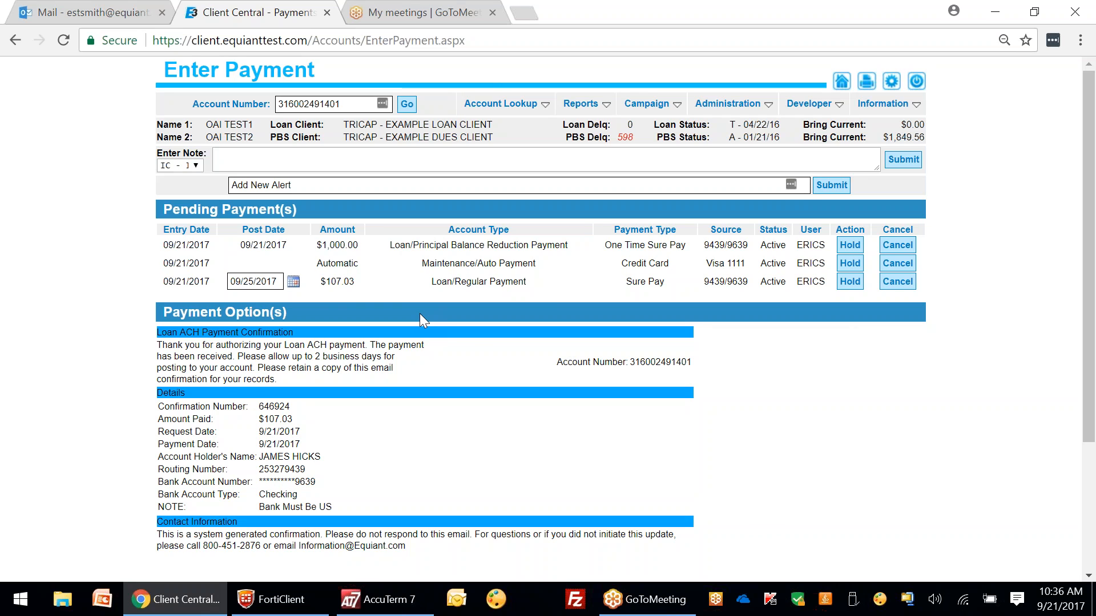
mouse_move(630, 127)
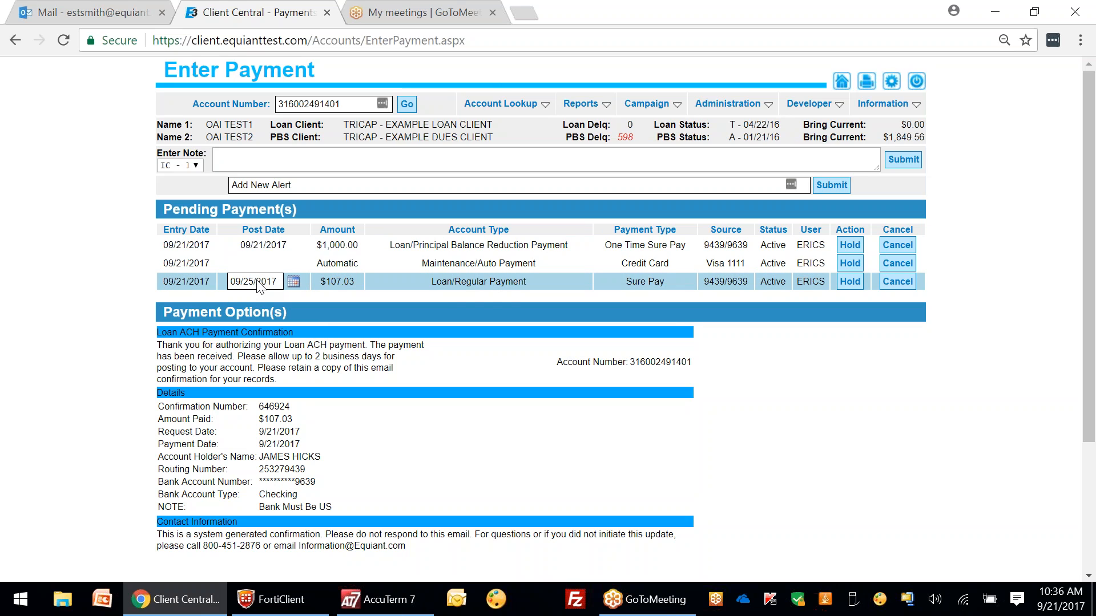
mouse_move(647, 103)
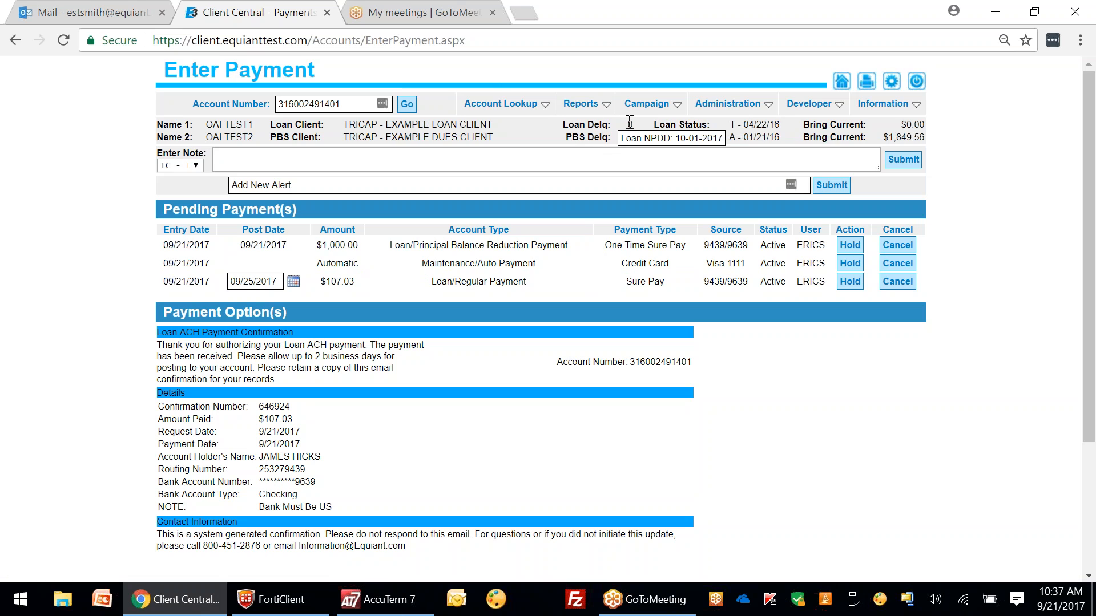
click(292, 281)
click(377, 304)
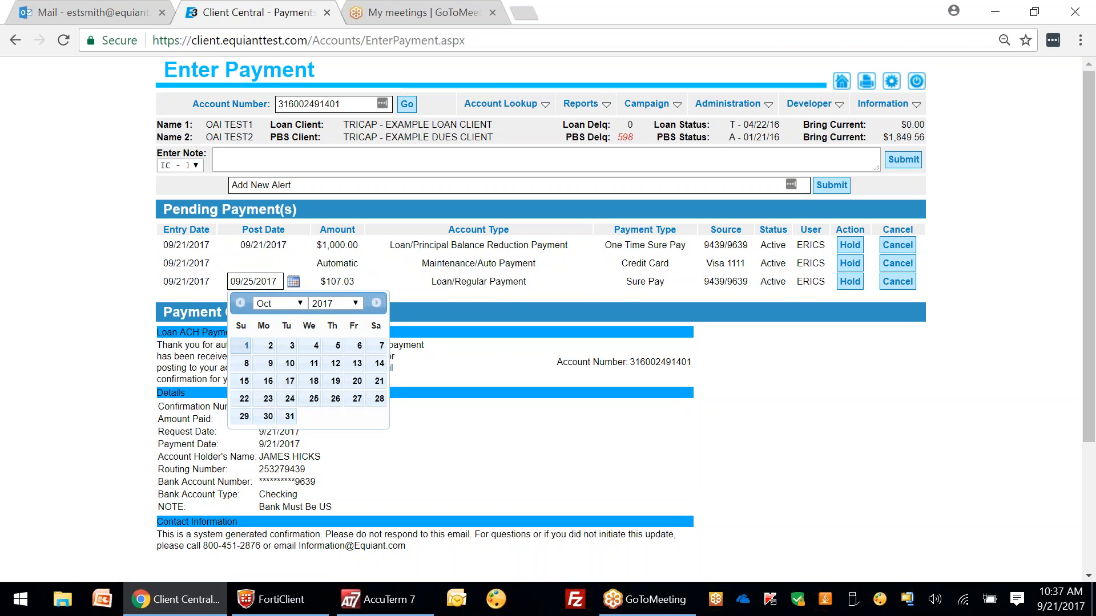
click(264, 380)
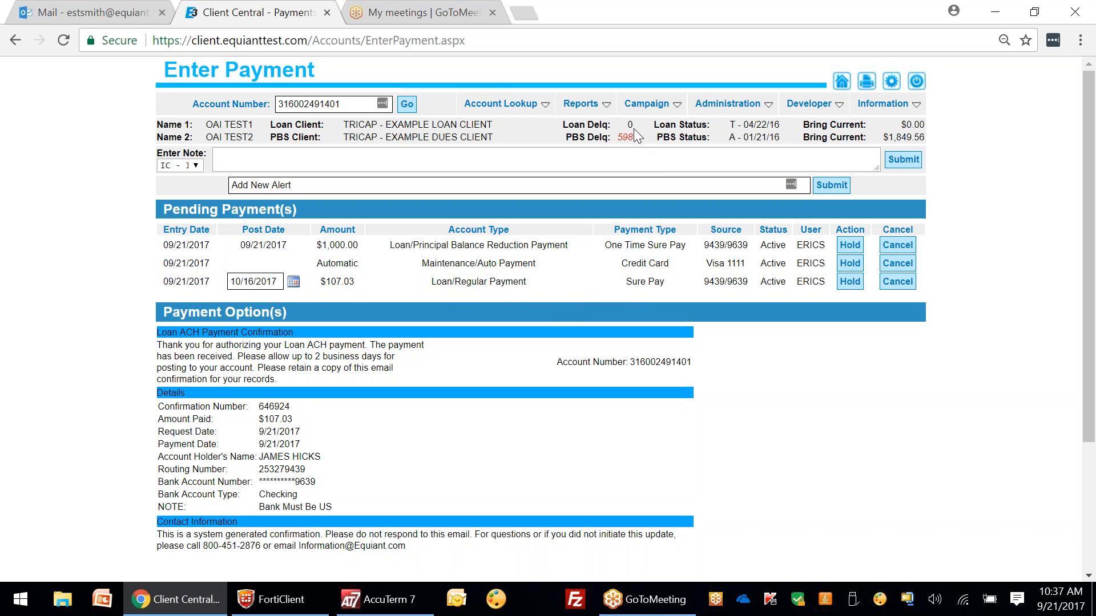
Step: Go to Account Lookup > Account Details
mouse_move(625, 135)
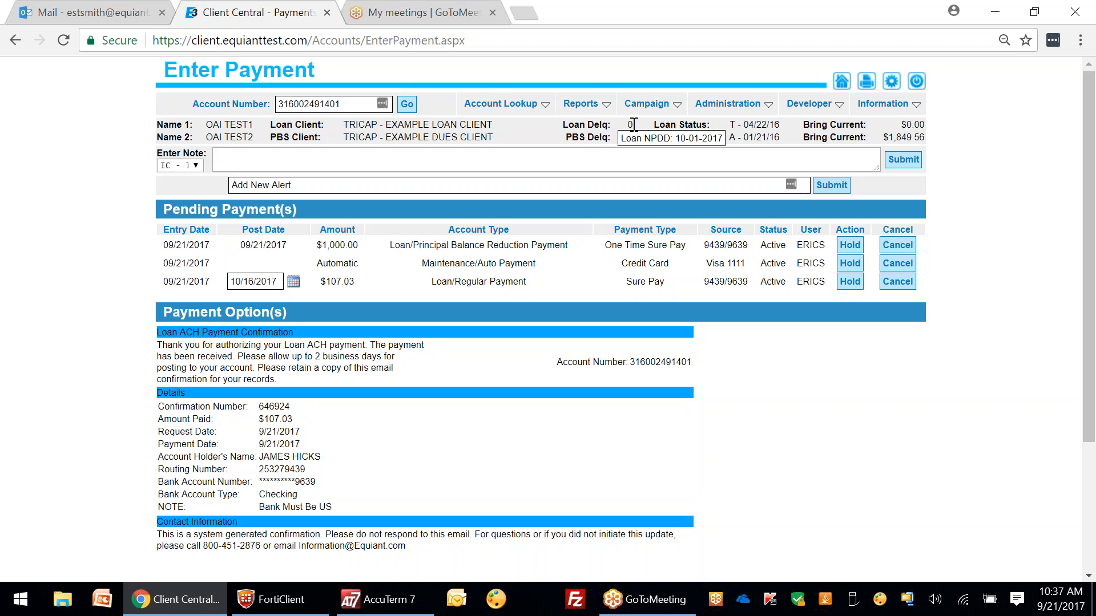
click(500, 103)
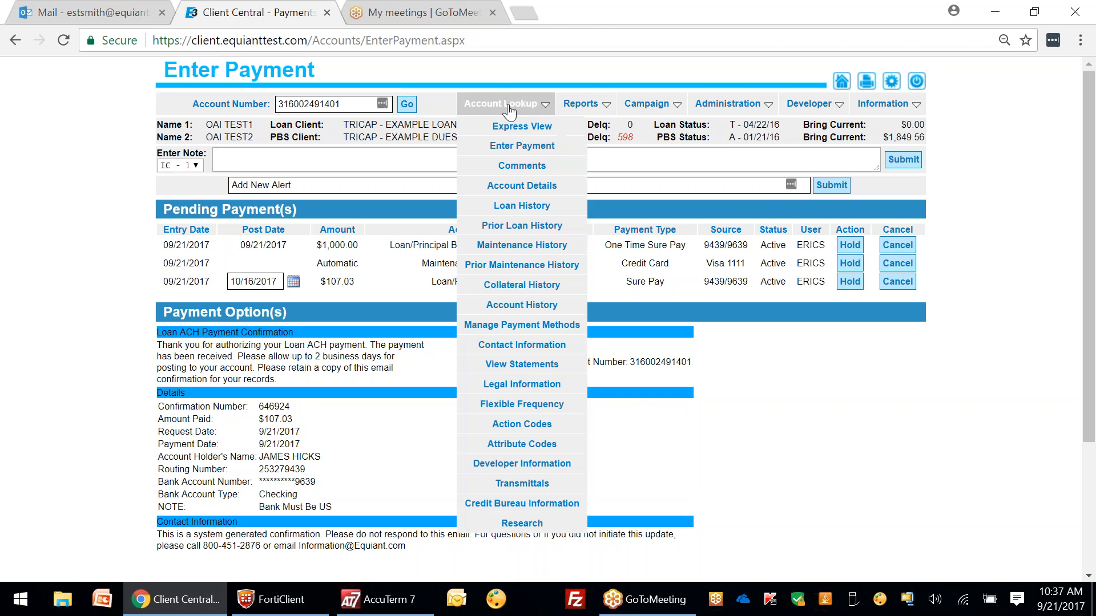
click(552, 194)
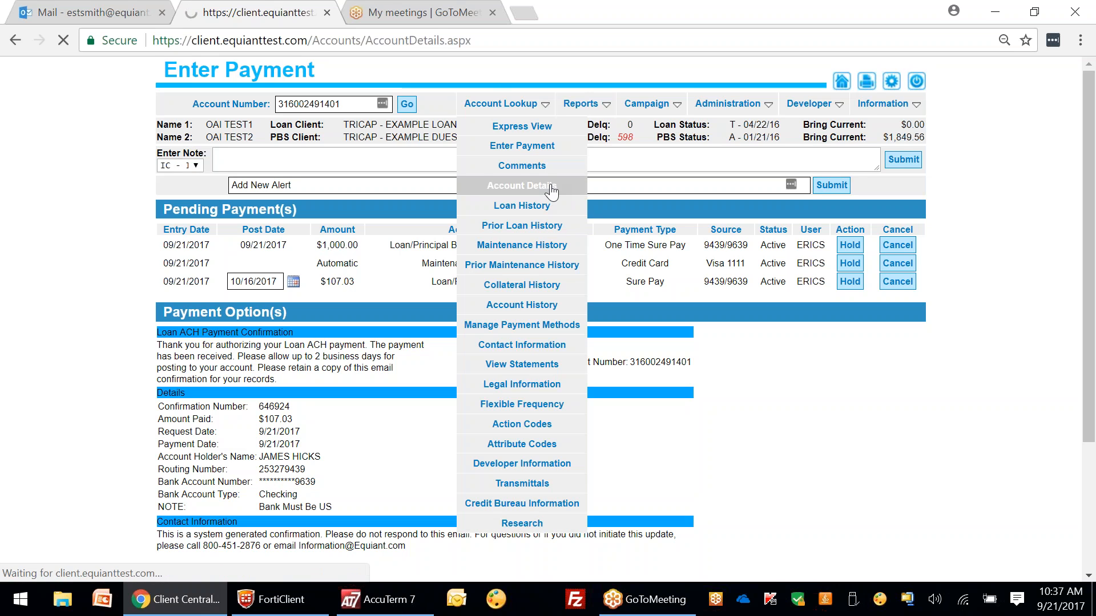
Step: Review the contact and loan balance details, and expand Loan Terms for rate and CPA history
scroll(571, 257, down, 9)
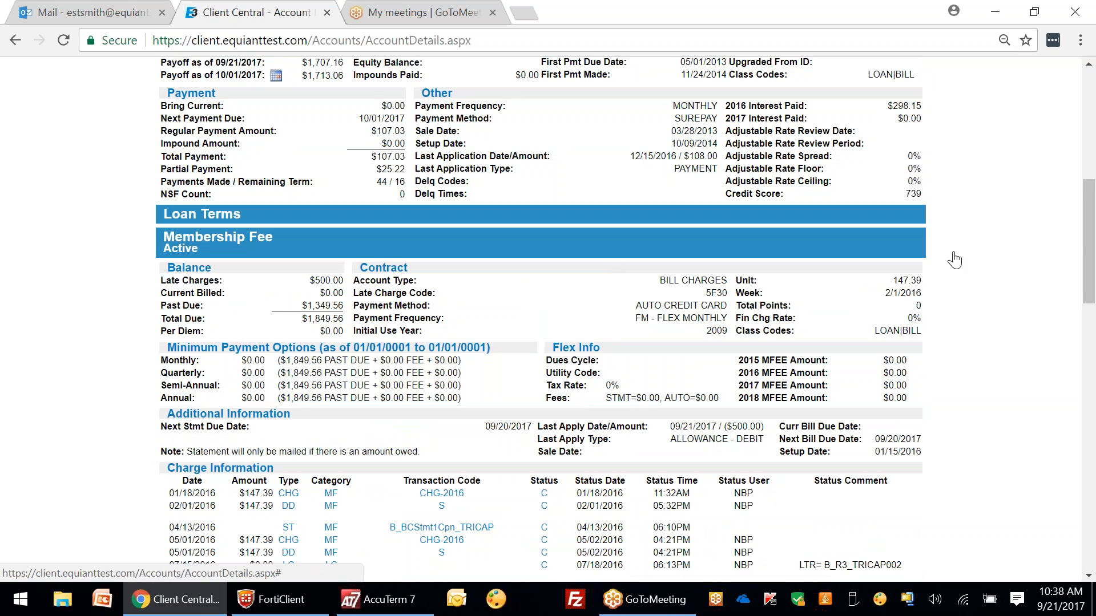
drag(1089, 253, 1093, 294)
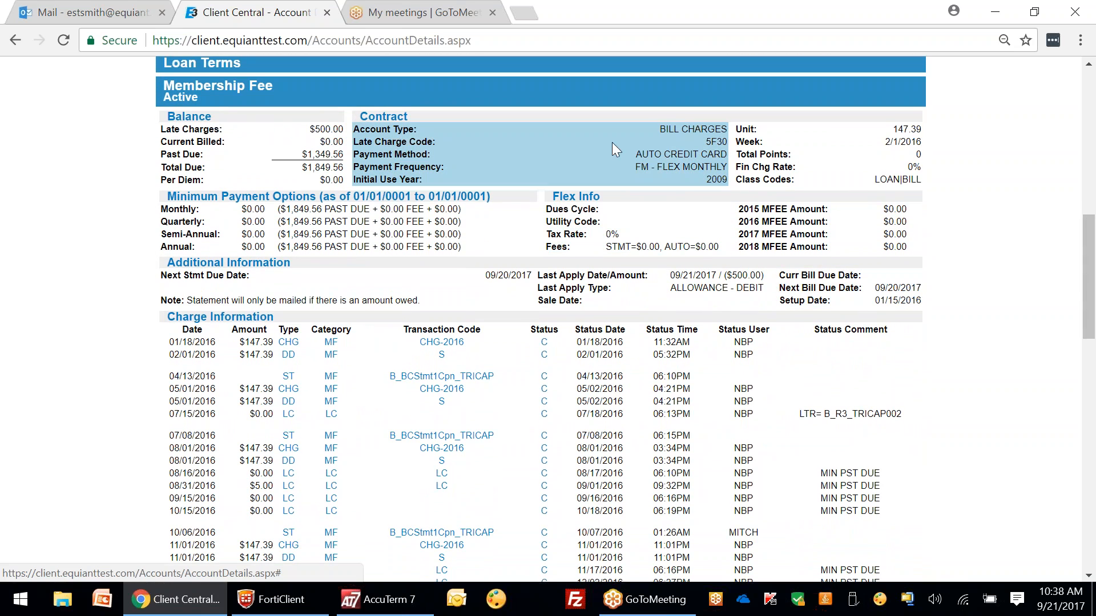
mouse_move(714, 141)
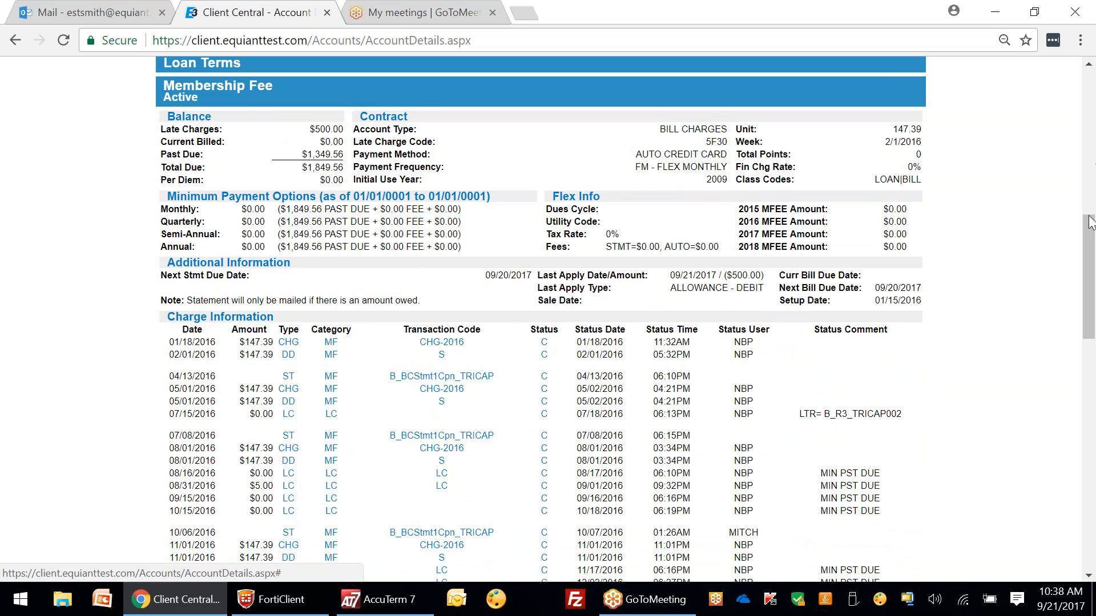
drag(1091, 242, 1091, 203)
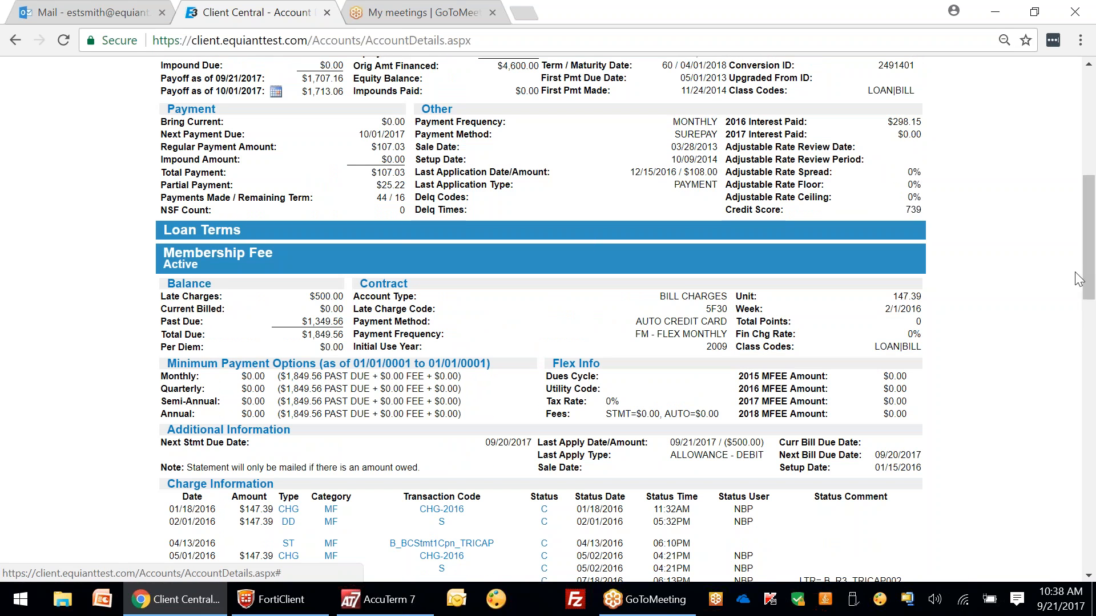
drag(1090, 275, 1090, 247)
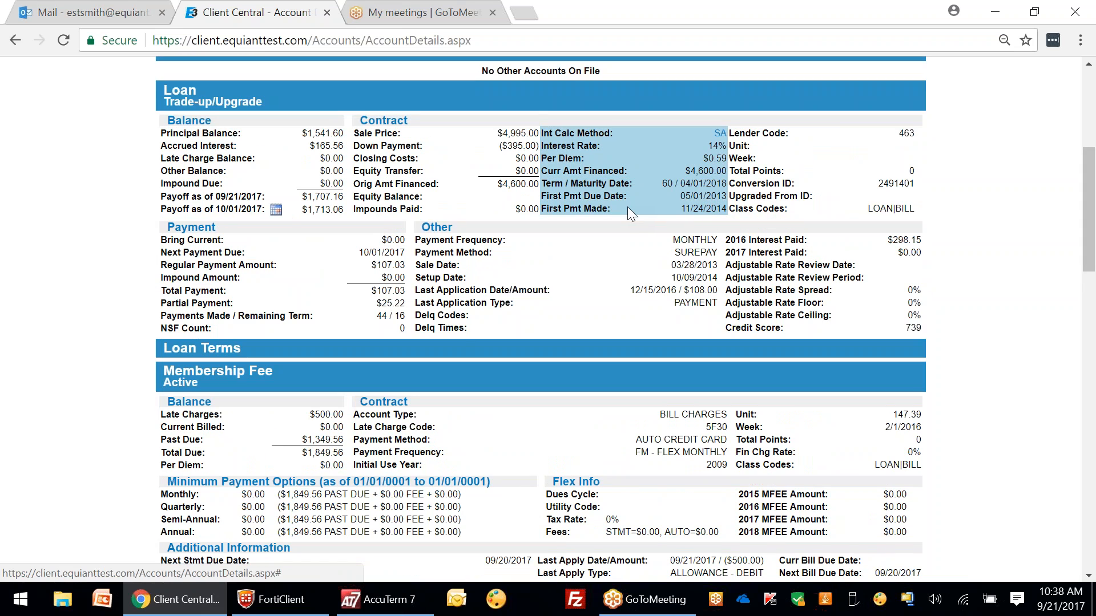
click(224, 351)
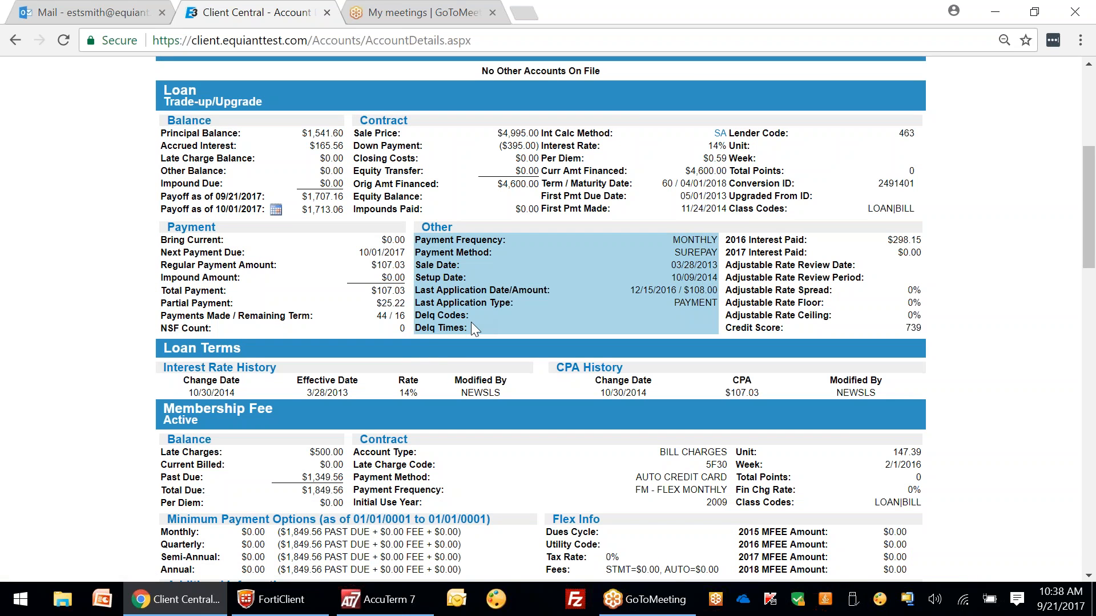
scroll(470, 321, up, 6)
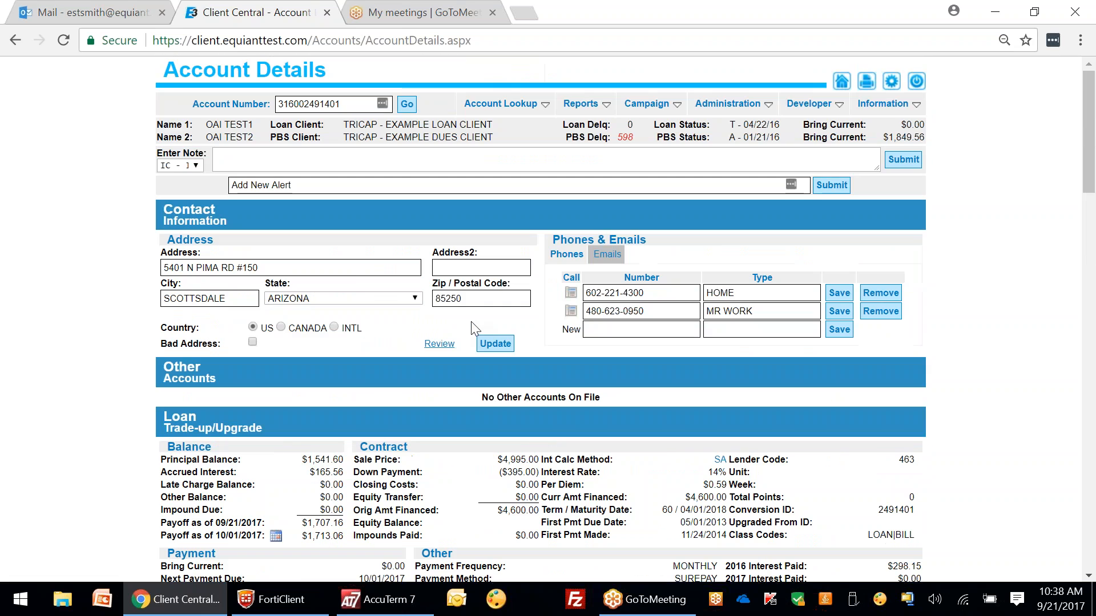
click(501, 103)
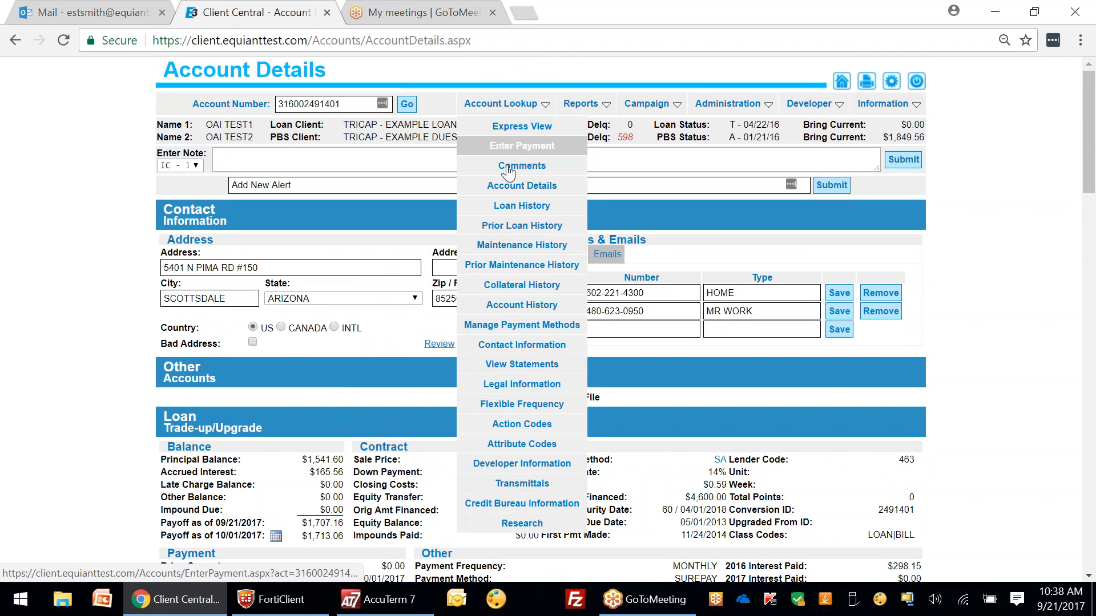
Step: Open the Loan History Report, expand Loan Terms and view the Amortization Schedule
click(511, 212)
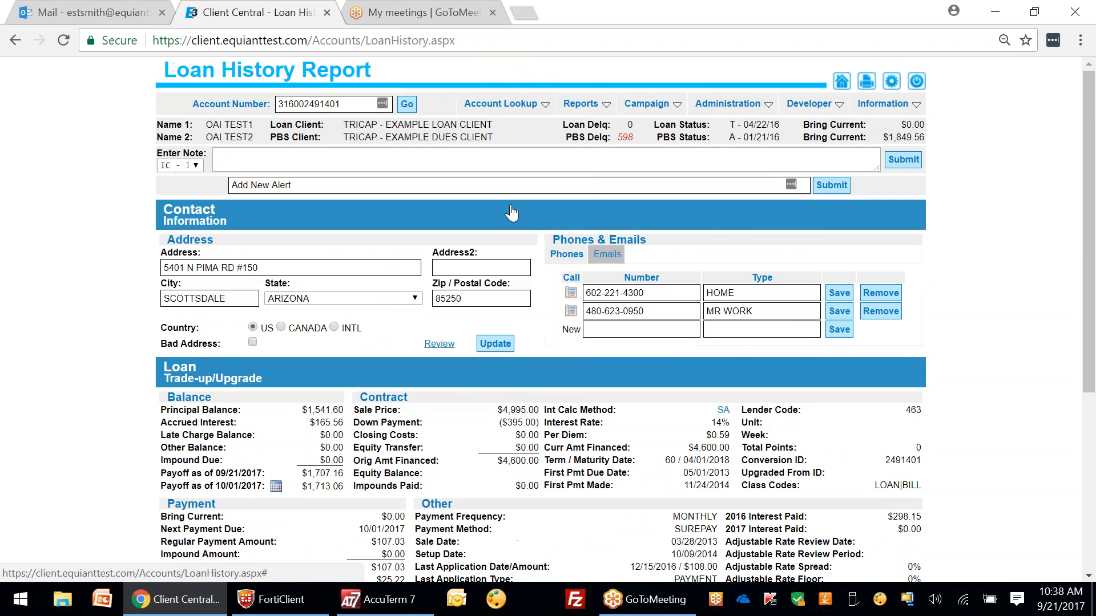
scroll(512, 212, down, 5)
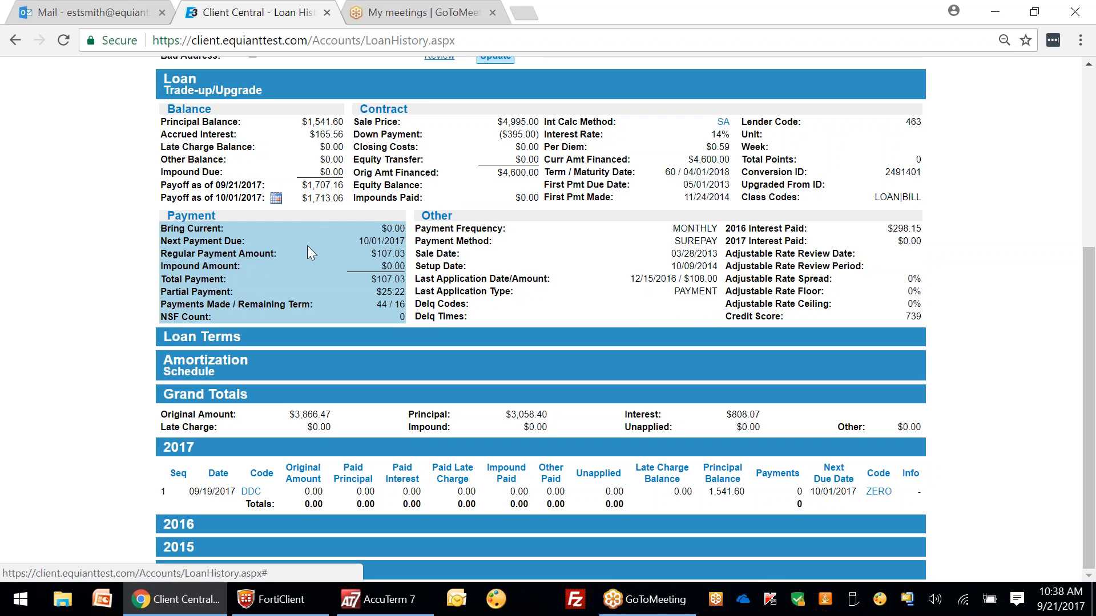
click(433, 336)
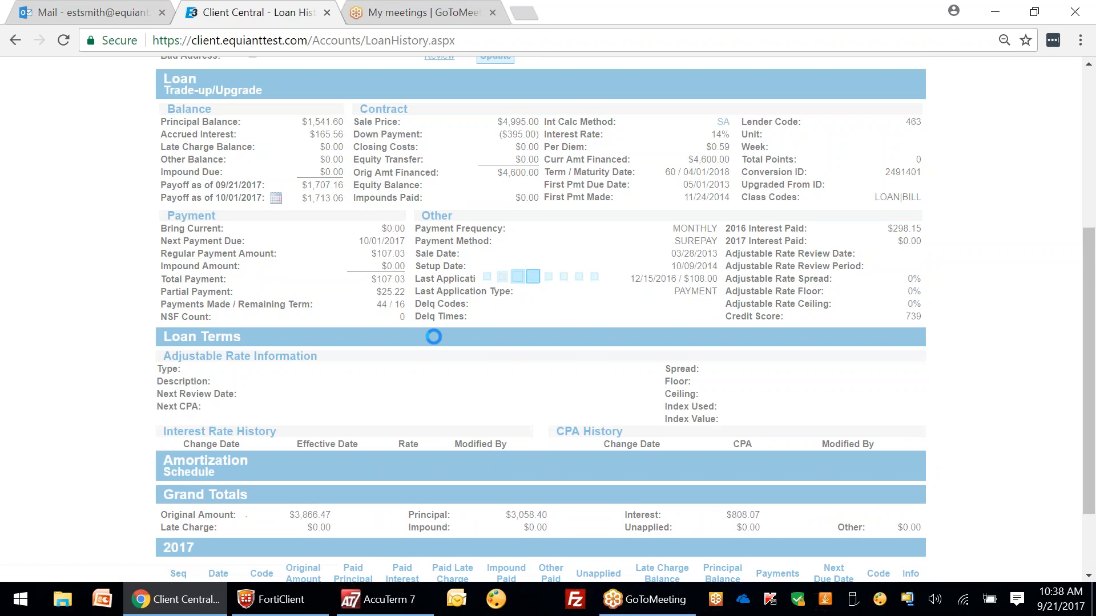
scroll(448, 351, down, 1)
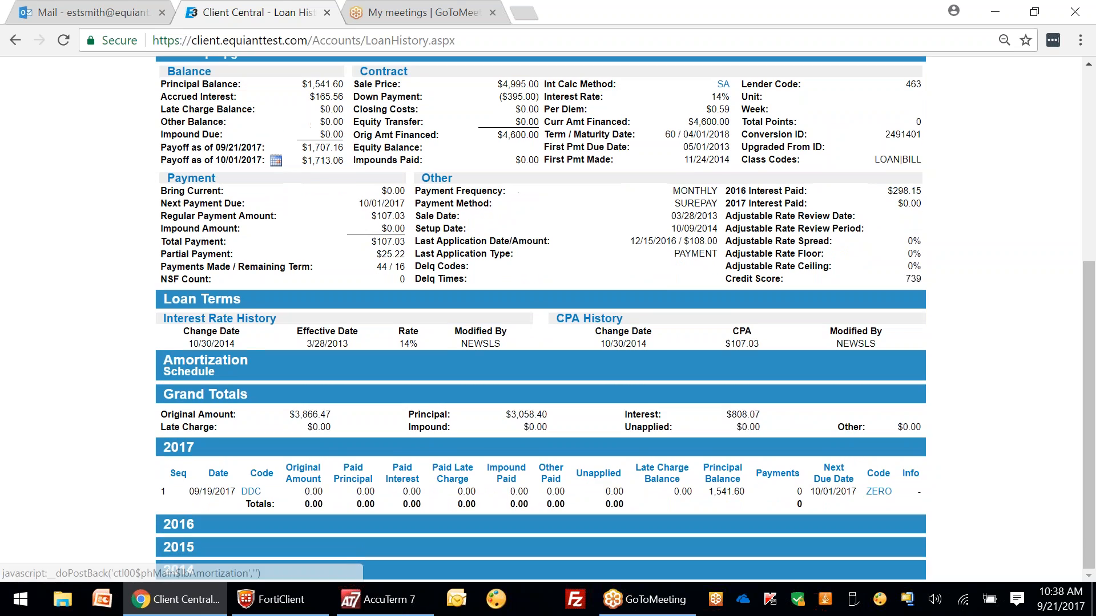
click(495, 367)
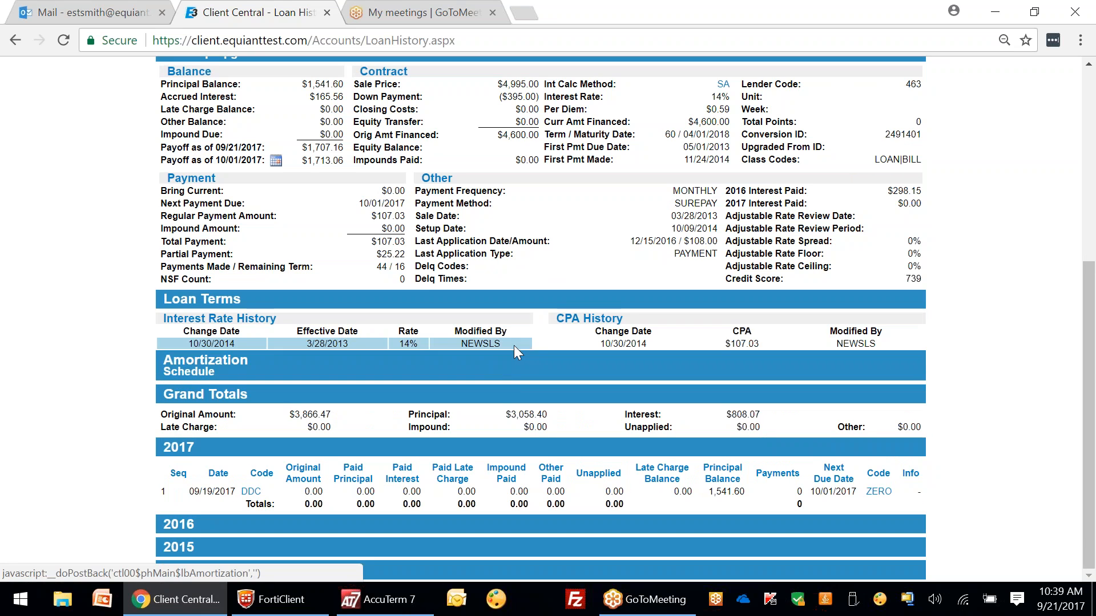
scroll(520, 301, up, 1)
scroll(520, 301, up, 5)
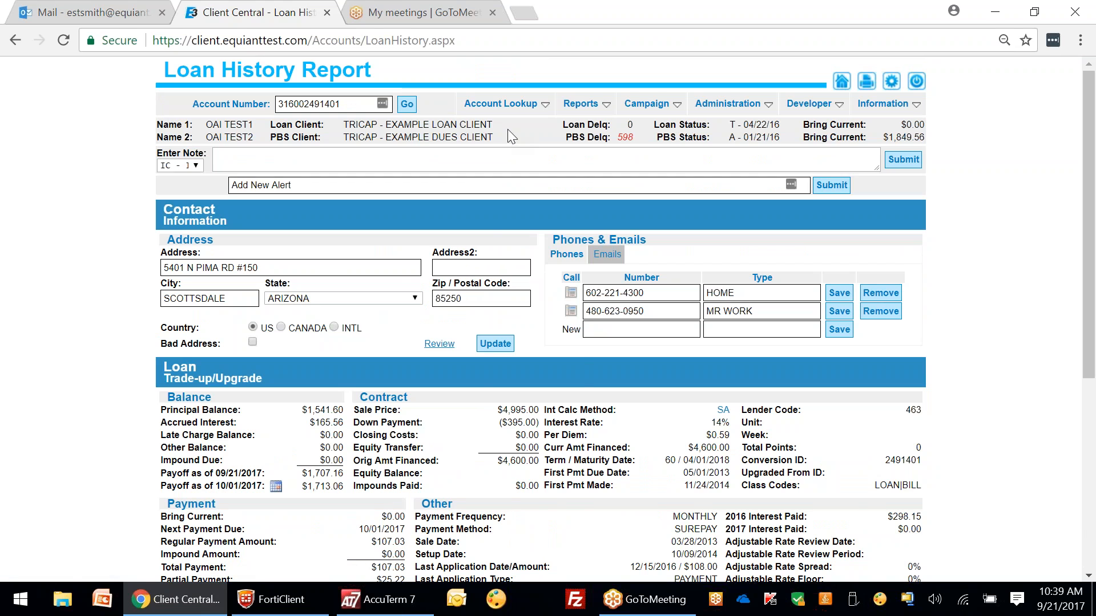
Step: Back on Enter Payment, choose Maintenance and review the form showing $1,849.56 total due
mouse_move(508, 104)
click(522, 145)
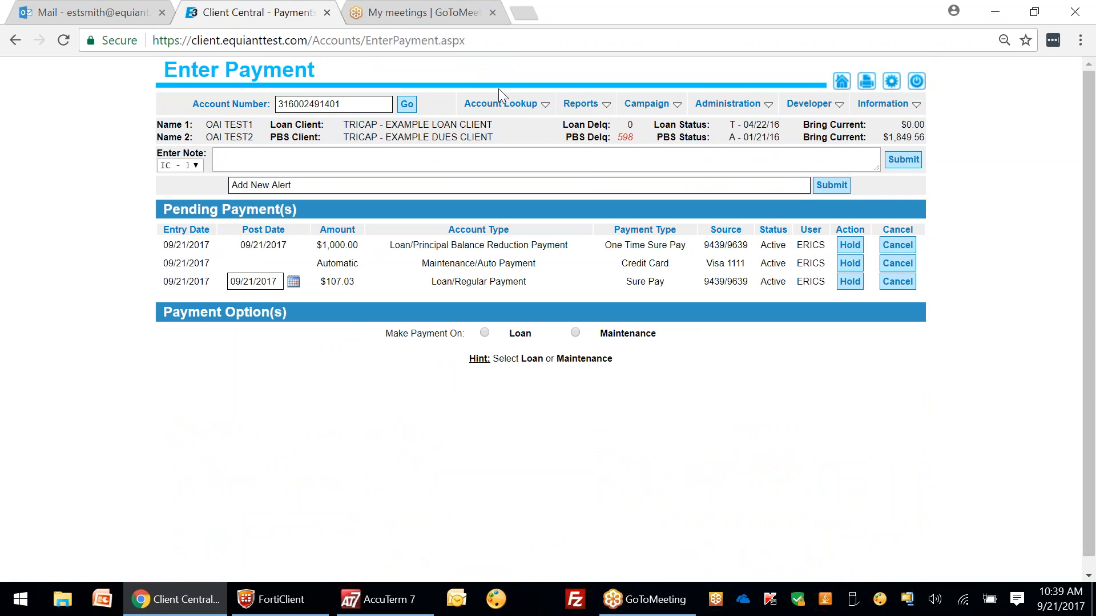
click(575, 332)
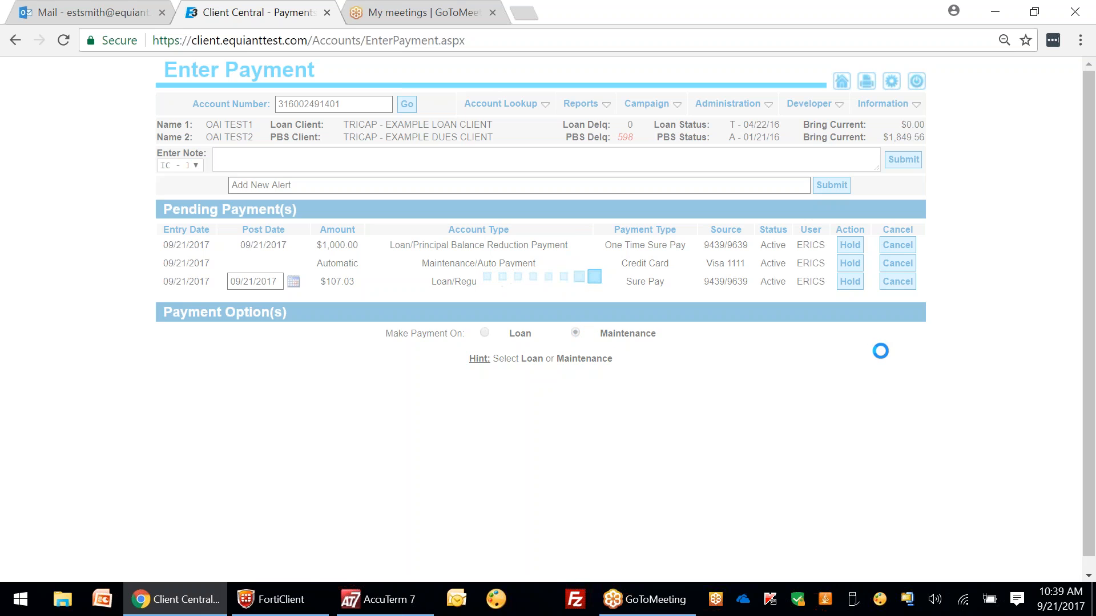
drag(1091, 106, 1089, 226)
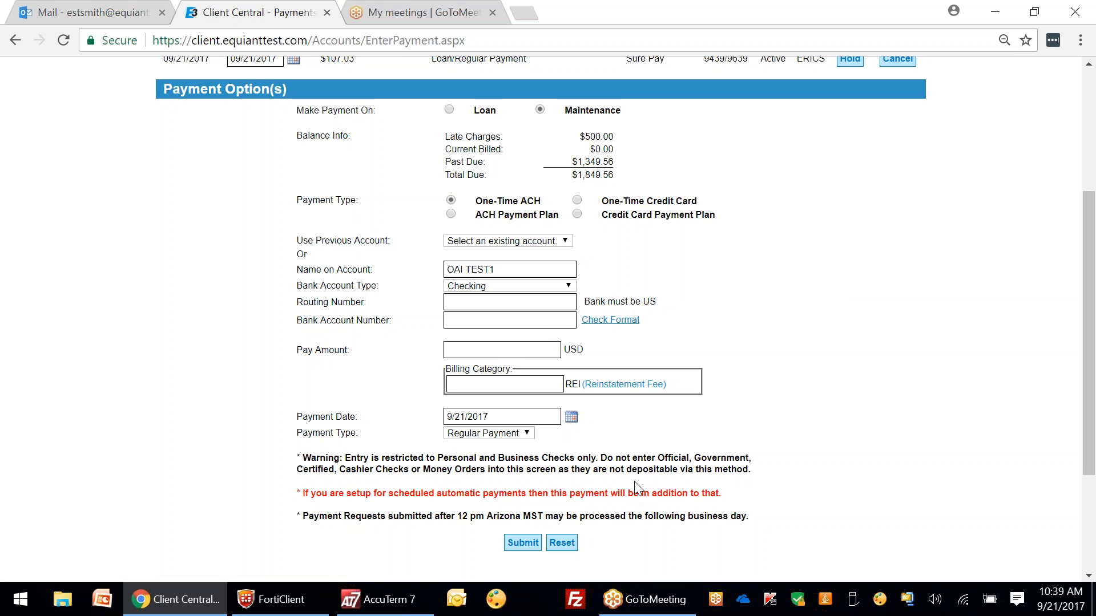
drag(1088, 388, 1079, 343)
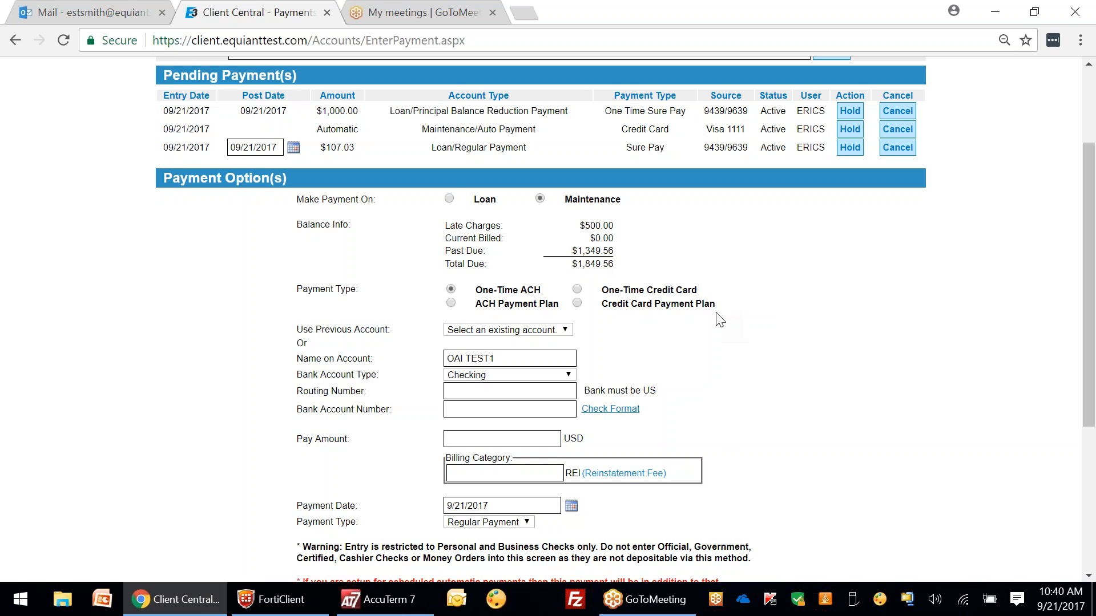
scroll(663, 371, up, 3)
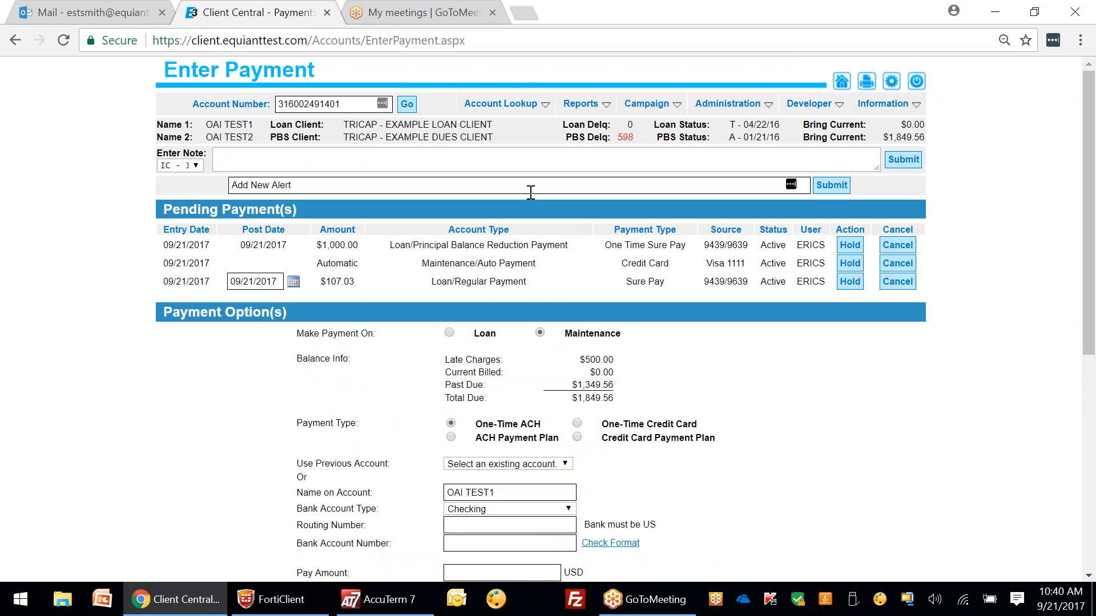
Step: Go to Manage Payment Methods and scroll down to the Add New Bank Account form
mouse_move(540, 103)
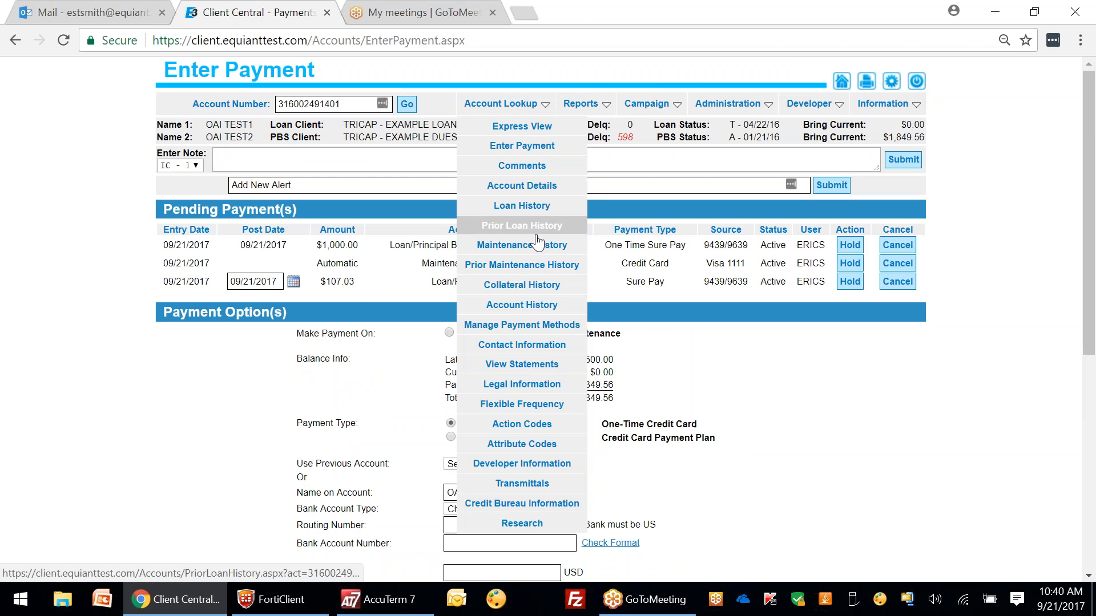
click(551, 337)
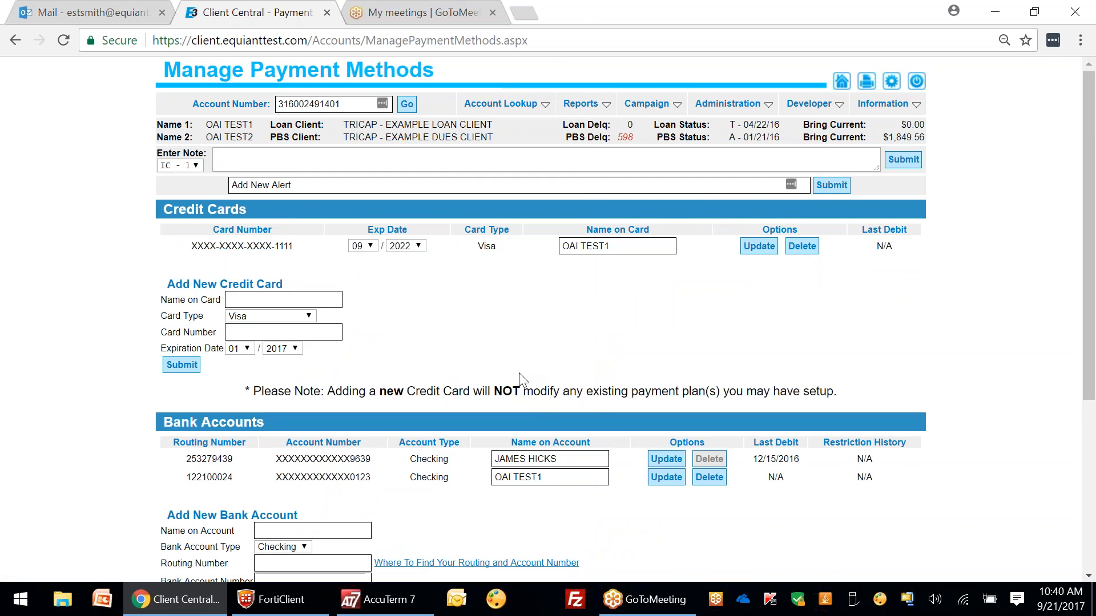
scroll(1087, 171, down, 1)
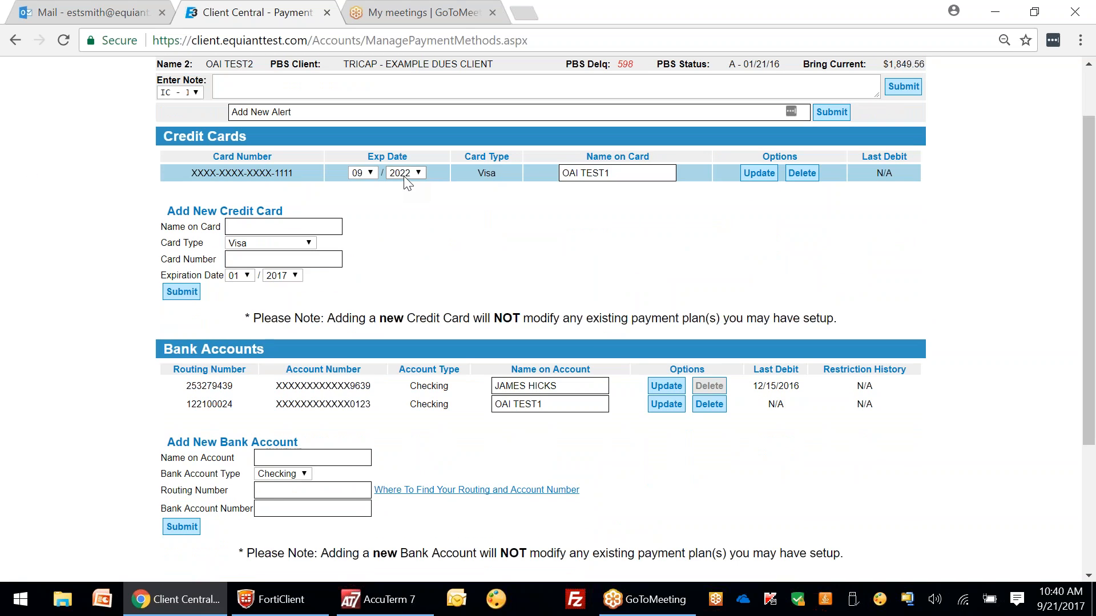
click(240, 226)
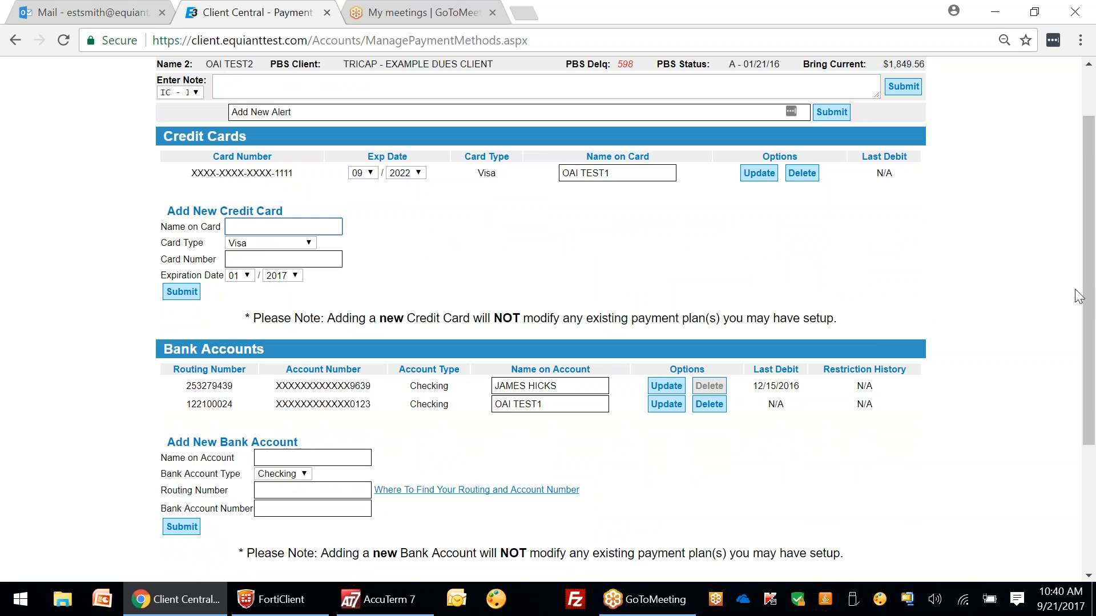
scroll(149, 457, down, 2)
Step: Add a checking account with the holder's name, routing 122100024 and an account number ending 1000
click(281, 357)
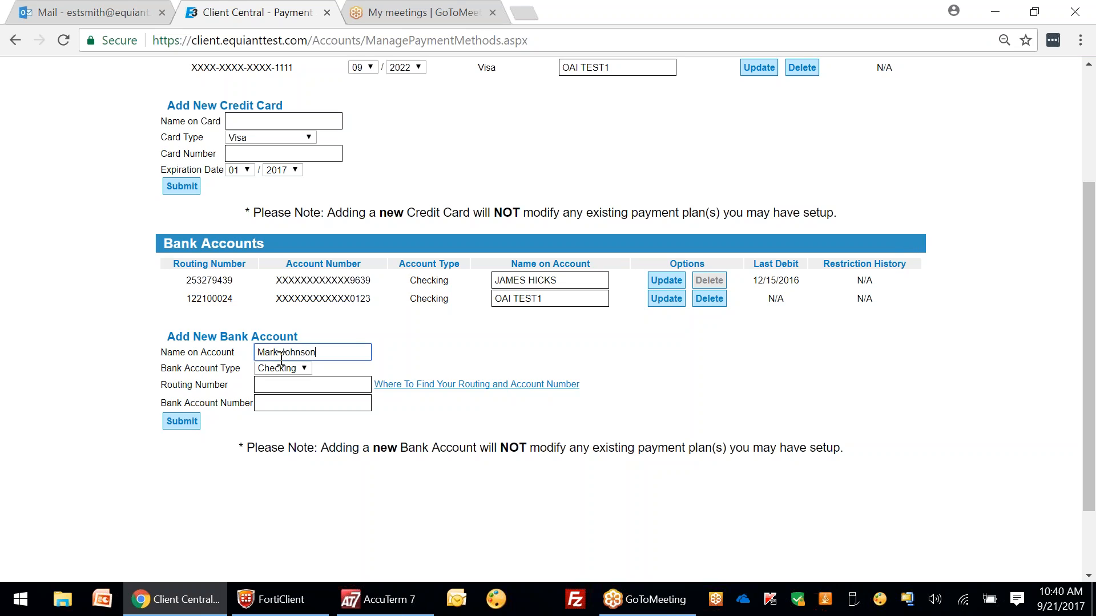
click(275, 385)
text(122100024)
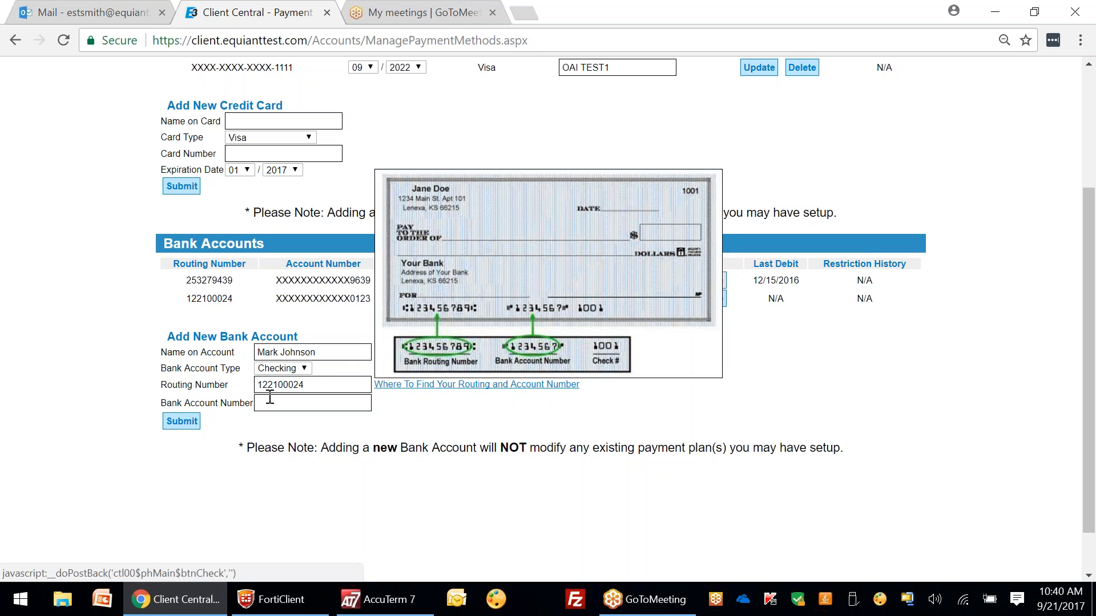
click(270, 405)
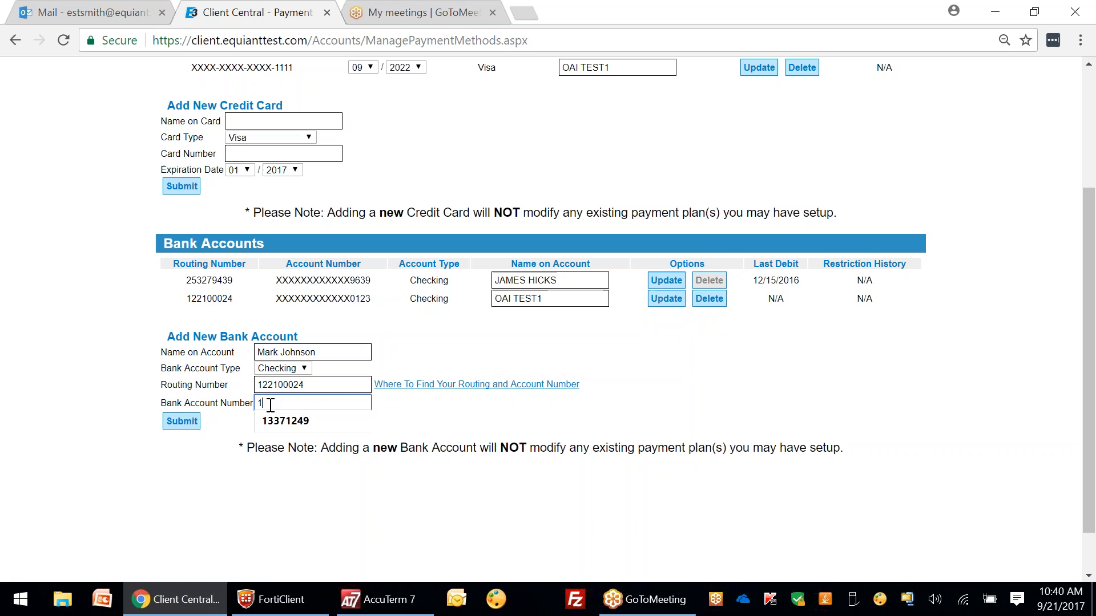
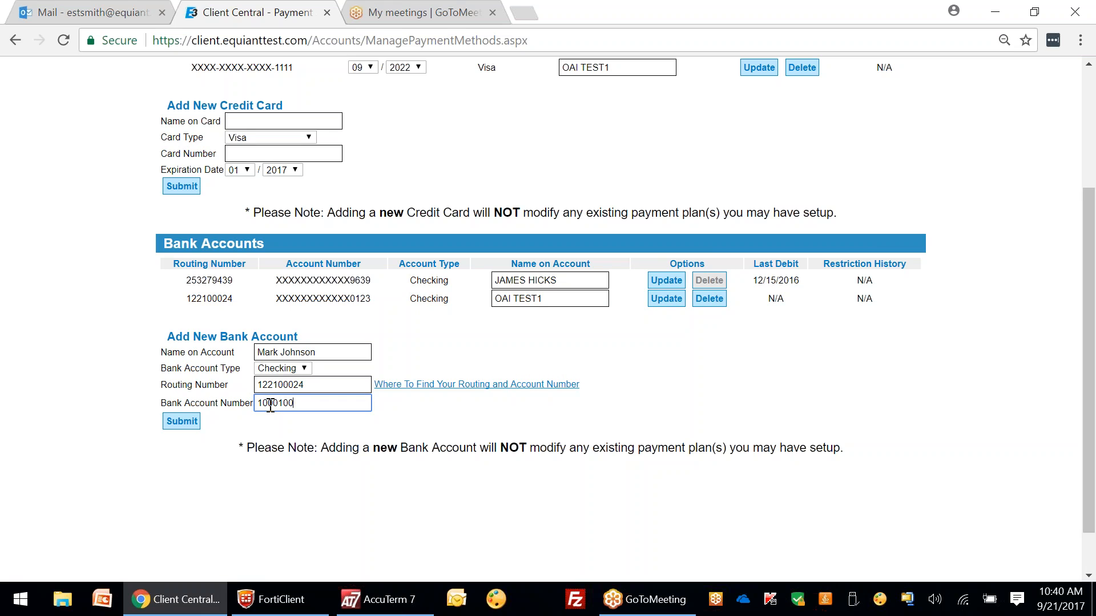
click(194, 420)
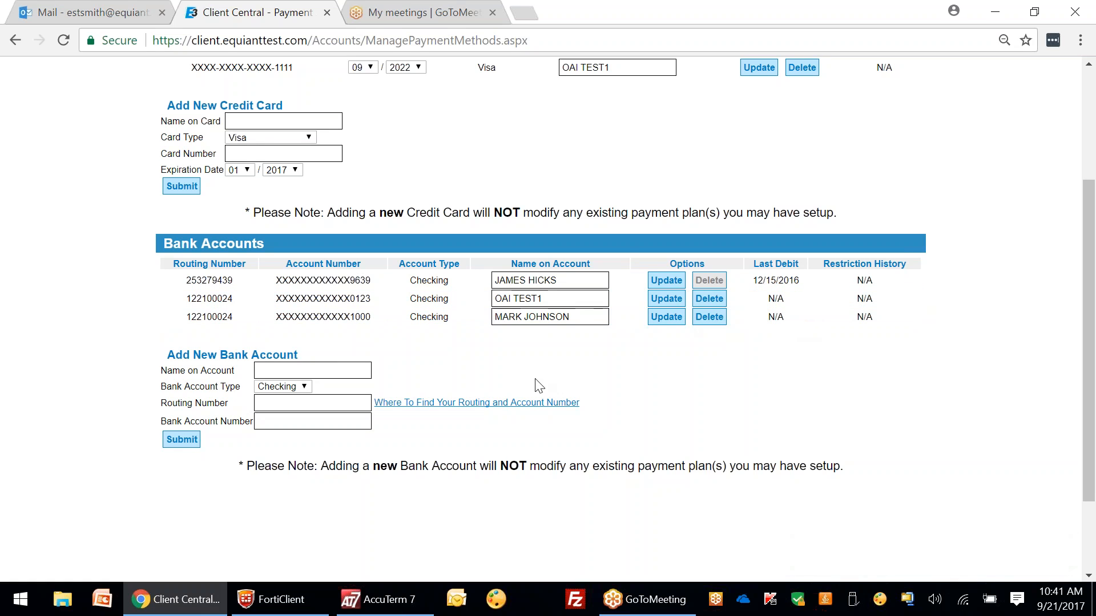
scroll(464, 385, up, 3)
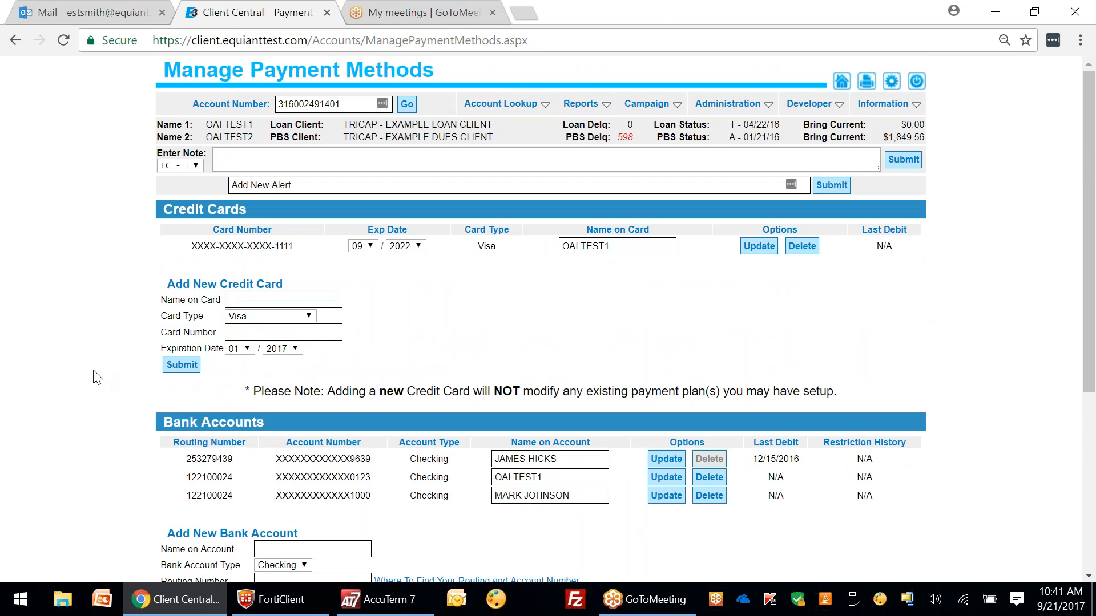
Step: Start a Loan payment using the new checking account XXXXX1000 from Use Previous Account
mouse_move(528, 111)
click(521, 143)
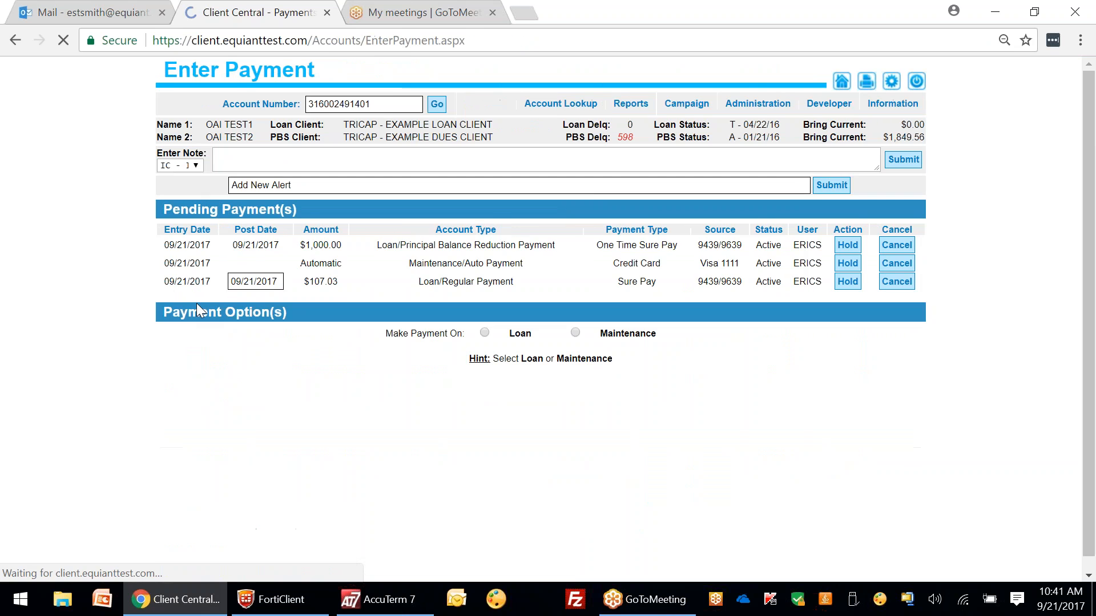
click(485, 334)
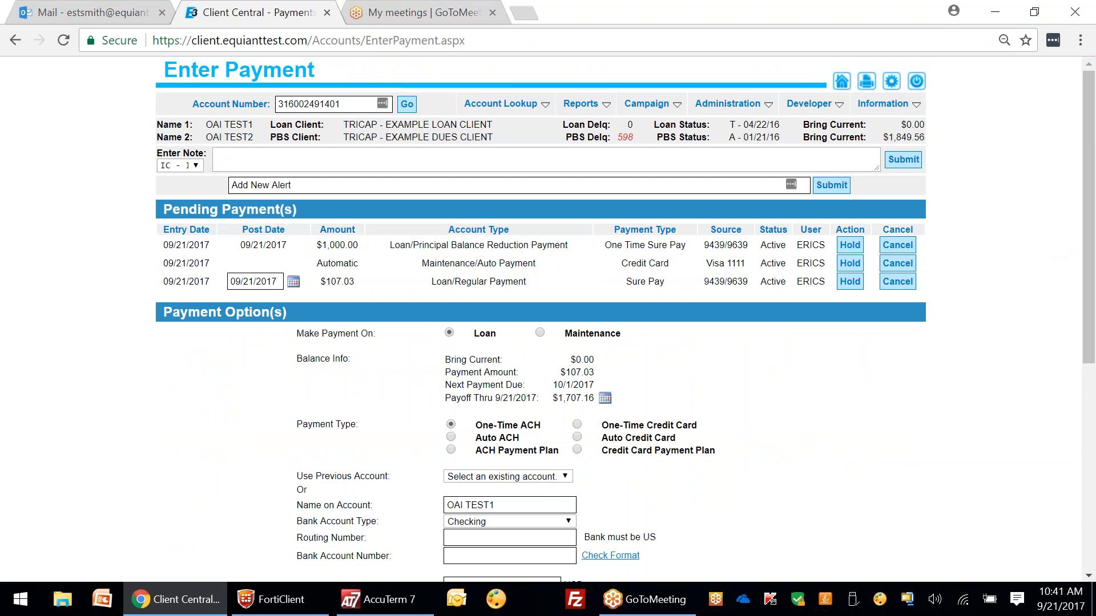
click(542, 477)
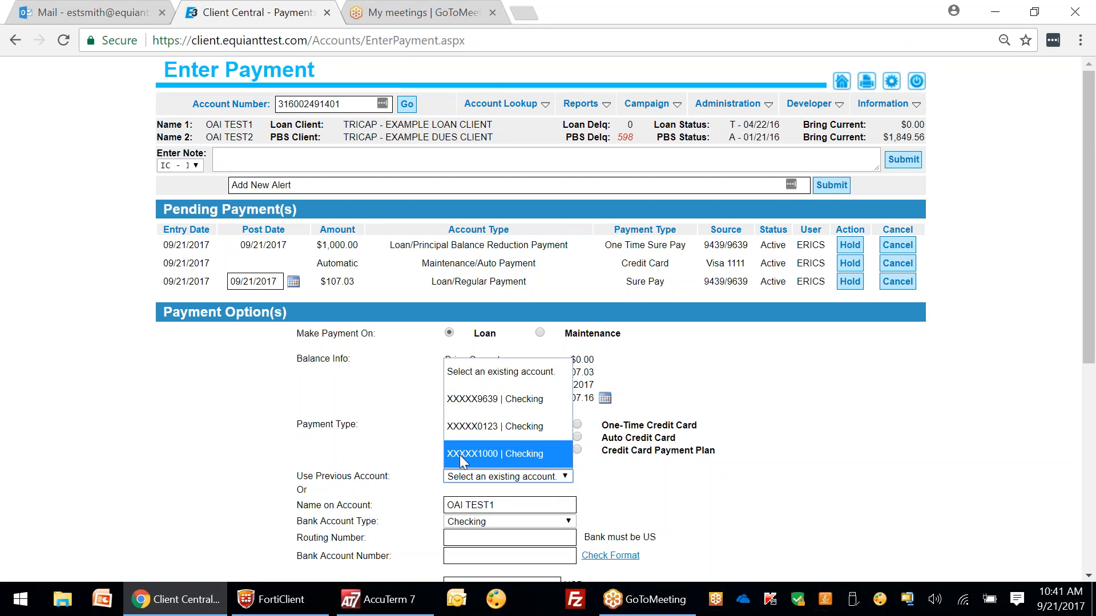
click(517, 455)
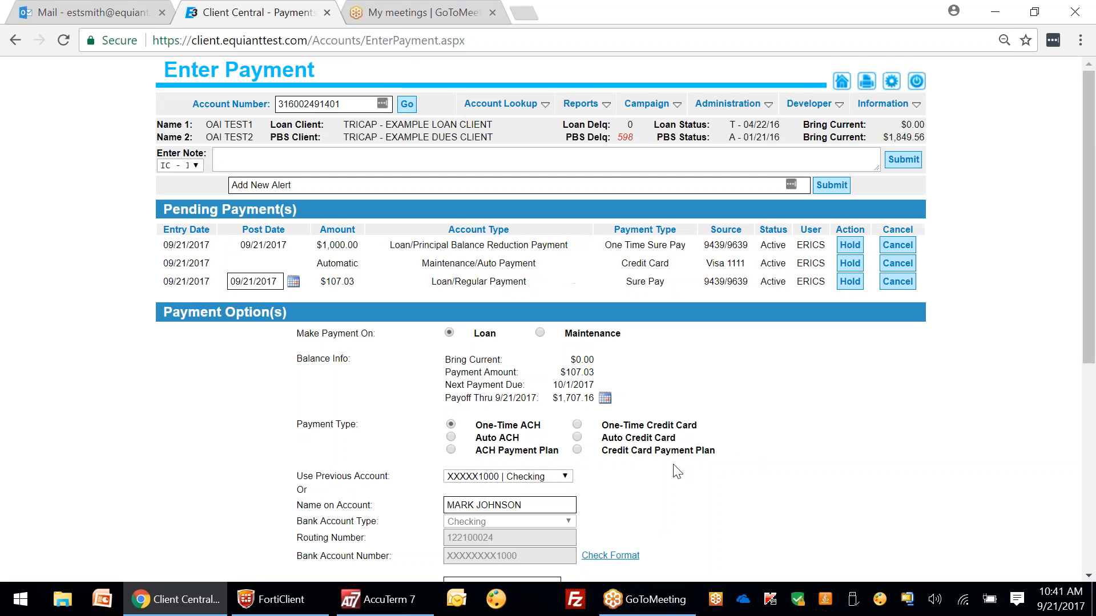
mouse_move(501, 104)
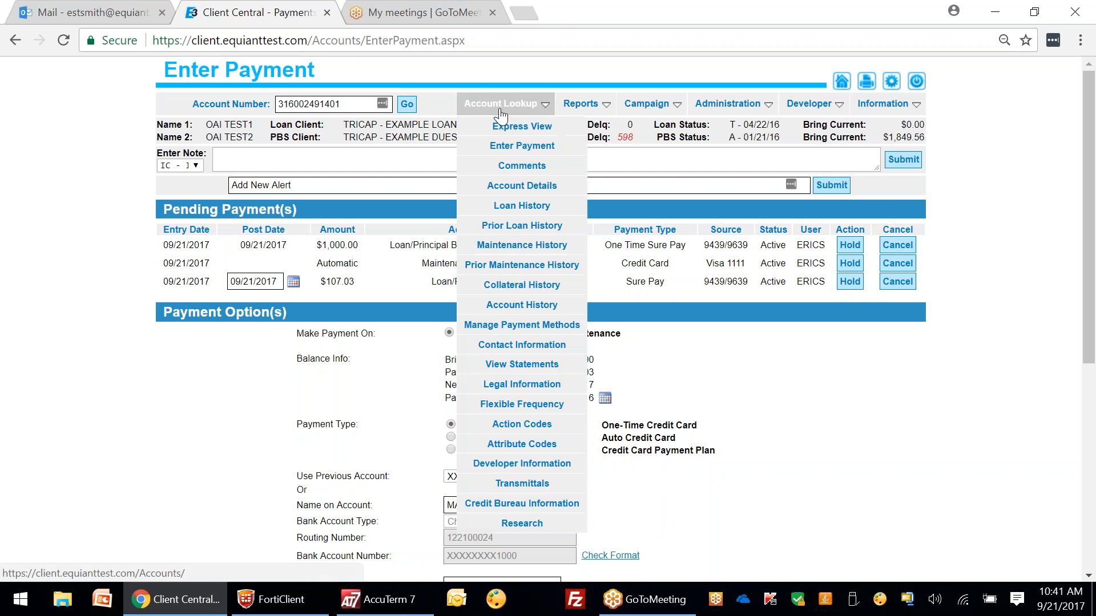
click(538, 327)
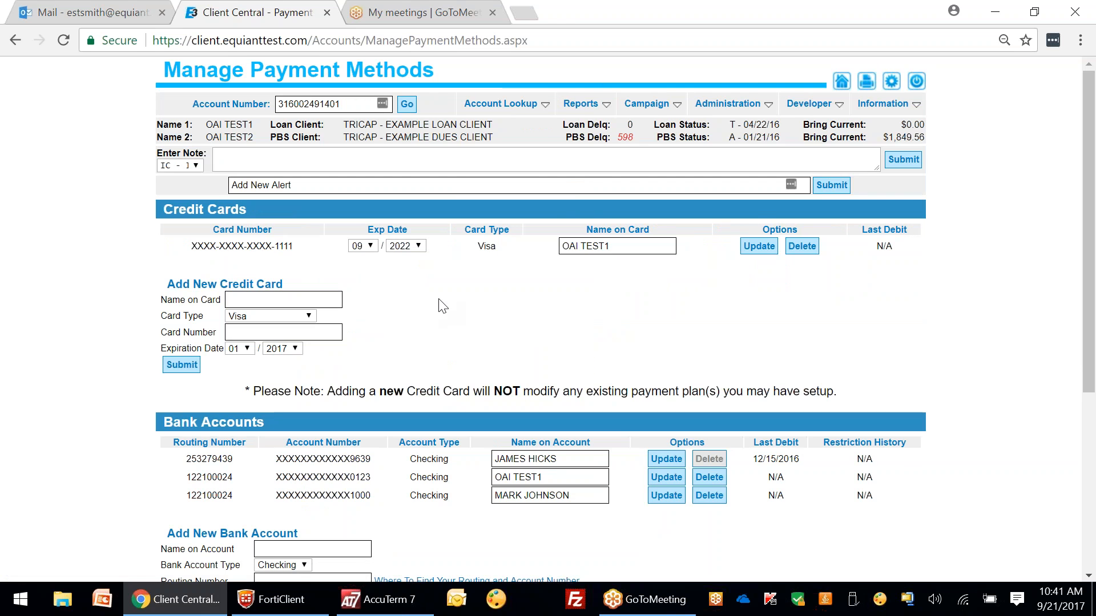
scroll(1091, 159, down, 2)
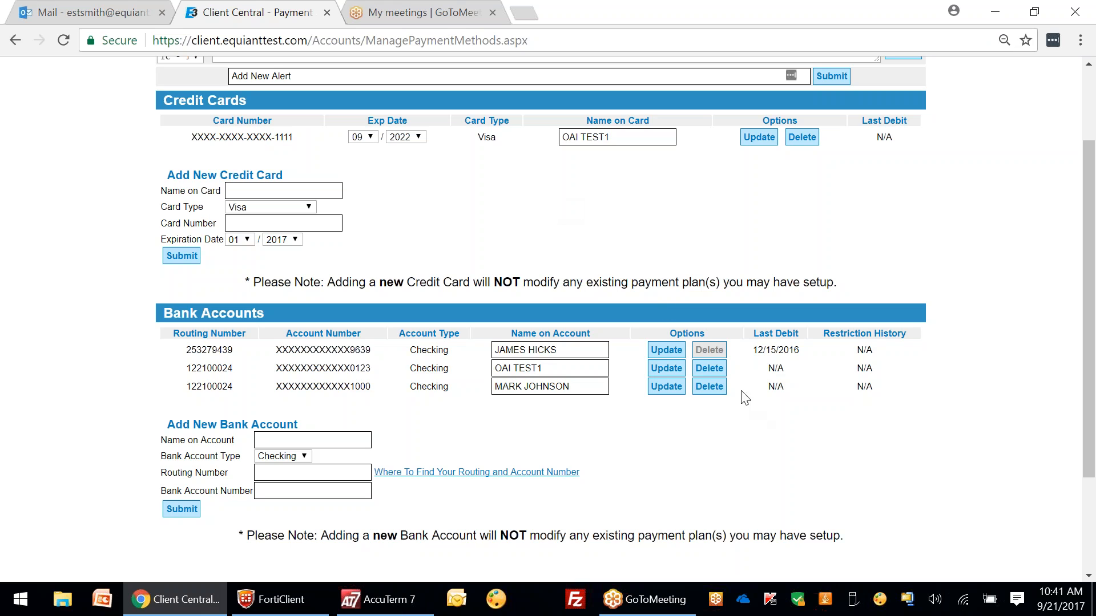
mouse_move(713, 354)
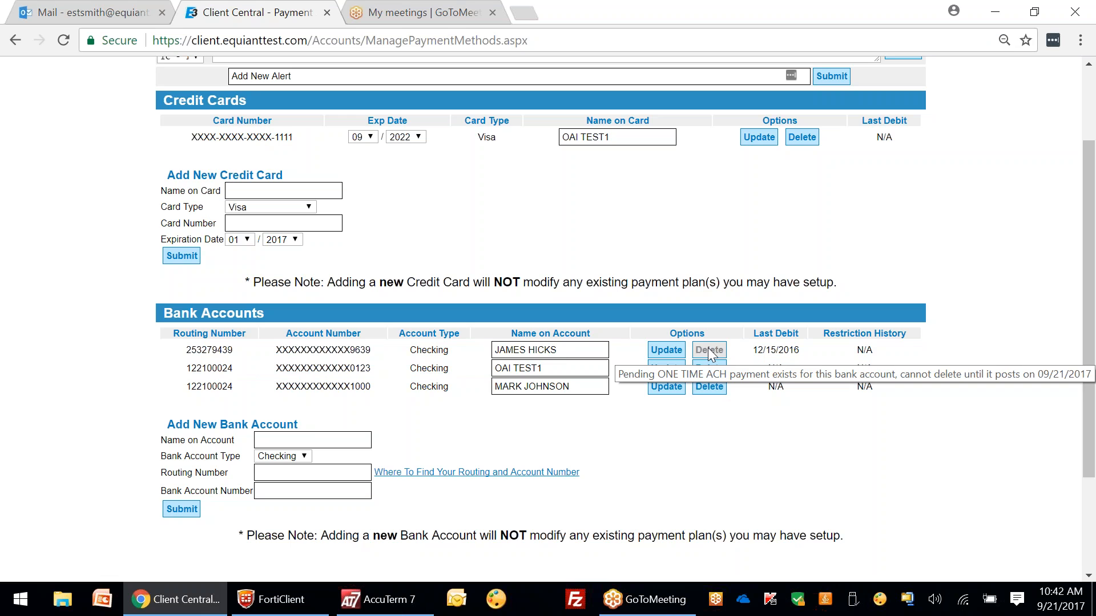
scroll(543, 227, up, 3)
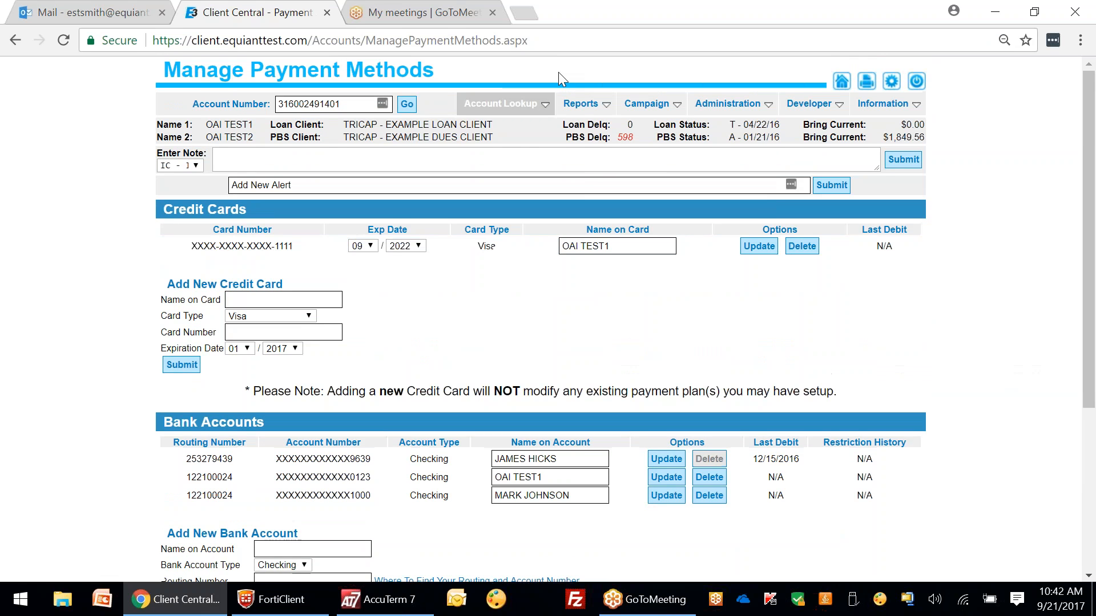
Step: On Enter Payment, cancel the $1,000.00 one-time principal reduction, automatic maintenance and $107.03 payments
mouse_move(508, 104)
click(517, 146)
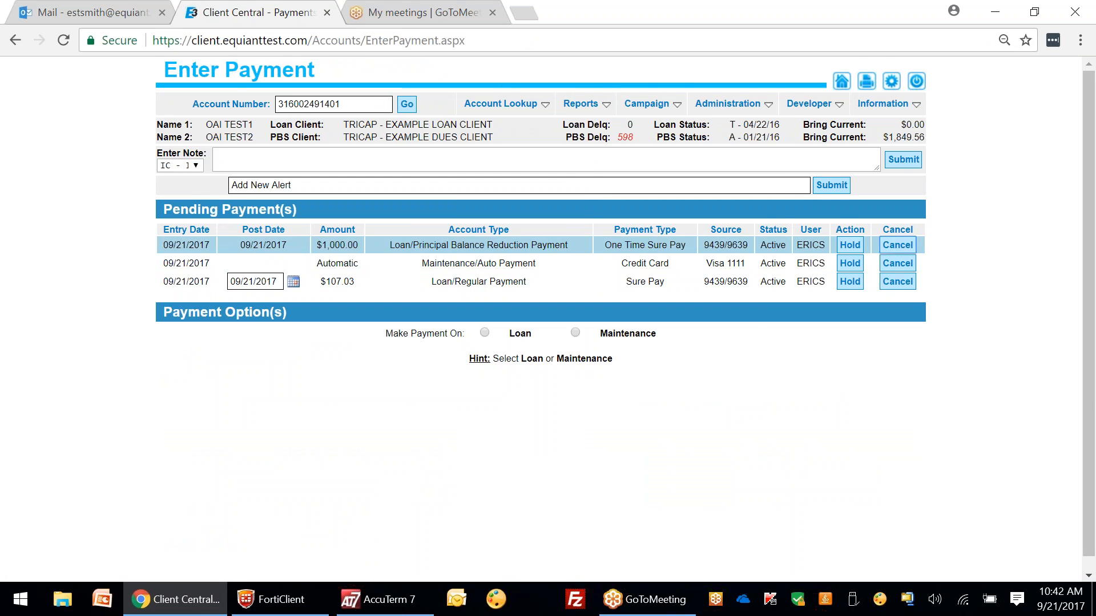
click(896, 242)
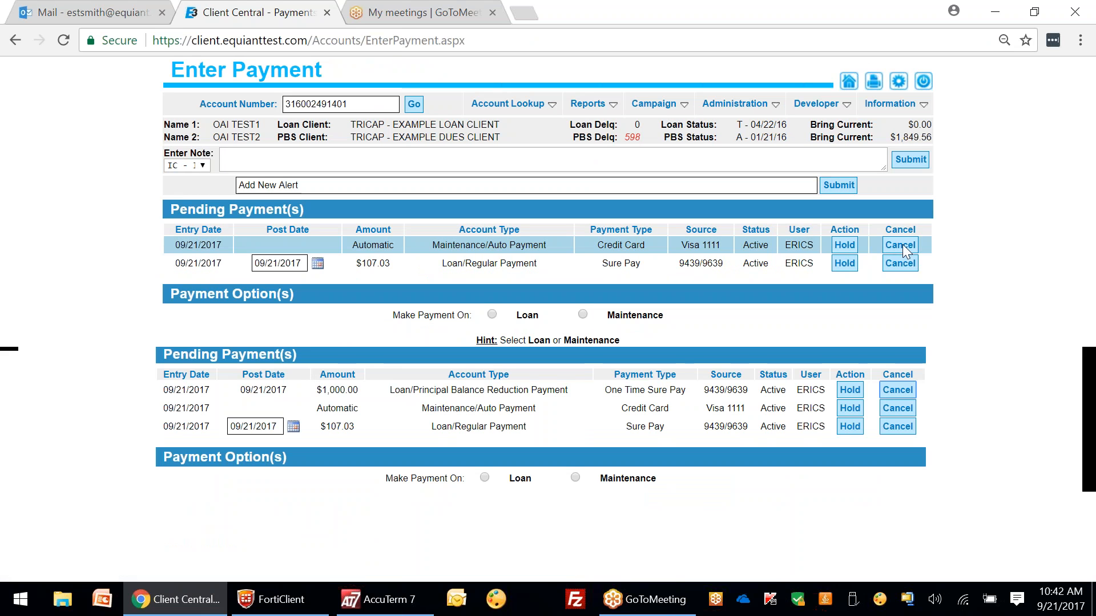
click(901, 247)
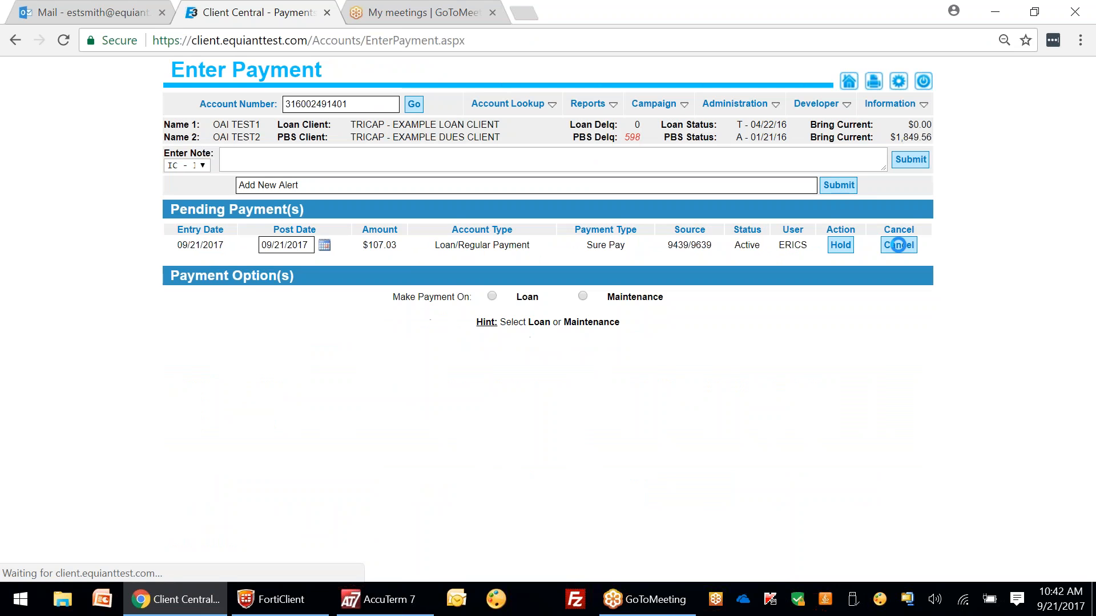
click(899, 245)
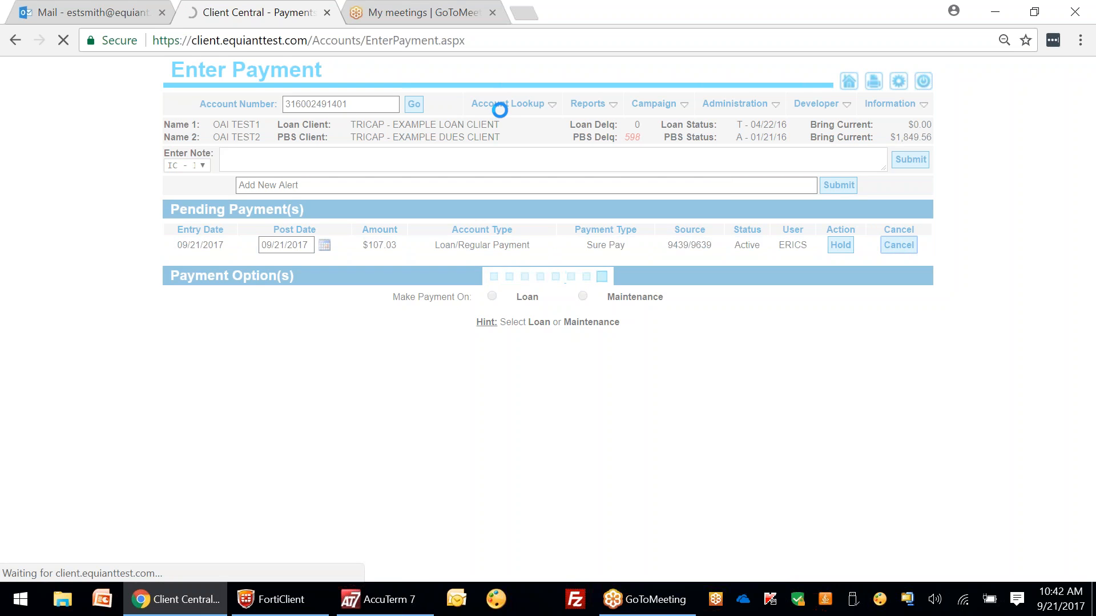
Step: Open Manage Payment Methods, listing one Visa card and three checking accounts
mouse_move(500, 110)
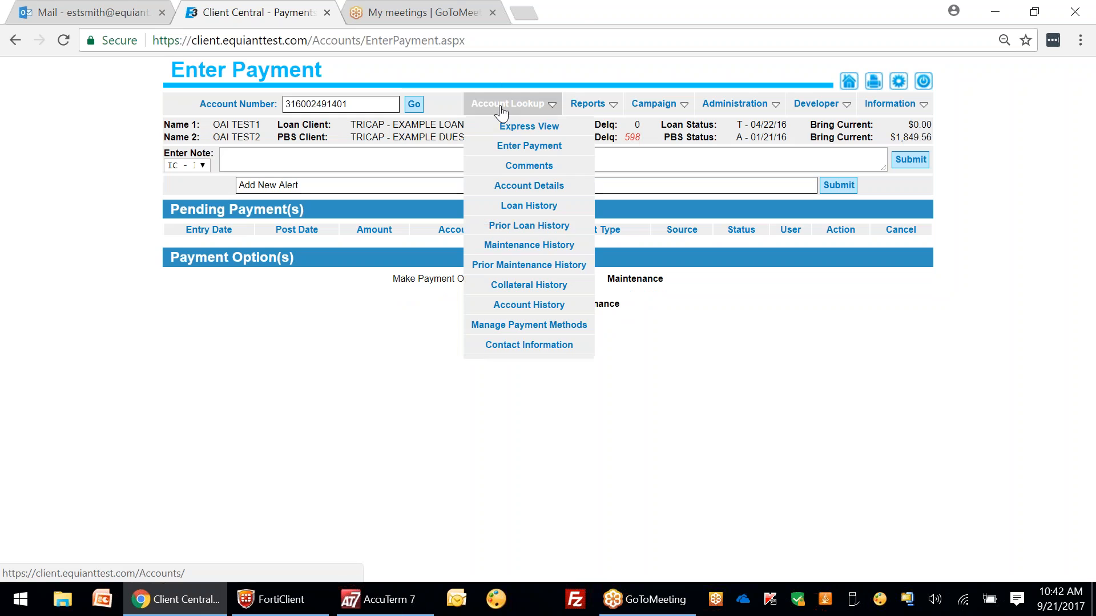
click(562, 331)
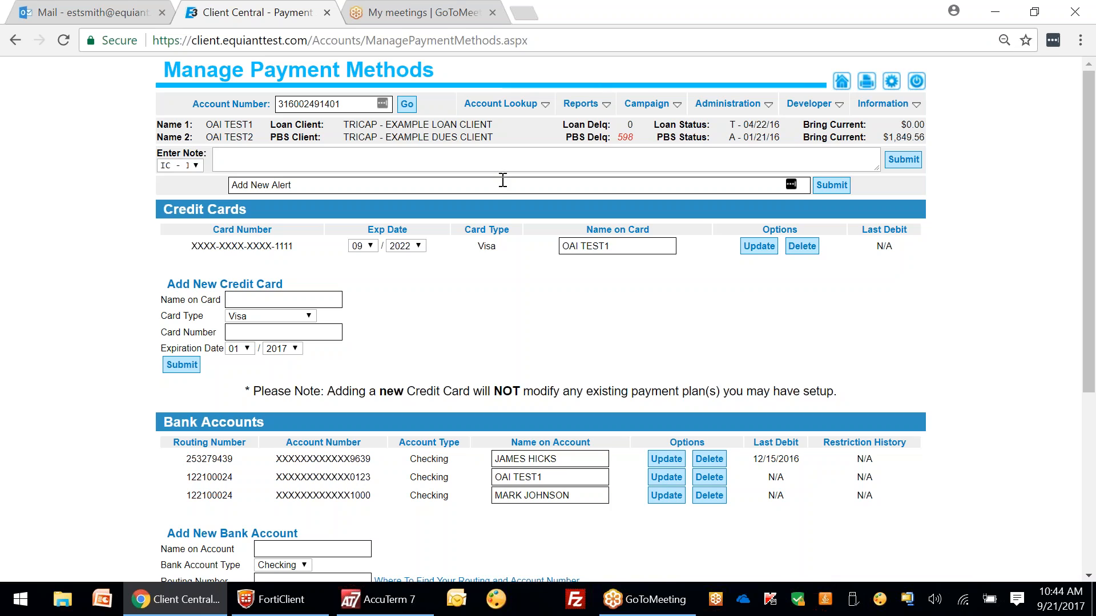
Step: Submit an ARQST transmittal noting 'Please reverse the 09/15 Visa pmt 175.45'
mouse_move(501, 104)
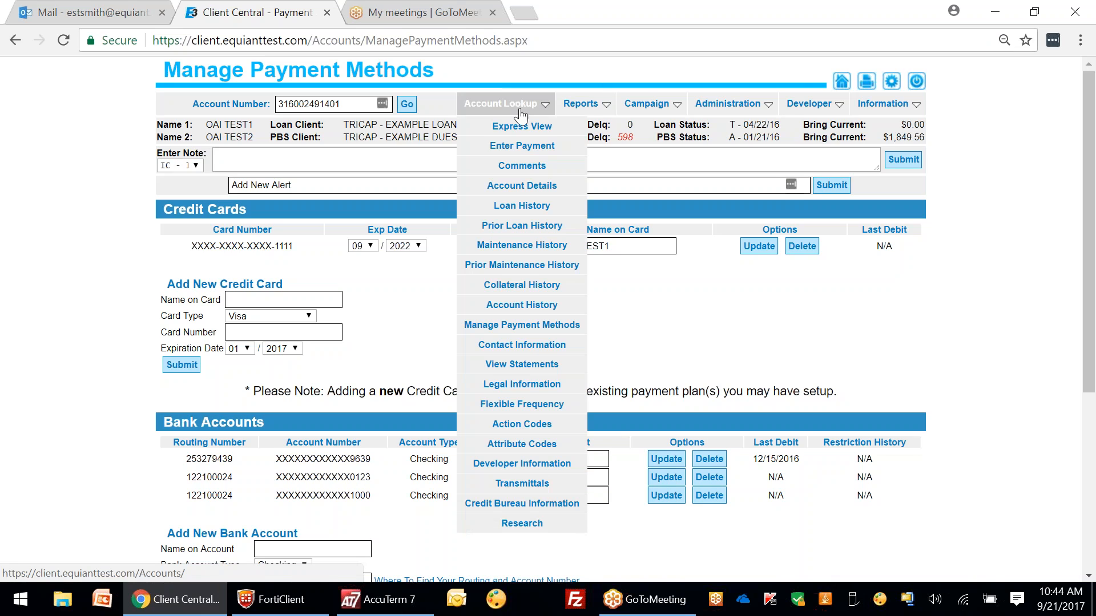
click(530, 487)
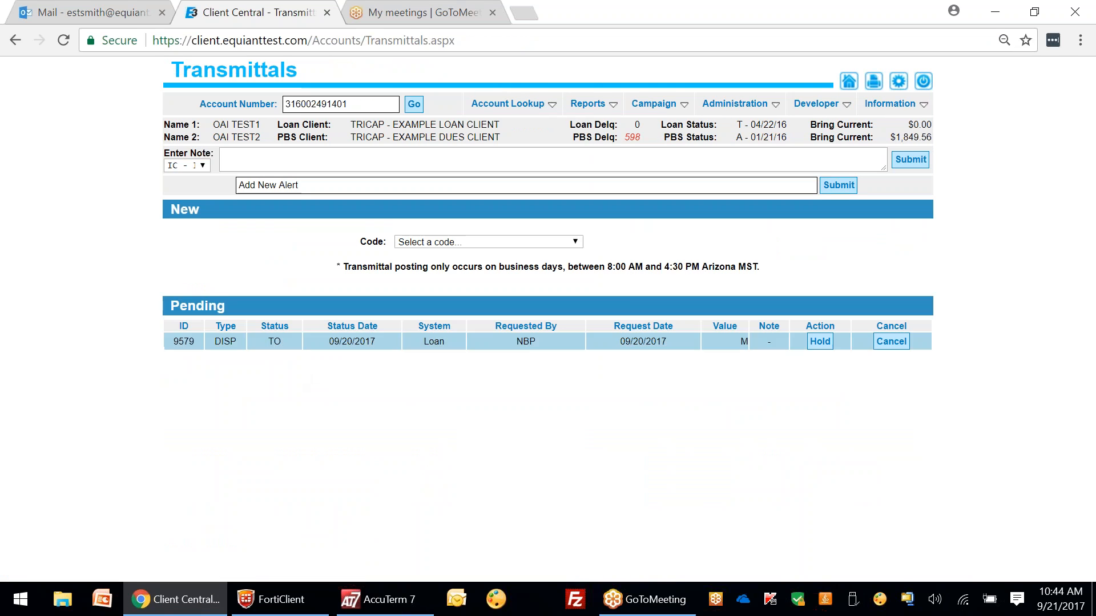
click(492, 242)
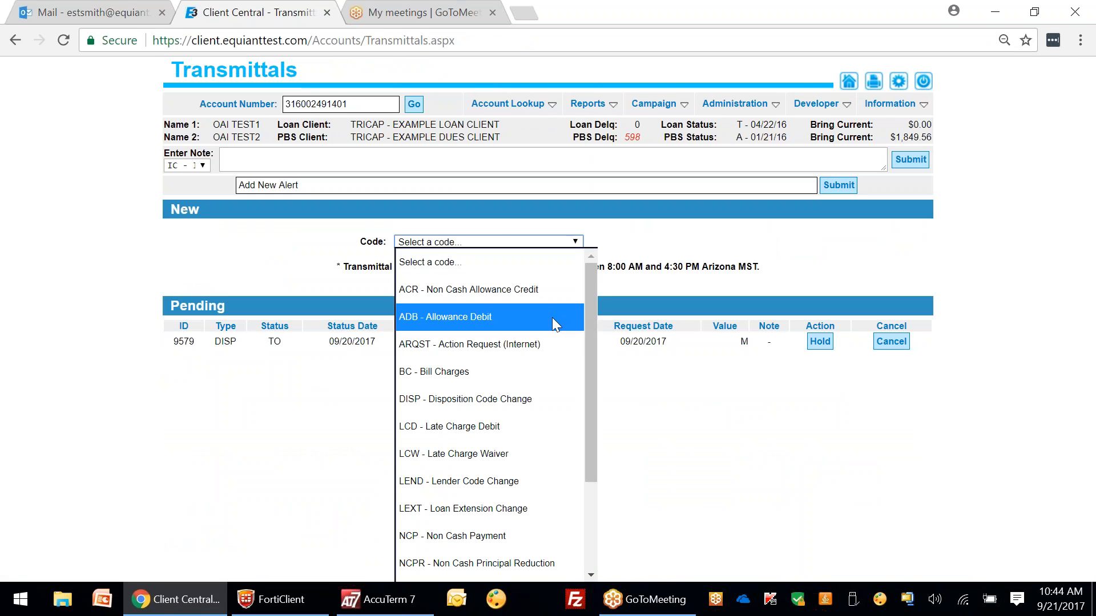
click(446, 344)
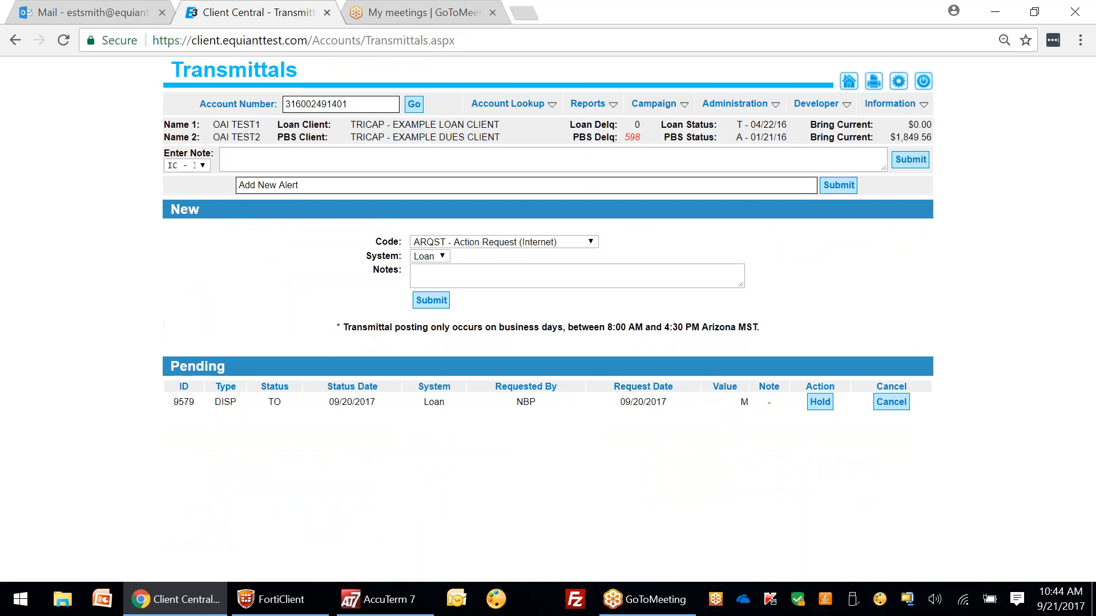
click(427, 275)
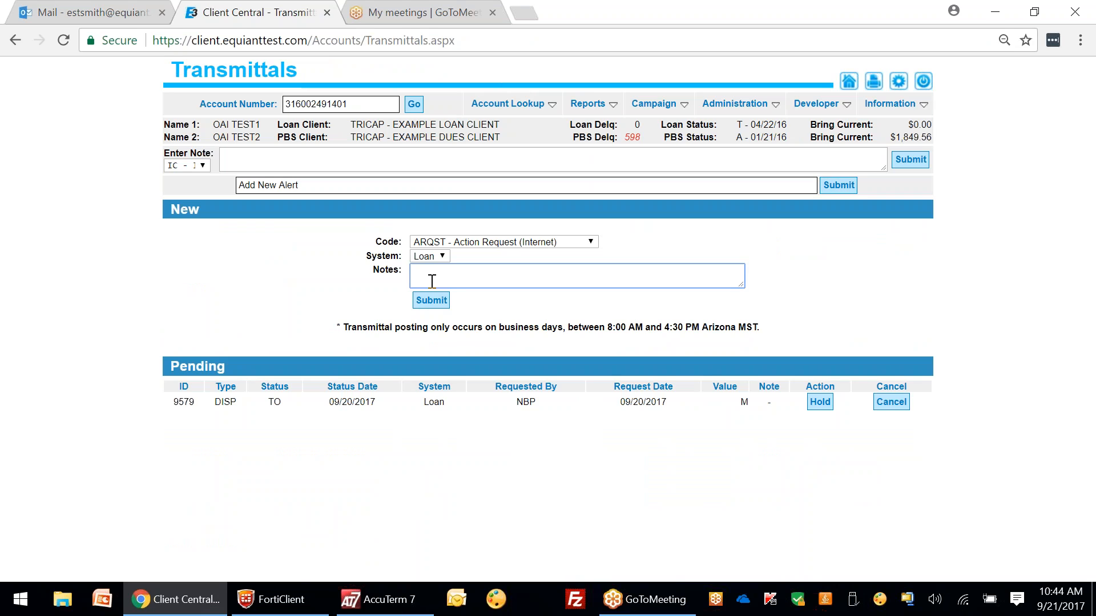
text(Please reverse)
key(BackSpace)
key(BackSpace)
text(reverse the 09/15 Visa pmt 175.45)
click(437, 299)
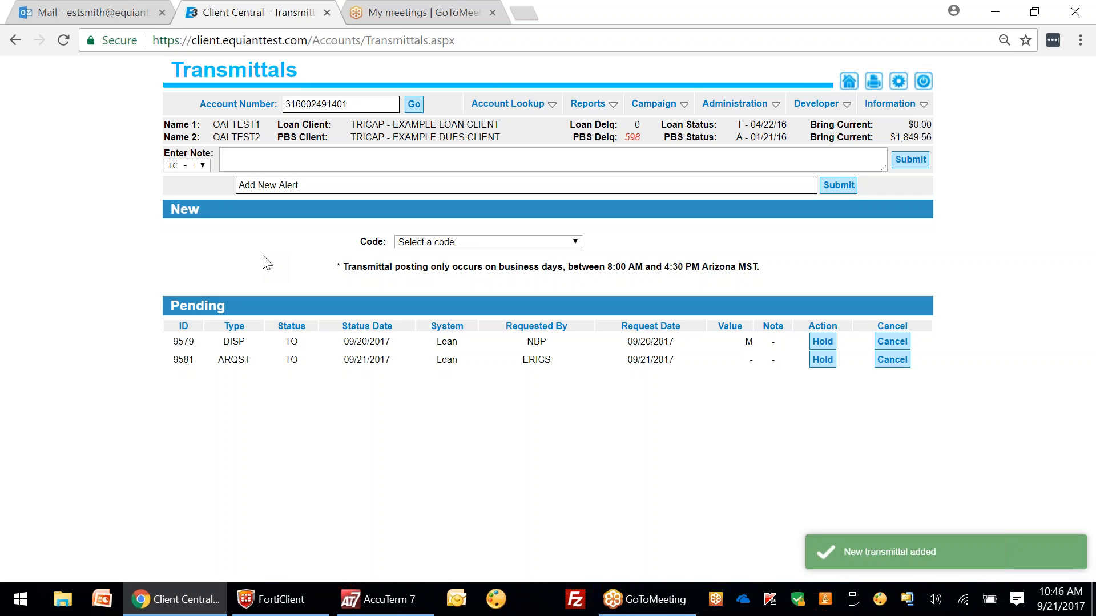
Step: Confirm Enter Payment shows no pending payments, then bring up the account's comments log
mouse_move(508, 103)
click(529, 150)
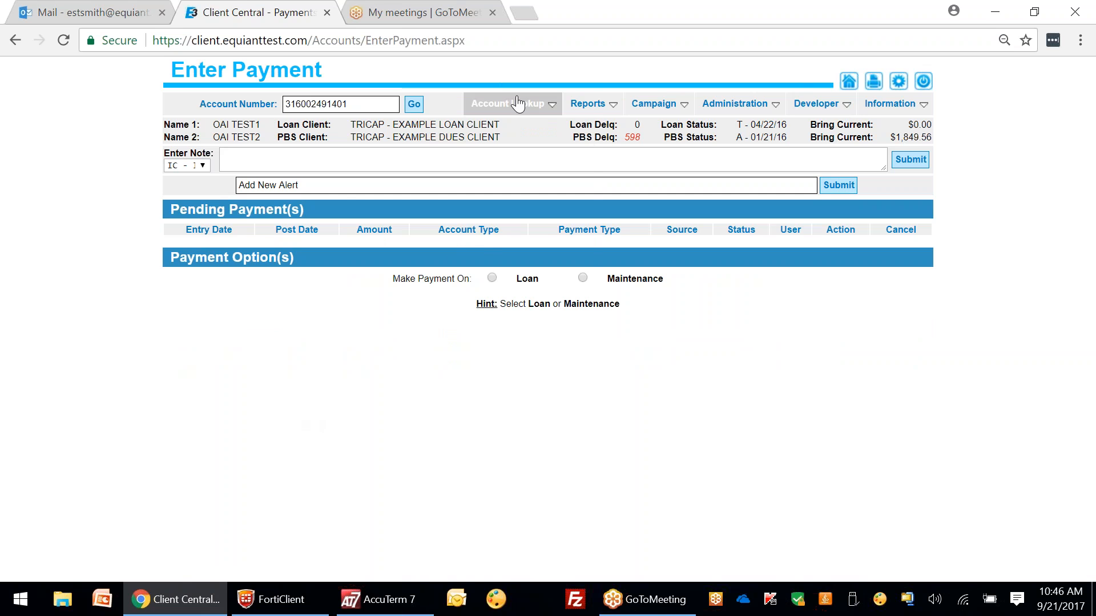
mouse_move(508, 103)
click(535, 168)
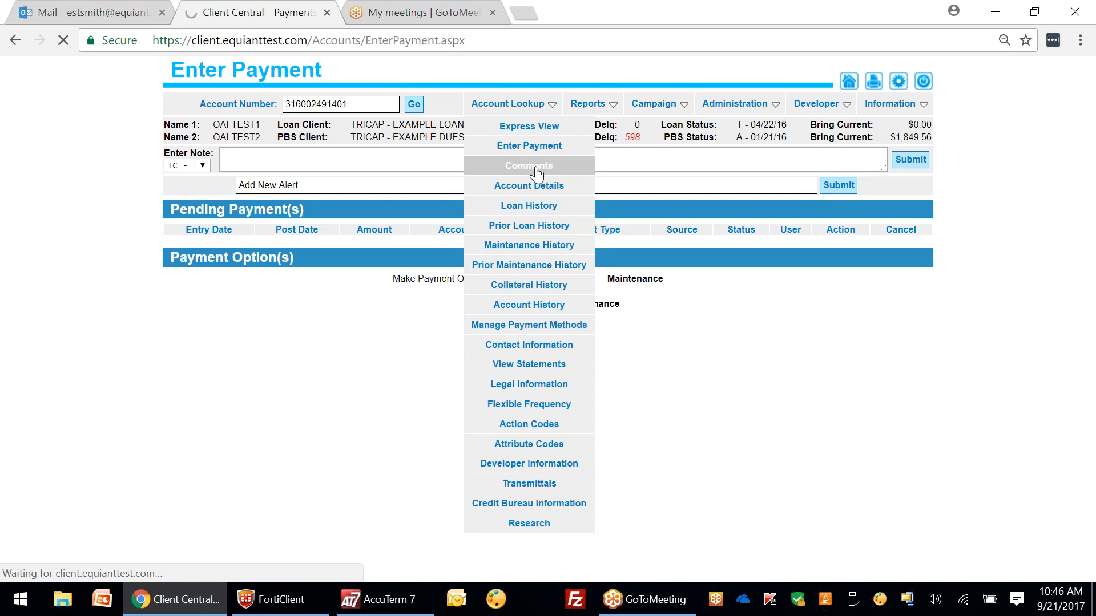
click(452, 215)
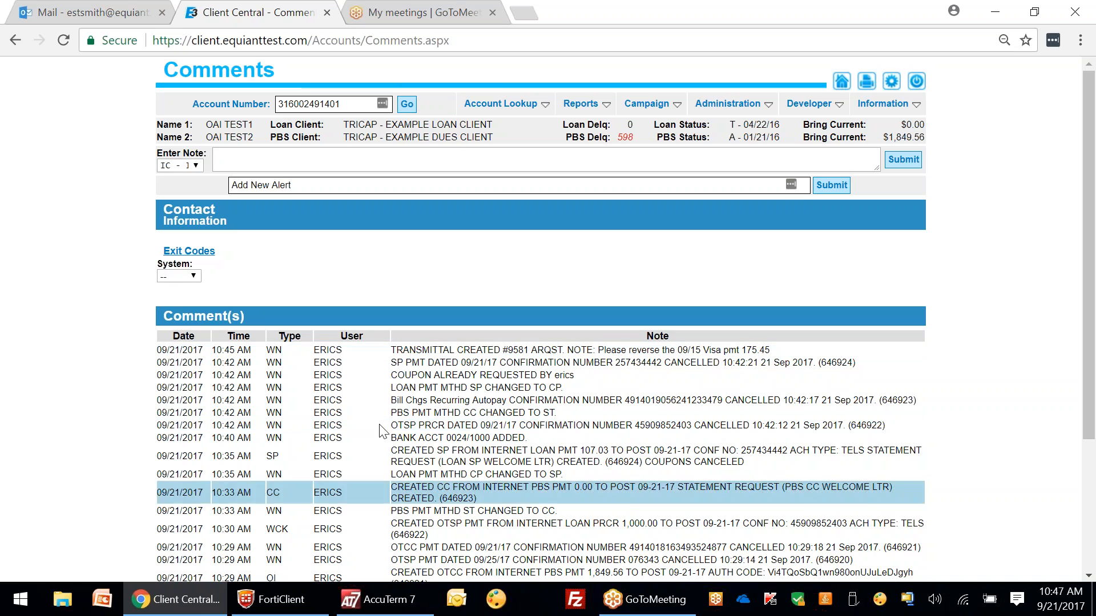
mouse_move(511, 105)
click(532, 149)
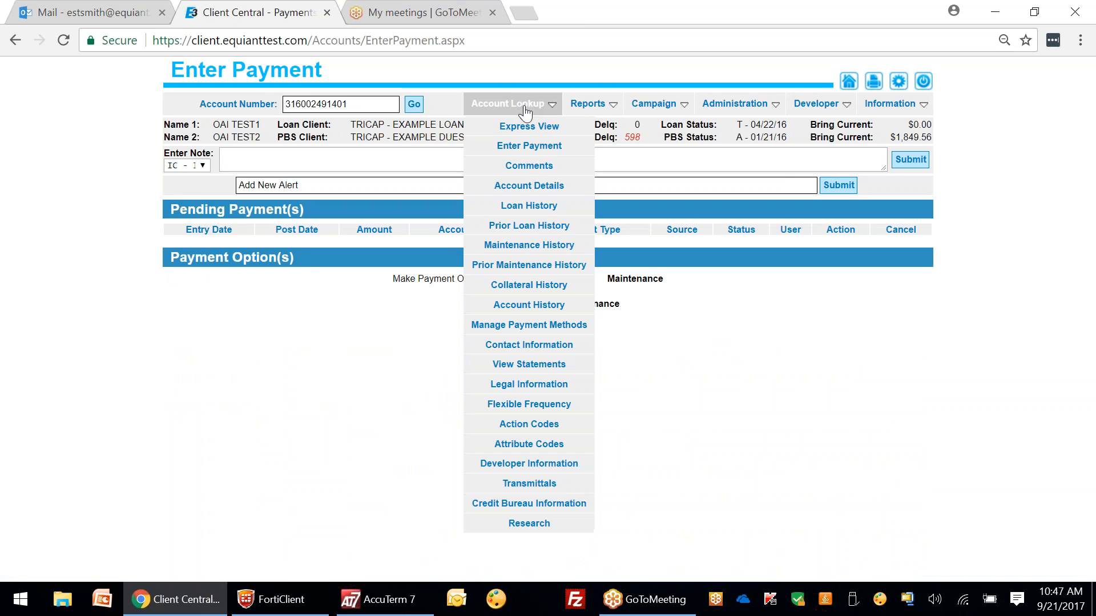
Step: Open the Loan History Report, collapse Loan Trade-up/Upgrade, and expand the 2016 payment history
click(529, 205)
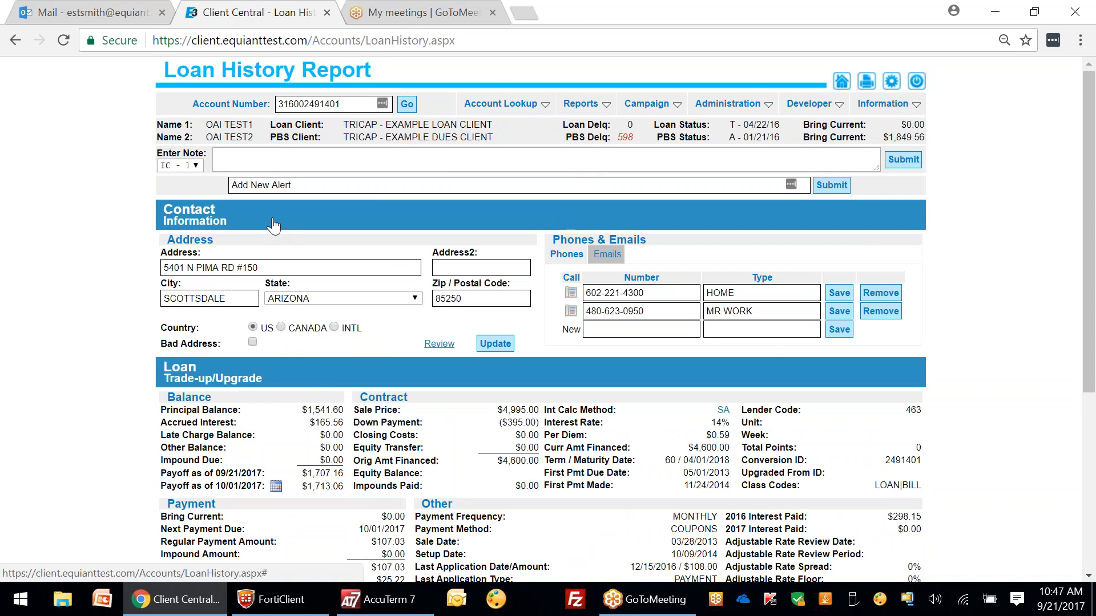
click(280, 254)
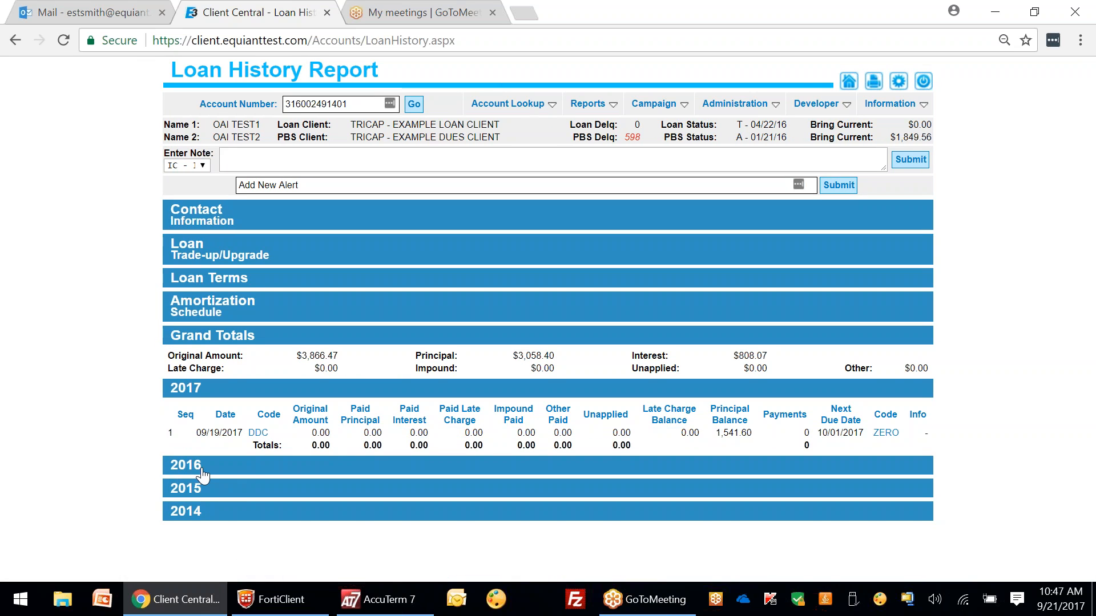
click(199, 467)
scroll(199, 470, down, 2)
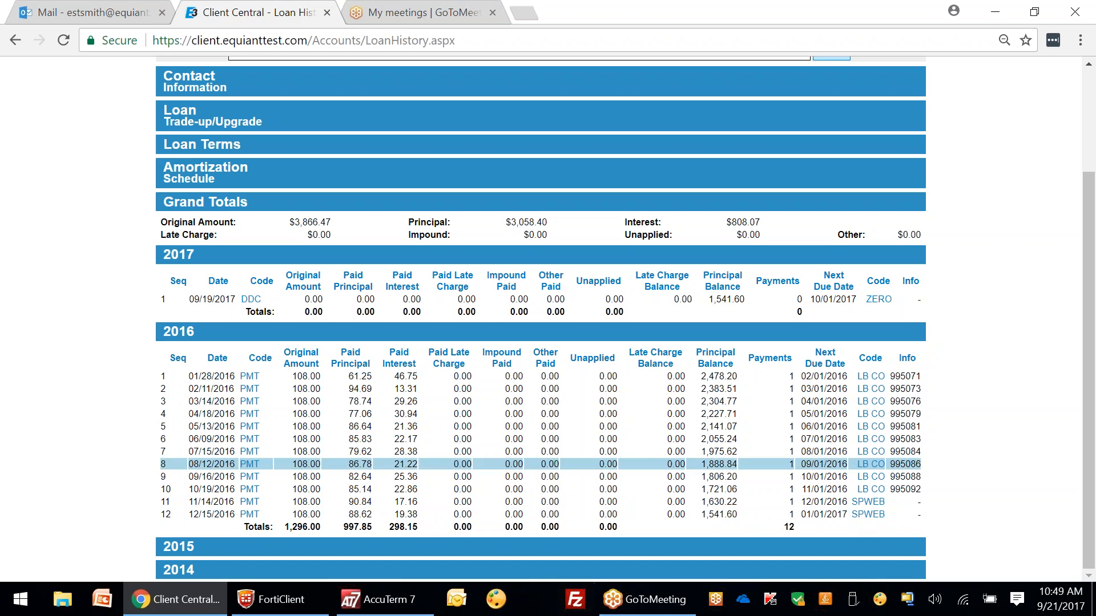
mouse_move(261, 301)
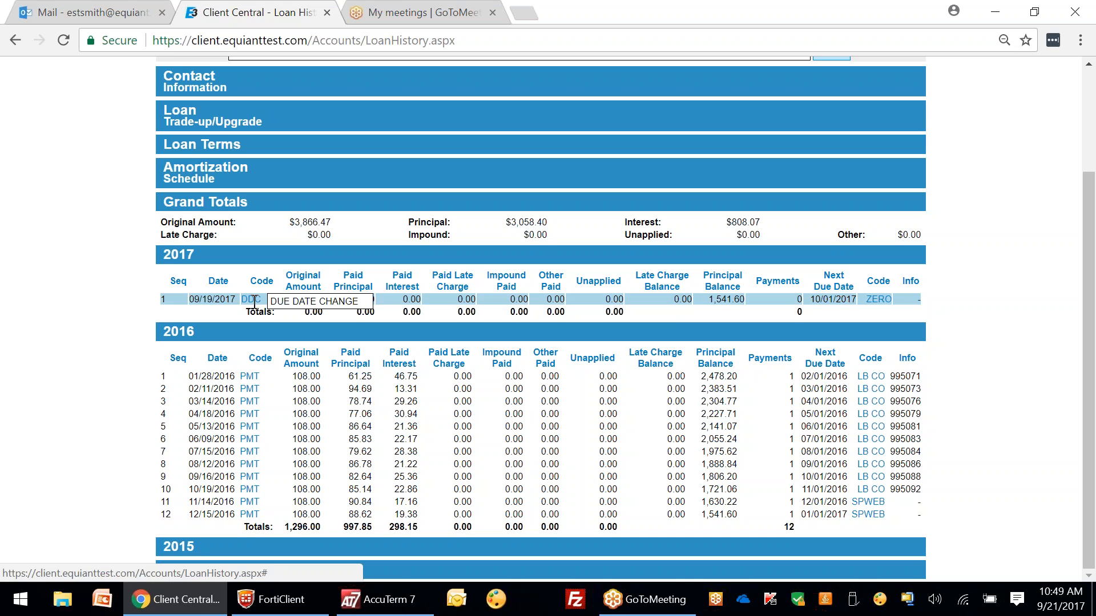
scroll(428, 176, up, 3)
Step: Open Comments, collapse Contact Information, and advance the comment log to page 3 of 4
mouse_move(492, 107)
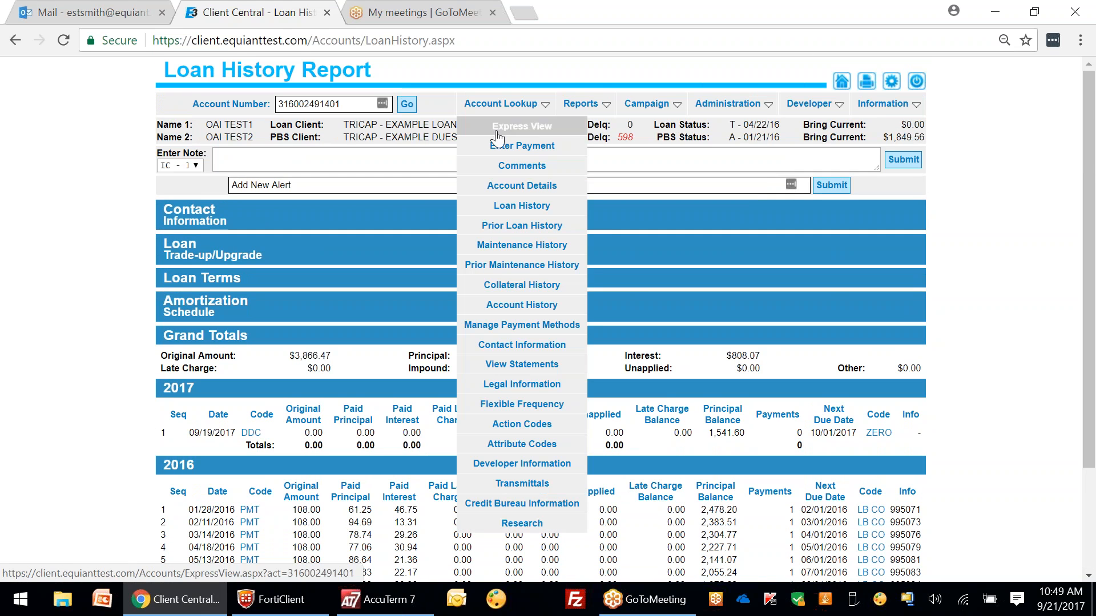
click(521, 167)
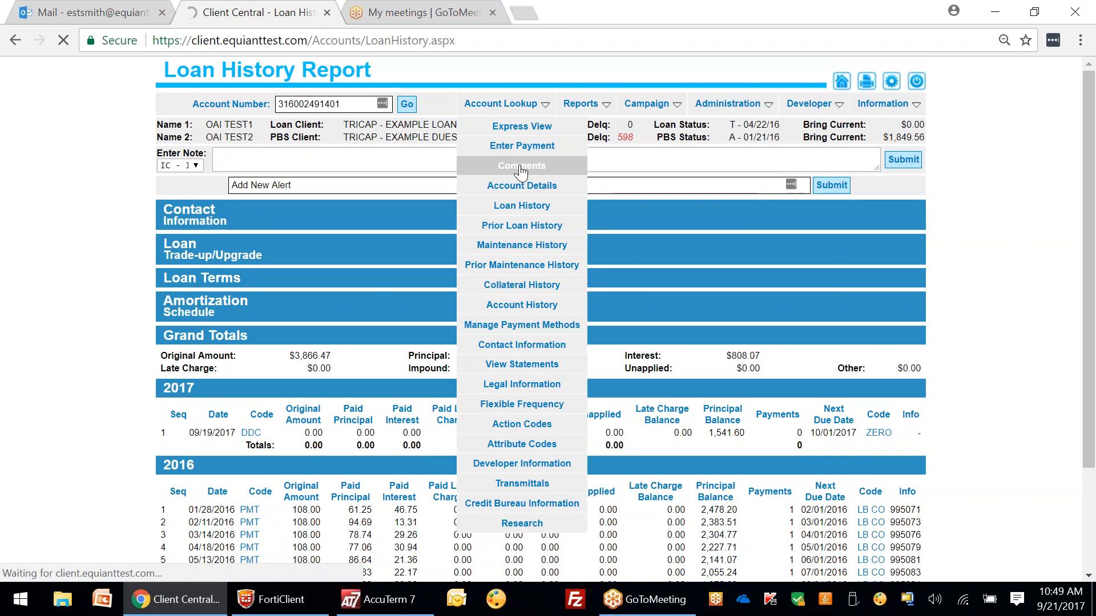
click(337, 220)
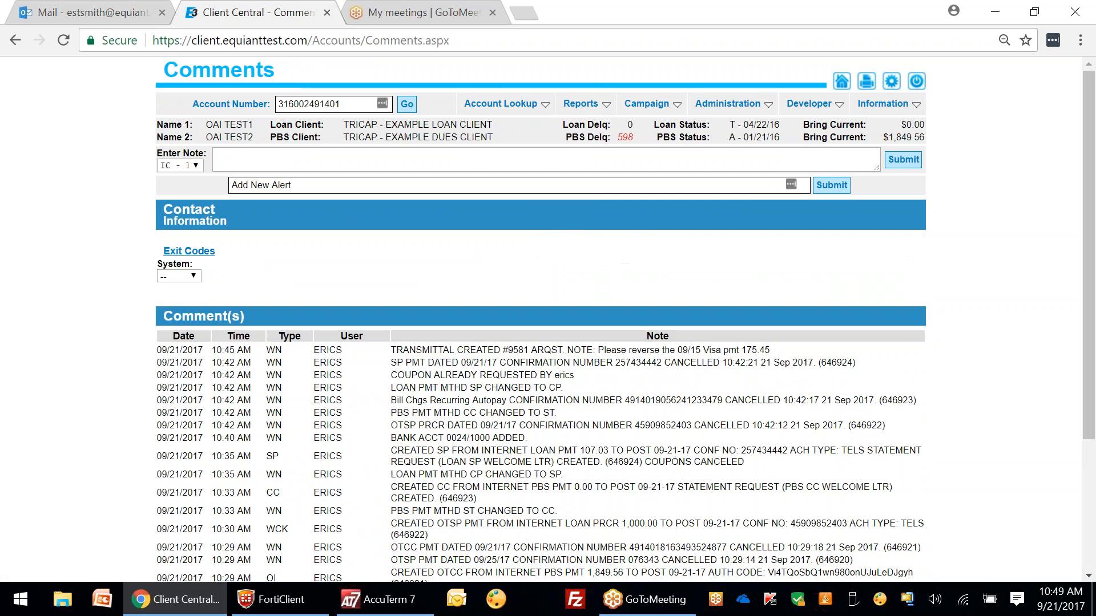
drag(1094, 259, 1094, 409)
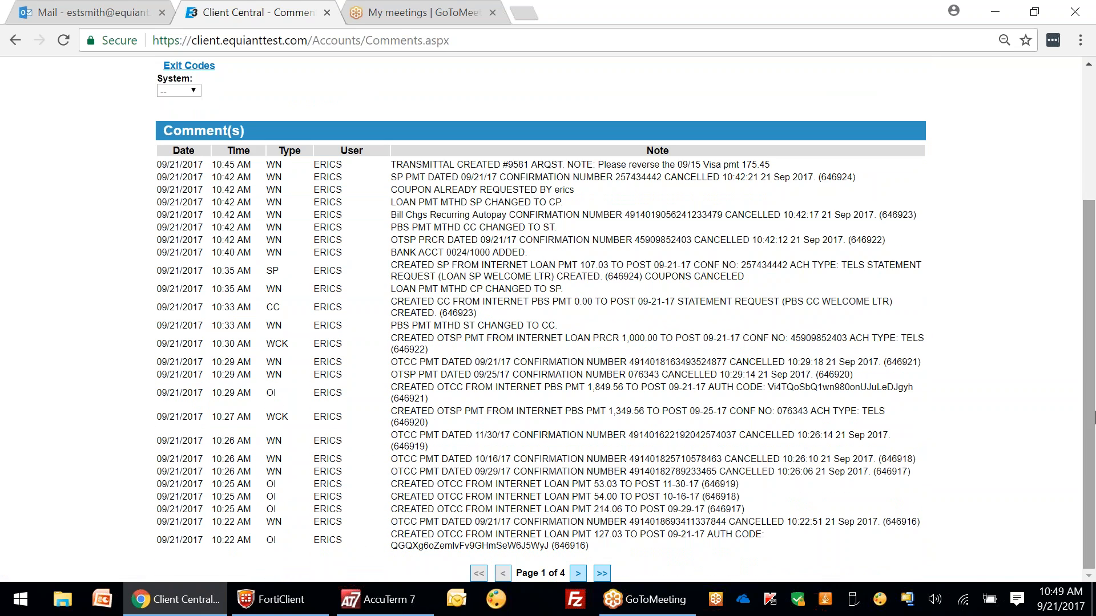
click(576, 573)
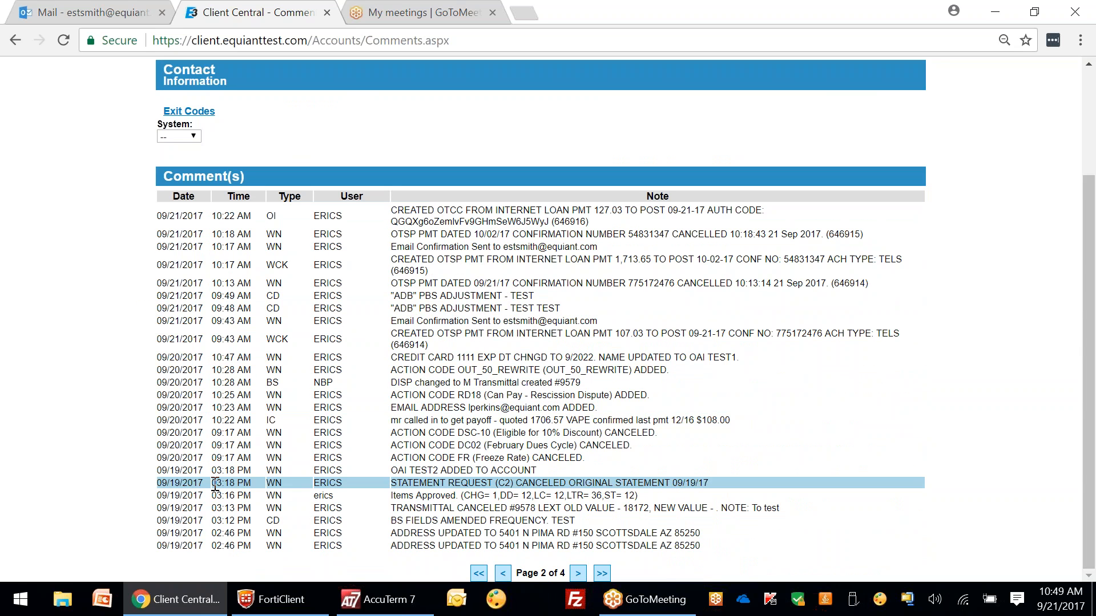
click(211, 520)
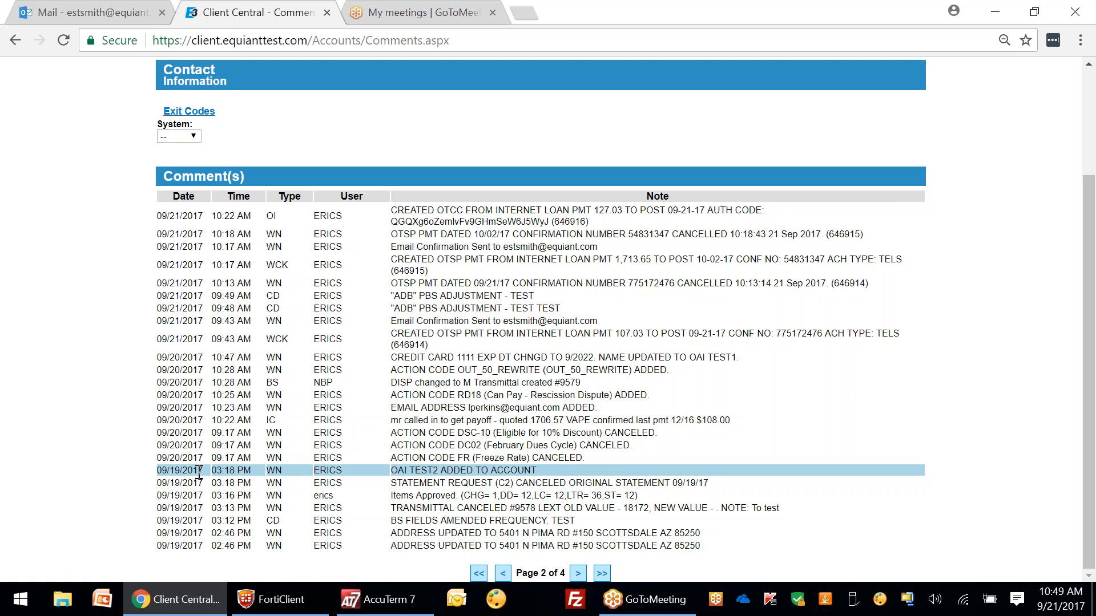
click(578, 573)
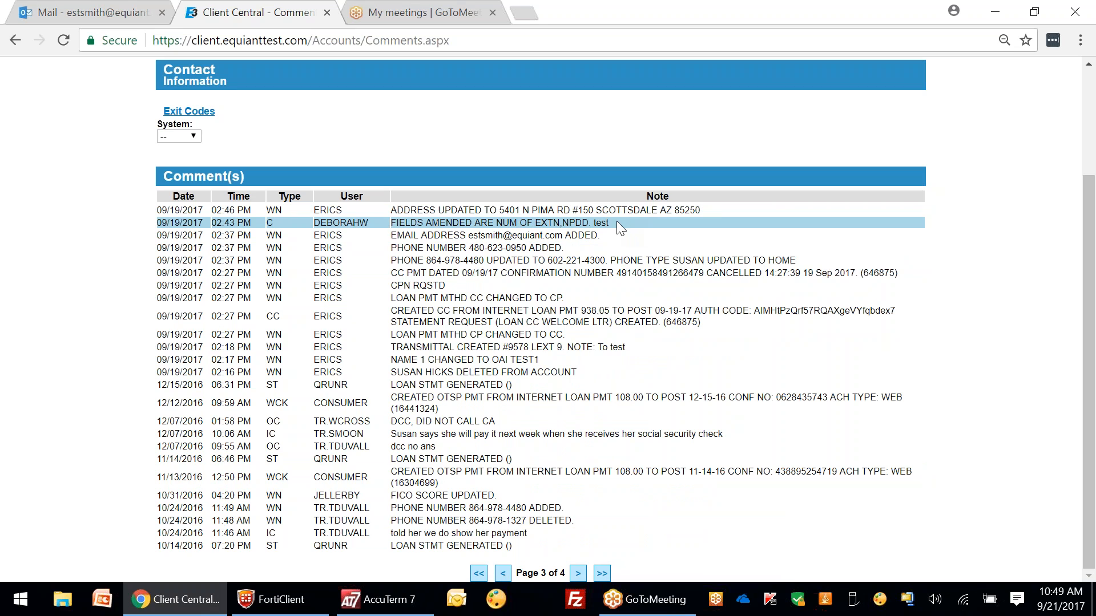
scroll(1071, 120, up, 2)
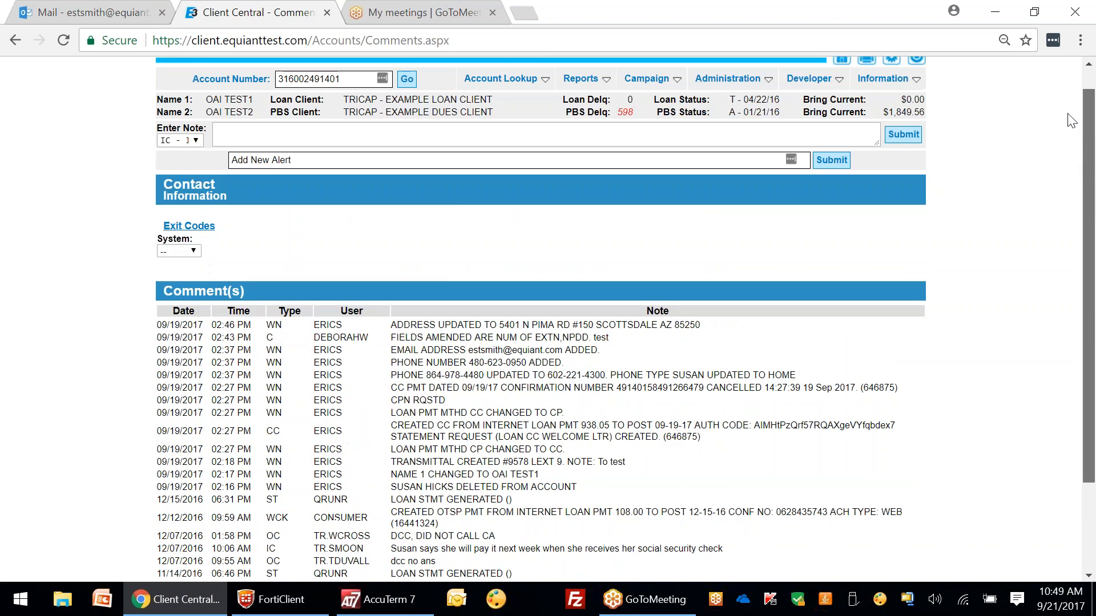
drag(1068, 115, 1067, 93)
mouse_move(505, 108)
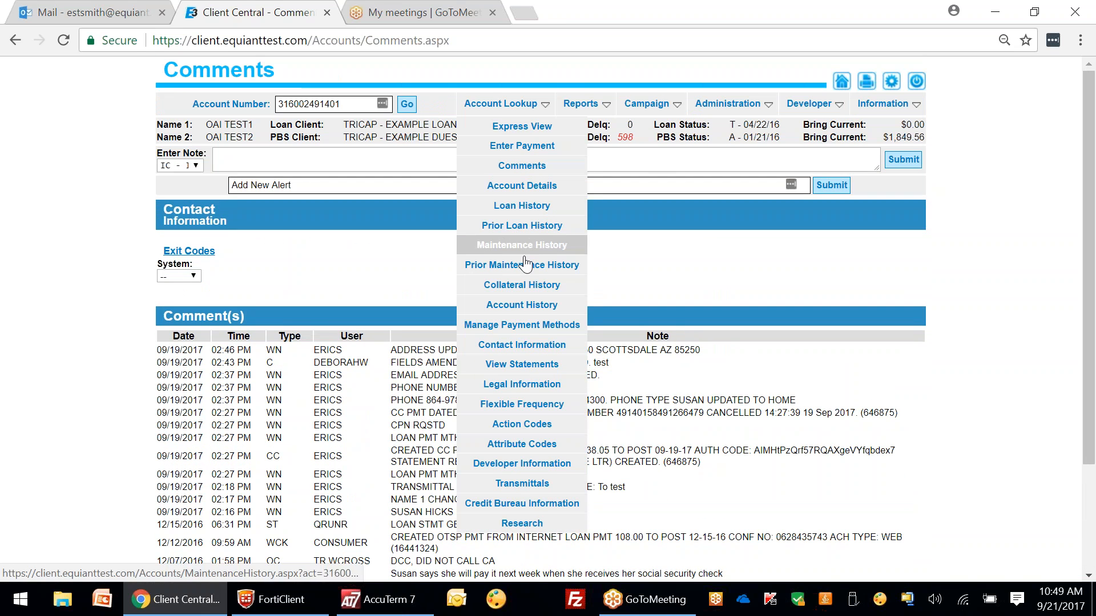
Step: Open Account History and expand Loan Amendments to review the 09/19/2017 NPDUE and EXTNS changes
click(528, 307)
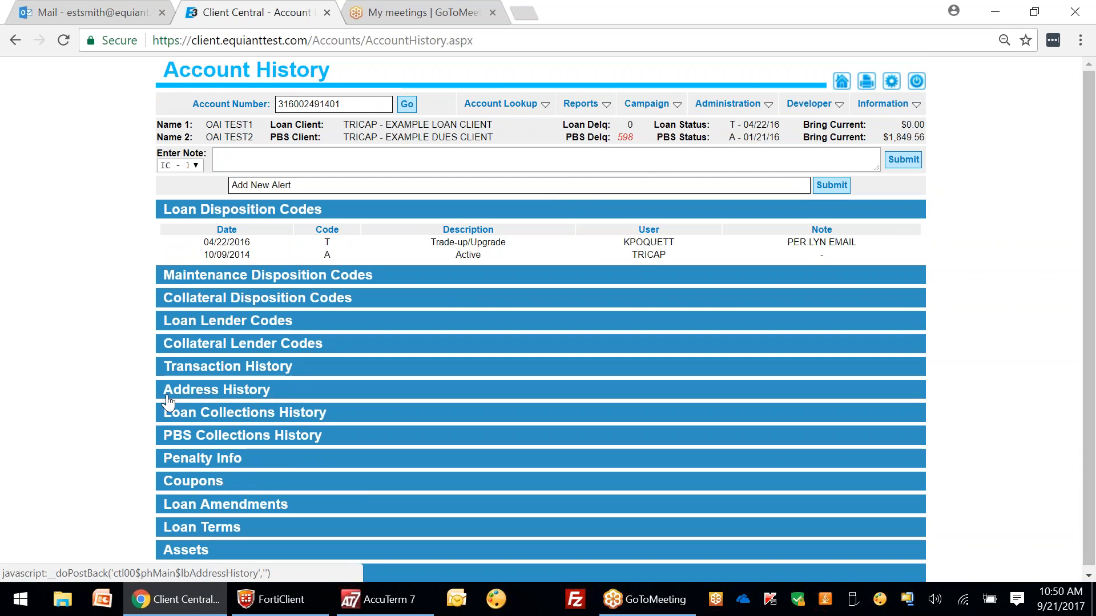
click(177, 509)
scroll(442, 477, down, 1)
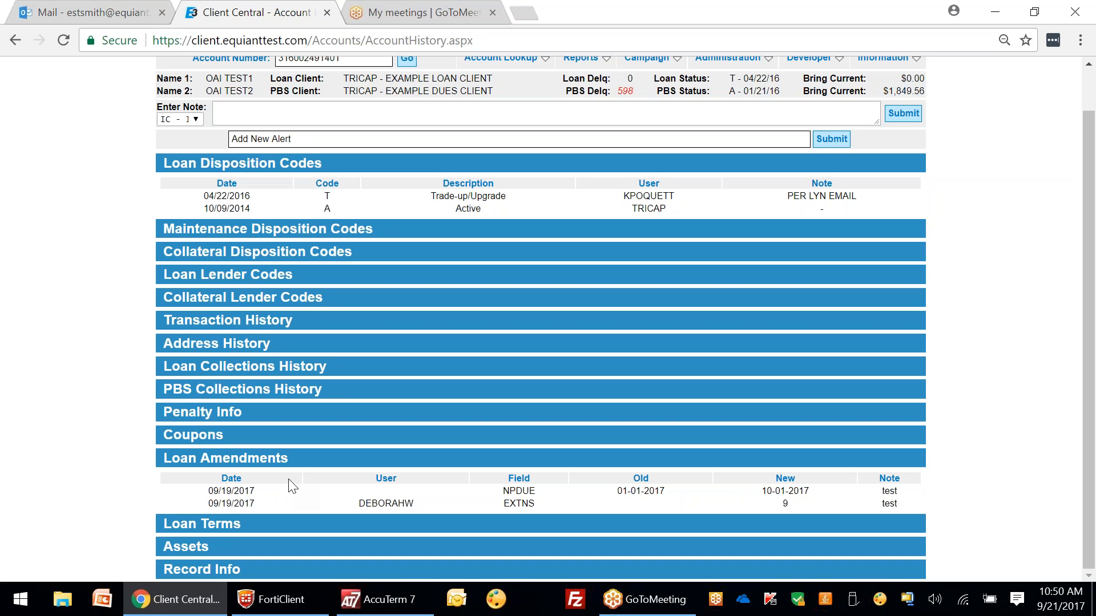
scroll(159, 392, up, 1)
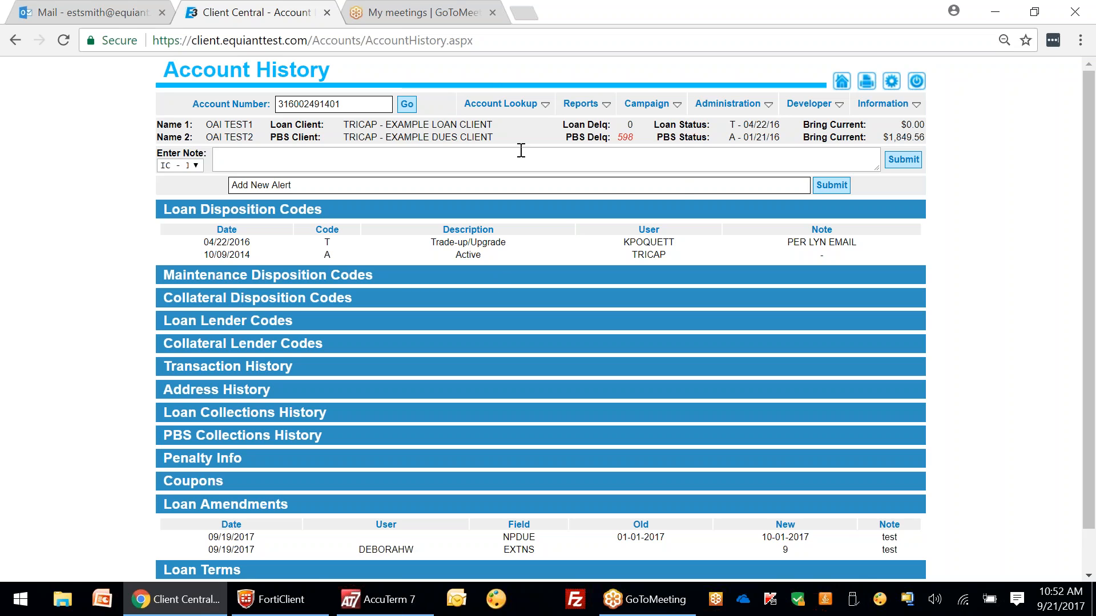
Step: Open the BITS Loan Trial Balance report from the Reports menu
mouse_move(580, 104)
mouse_move(593, 133)
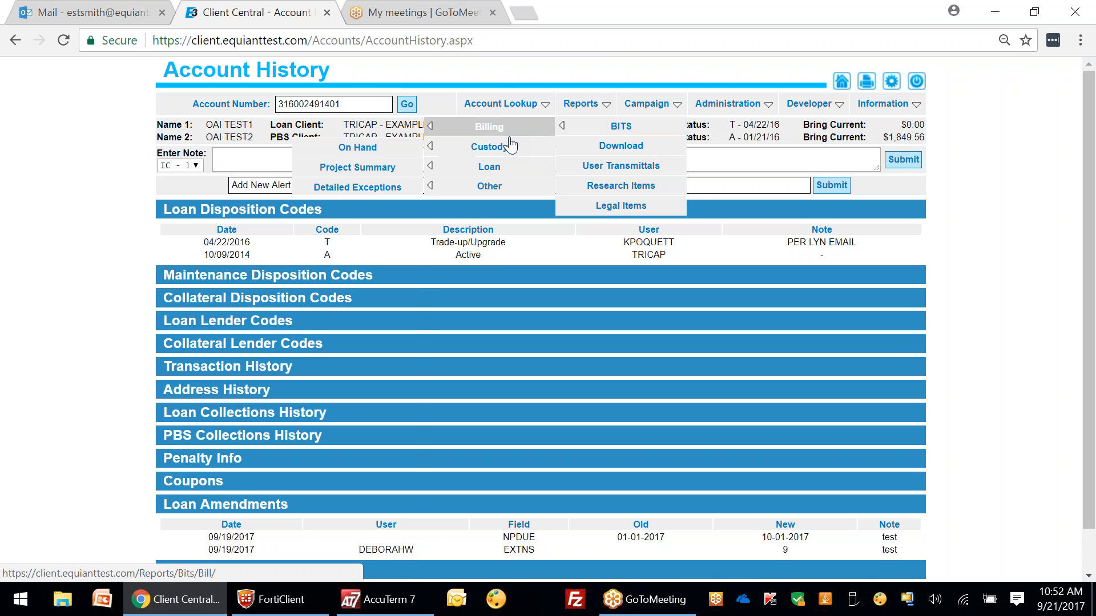
mouse_move(490, 166)
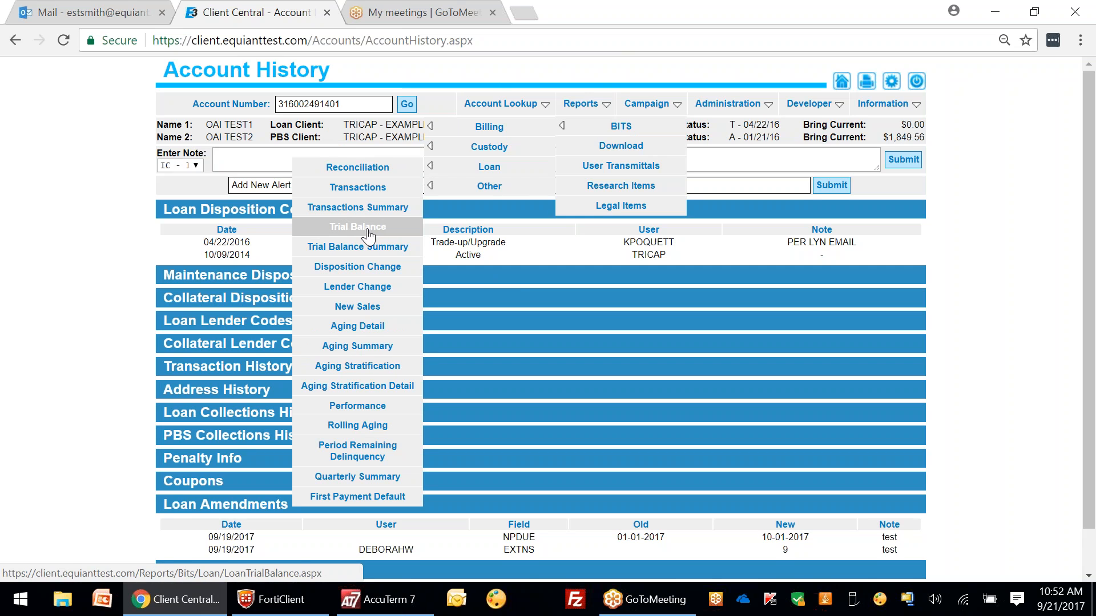
click(357, 227)
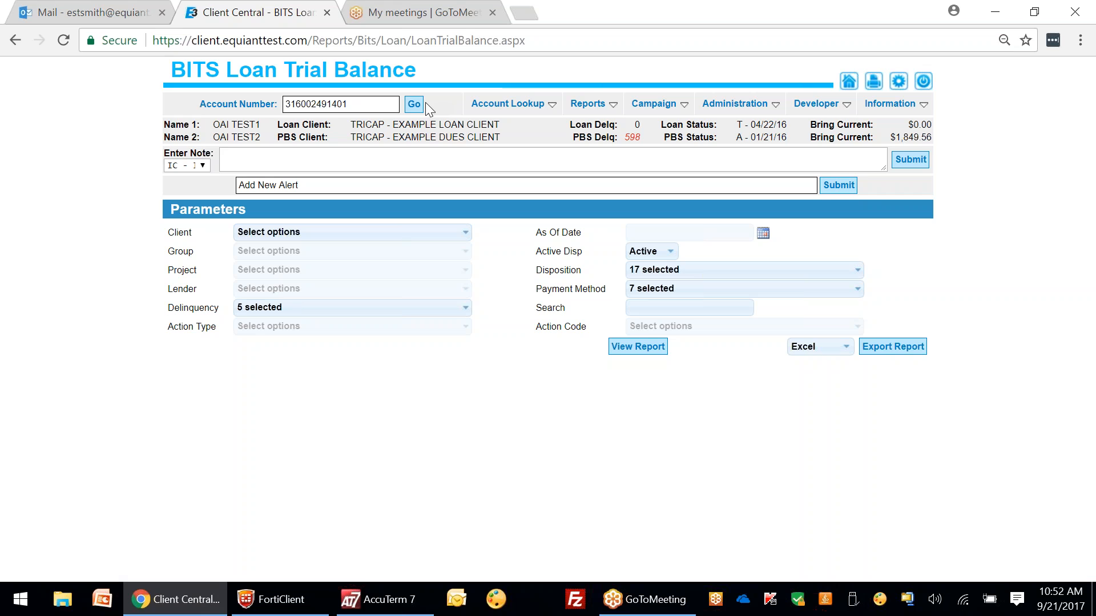
Step: Replace the Account Number field's value with a different, shorter account number
drag(312, 104, 275, 108)
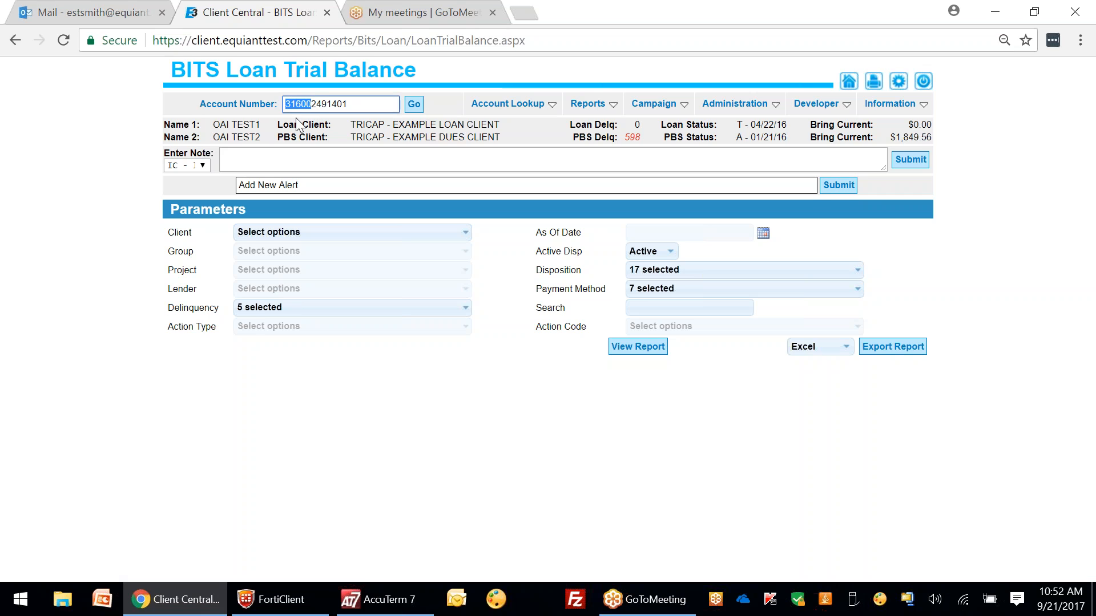
drag(316, 104, 280, 104)
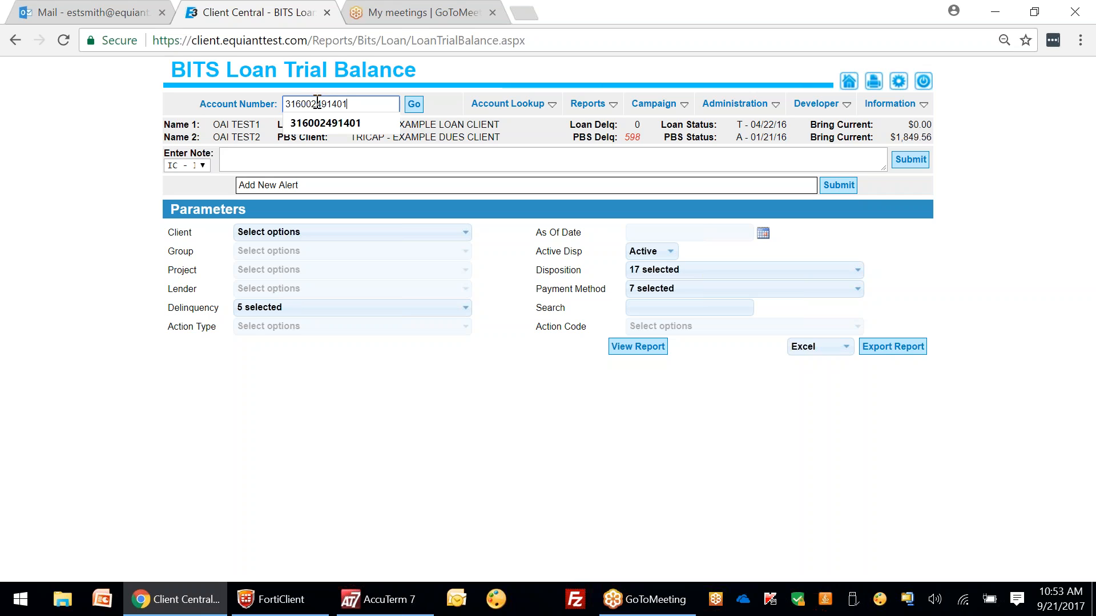
drag(317, 103, 353, 105)
drag(318, 103, 362, 105)
key(Down)
drag(378, 102, 253, 87)
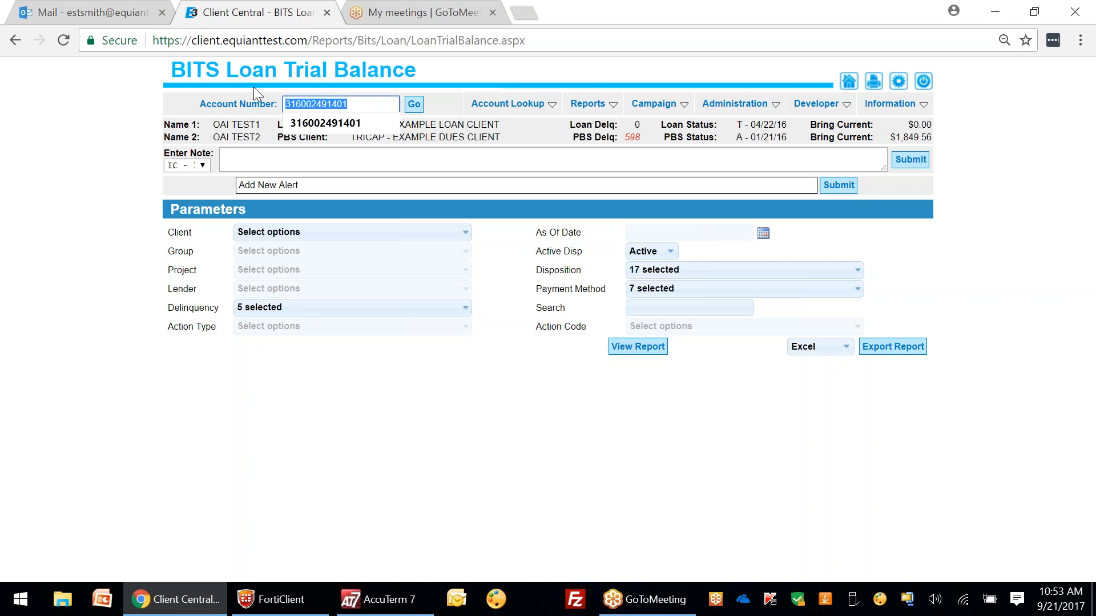
text(1514)
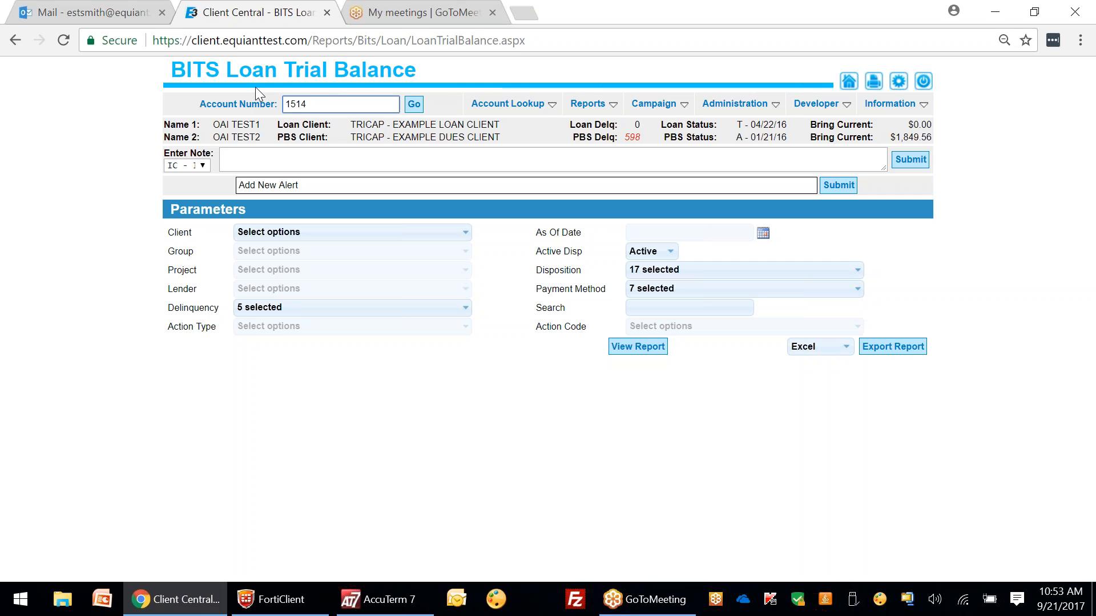